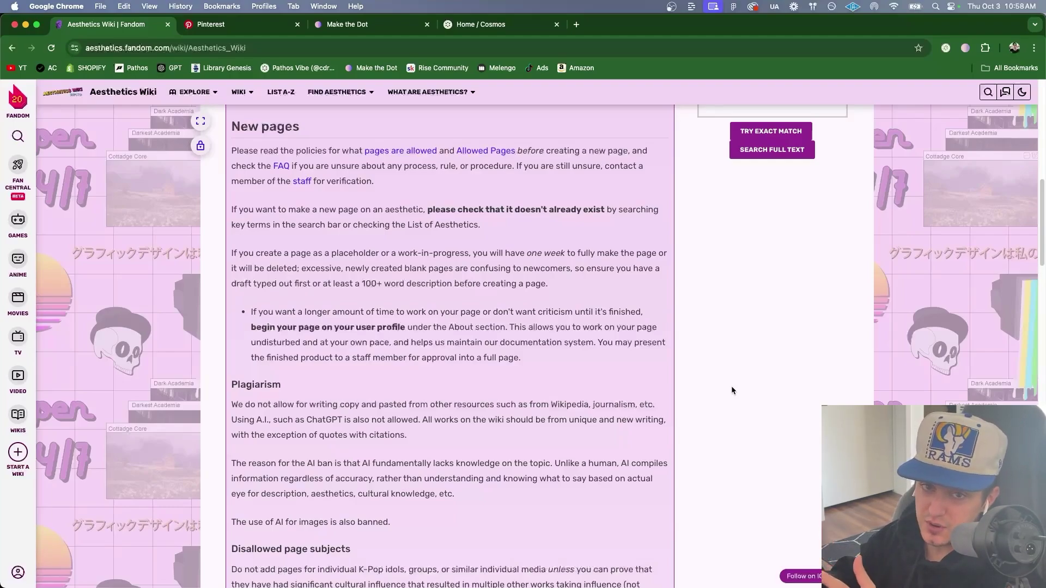
# Step: Open the Fashion Styles category of the Aesthetics Wiki through its listing of aesthetics by category
pyautogui.scroll(10, 637, 376)
pyautogui.moveTo(339, 93)
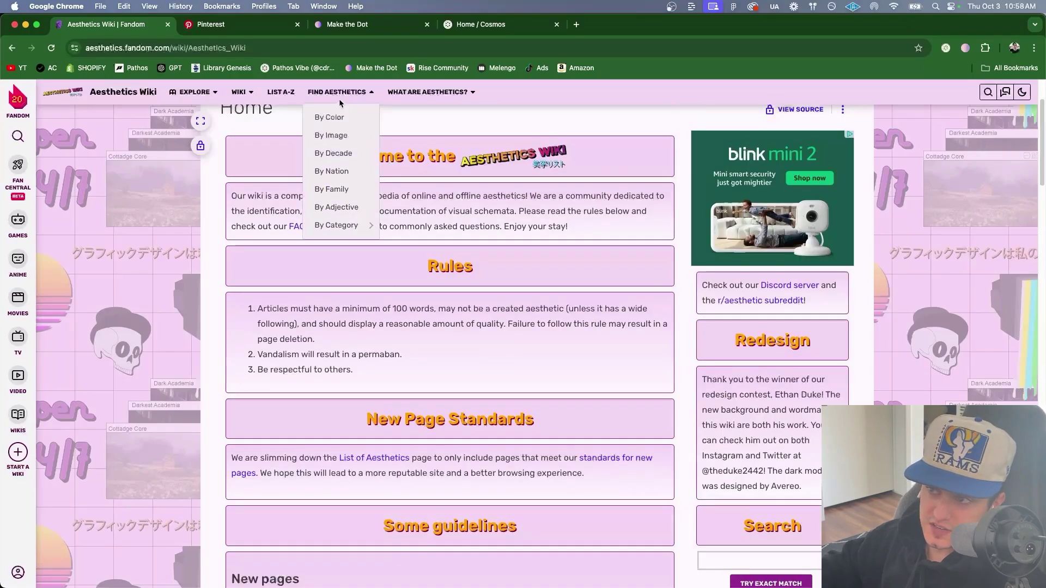
pyautogui.moveTo(343, 226)
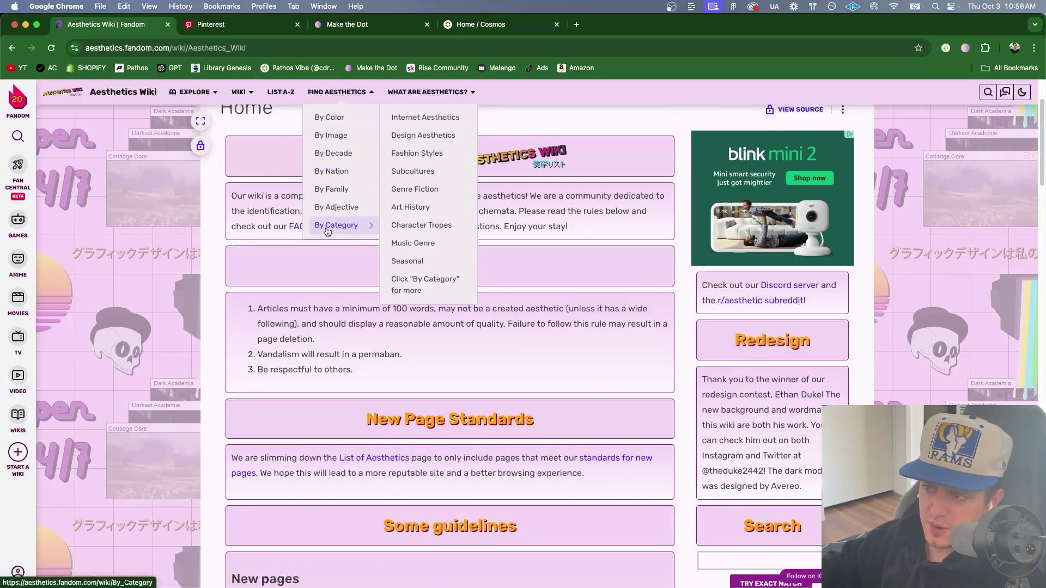
pyautogui.click(434, 158)
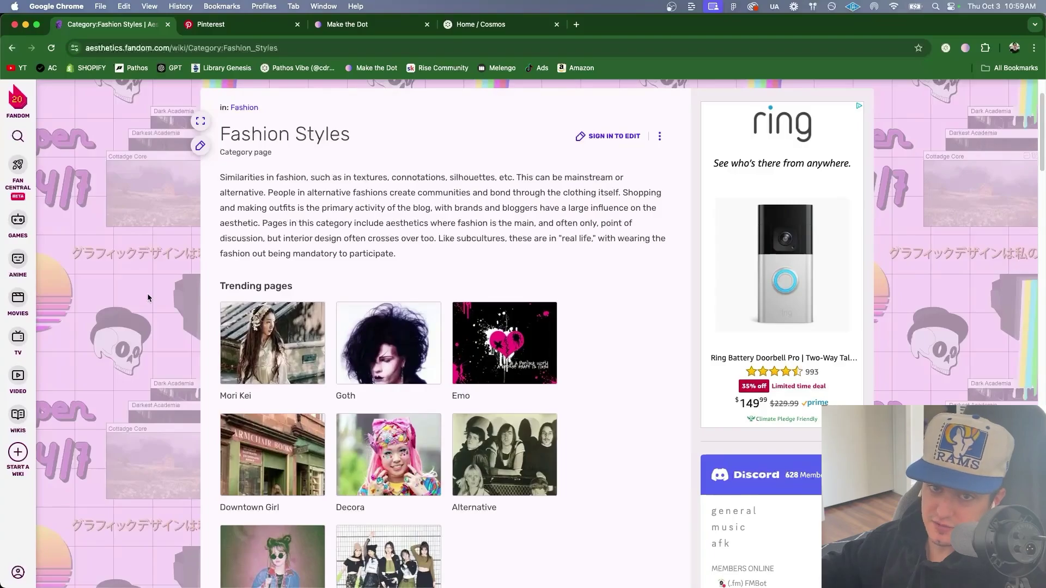
# Step: Show the fashion styles starting with G and open the Gorpcore article
pyautogui.click(349, 267)
pyautogui.scroll(-2, 530, 367)
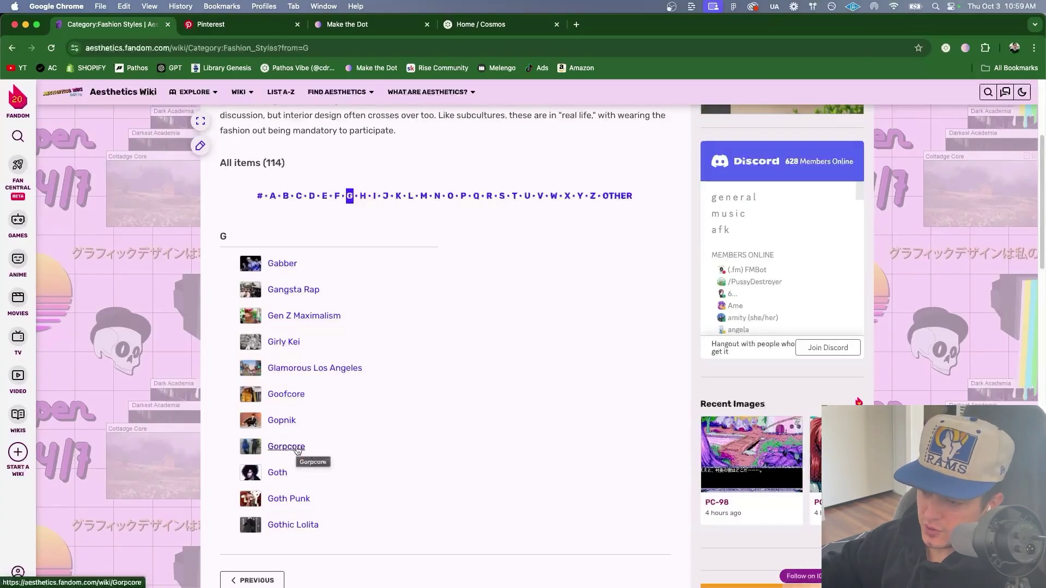
pyautogui.click(285, 448)
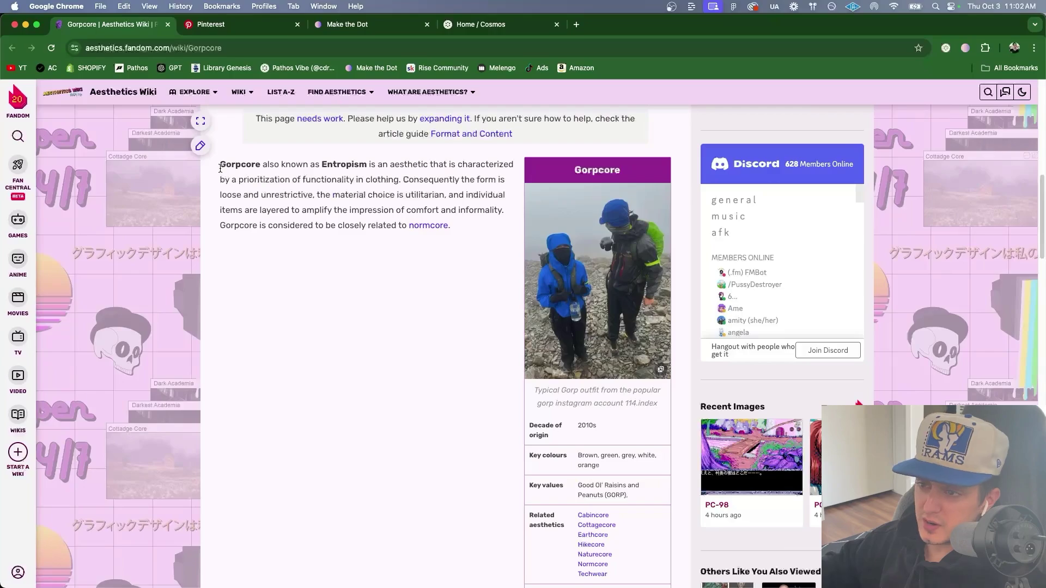
# Step: Read the Gorpcore article's introduction, key values, Visual section on the term's origin, and Fashion brand list
pyautogui.moveTo(221, 164); pyautogui.dragTo(470, 235)
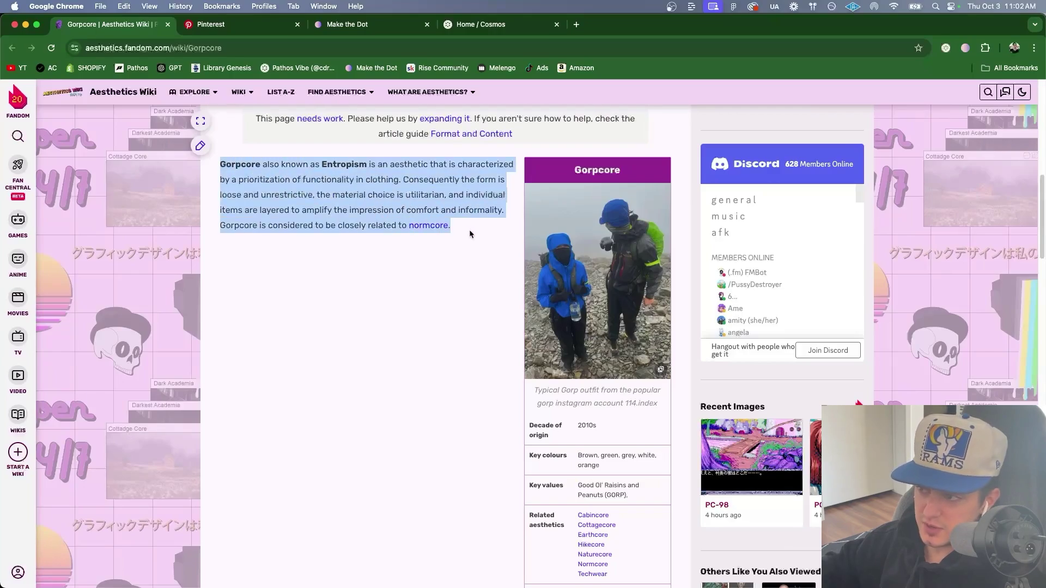
pyautogui.scroll(-3, 581, 357)
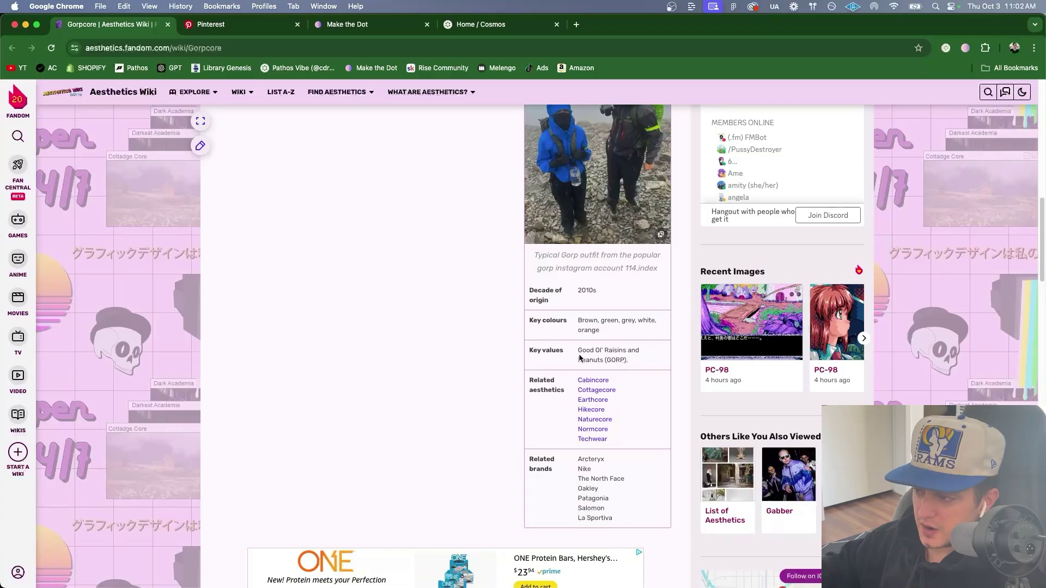
pyautogui.moveTo(586, 351); pyautogui.dragTo(635, 362)
pyautogui.scroll(-8, 271, 342)
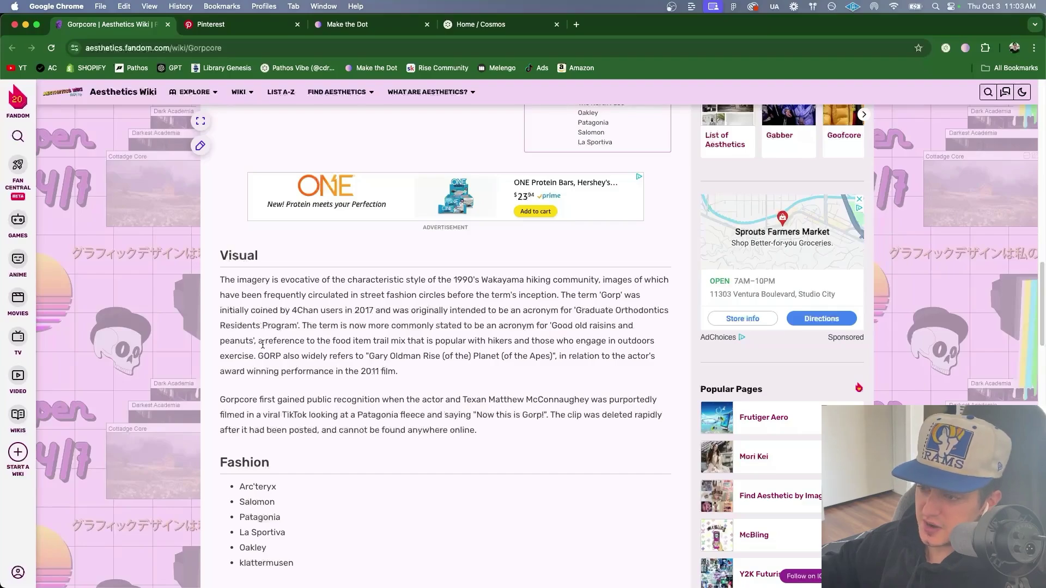
pyautogui.moveTo(262, 345)
pyautogui.mouseDown()
pyautogui.moveTo(486, 343)
pyautogui.moveTo(556, 357)
pyautogui.moveTo(594, 344)
pyautogui.moveTo(256, 358)
pyautogui.mouseUp()
pyautogui.click(437, 344)
pyautogui.click(282, 374)
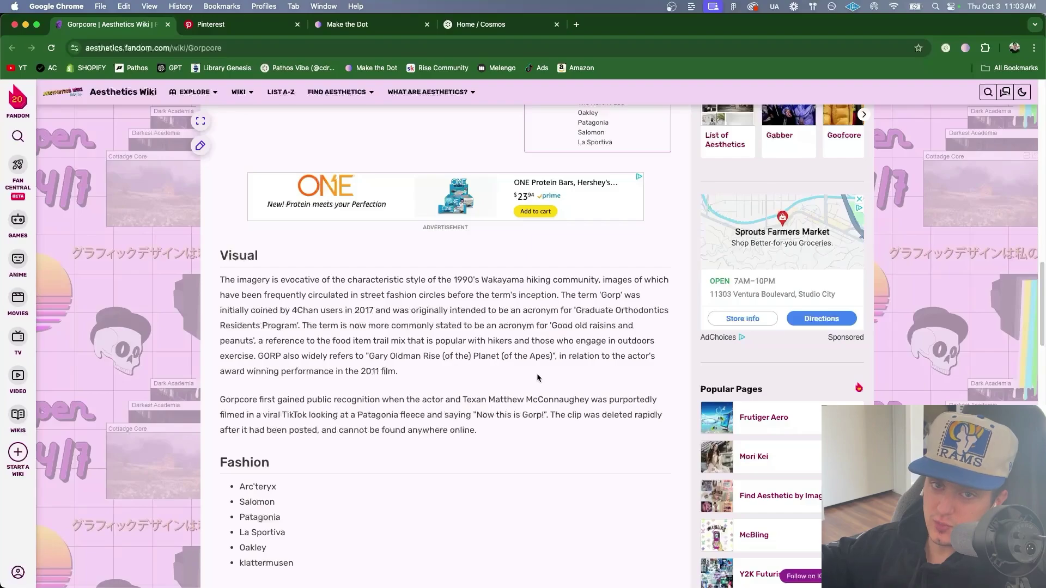
pyautogui.scroll(-3, 538, 377)
pyautogui.moveTo(238, 411); pyautogui.dragTo(303, 493)
pyautogui.click(304, 496)
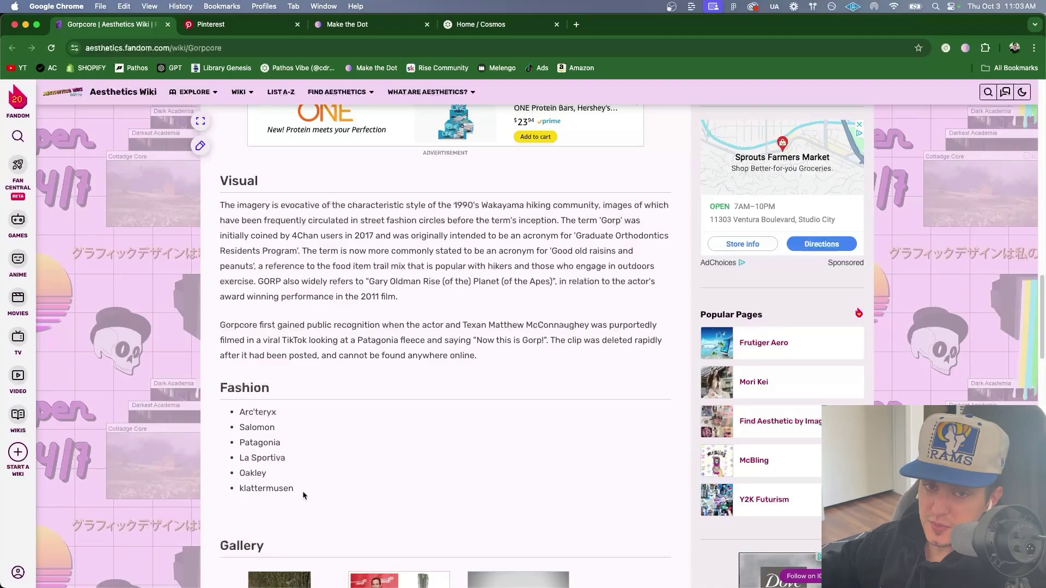
pyautogui.moveTo(302, 491); pyautogui.dragTo(237, 417)
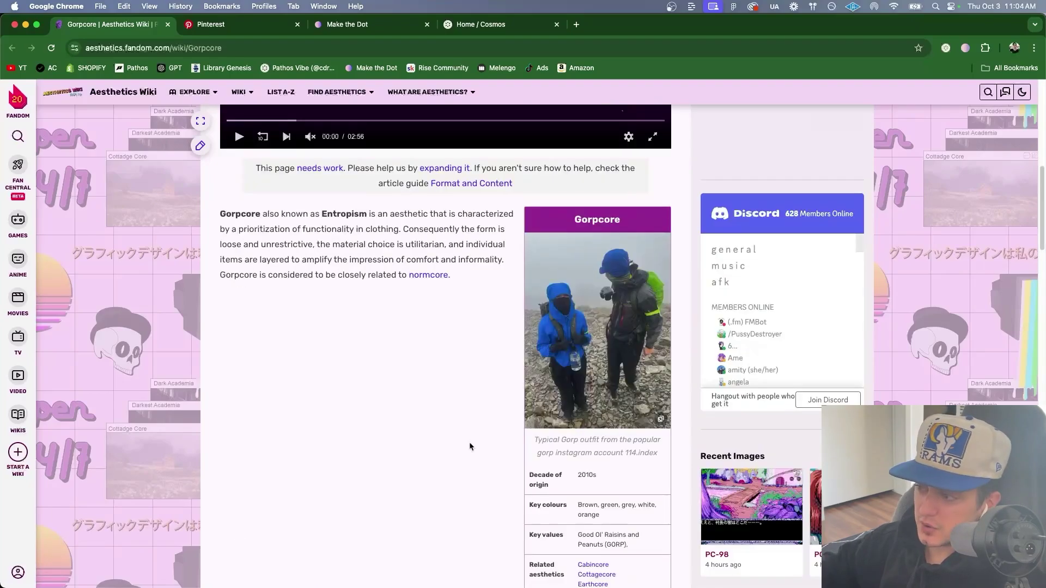
# Step: Review the Gorpcore article's related aesthetics and look over its Fashion brand list again
pyautogui.scroll(-1, 492, 320)
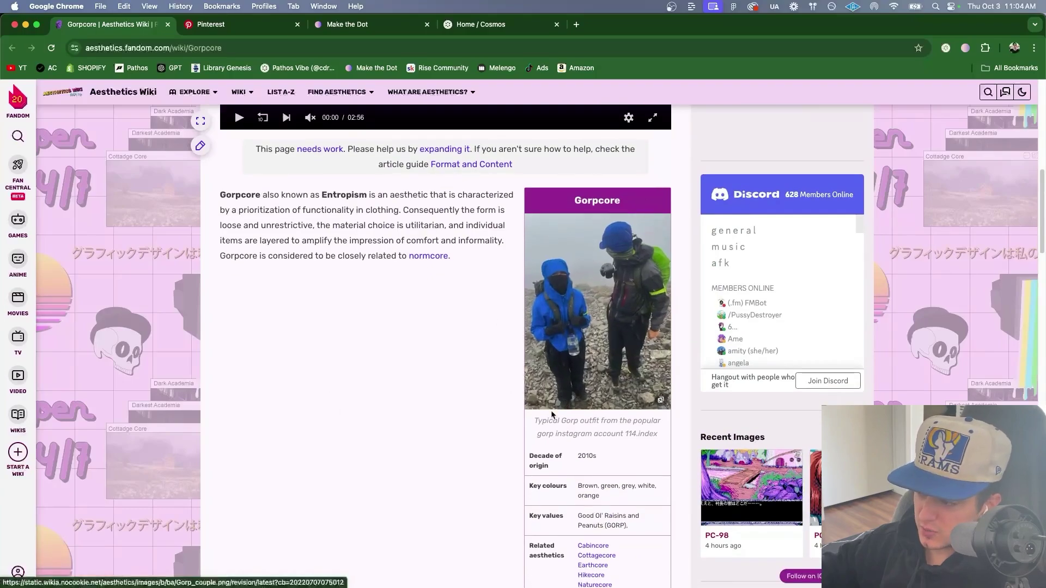
pyautogui.scroll(-3, 599, 436)
pyautogui.moveTo(629, 496); pyautogui.dragTo(576, 428)
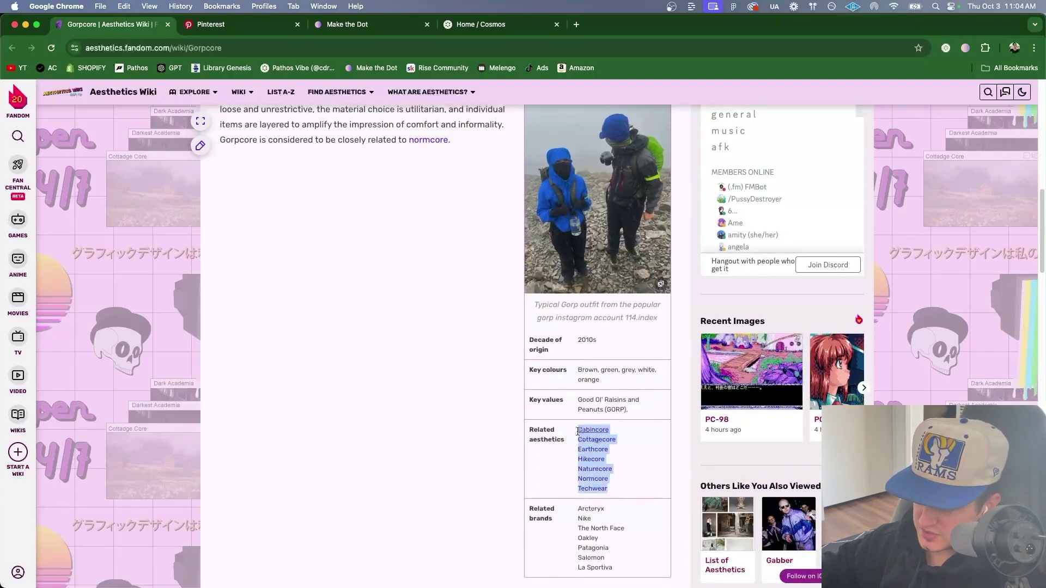
pyautogui.click(453, 452)
pyautogui.scroll(-10, 423, 467)
pyautogui.moveTo(327, 501); pyautogui.dragTo(228, 395)
pyautogui.click(388, 475)
pyautogui.scroll(2, 388, 475)
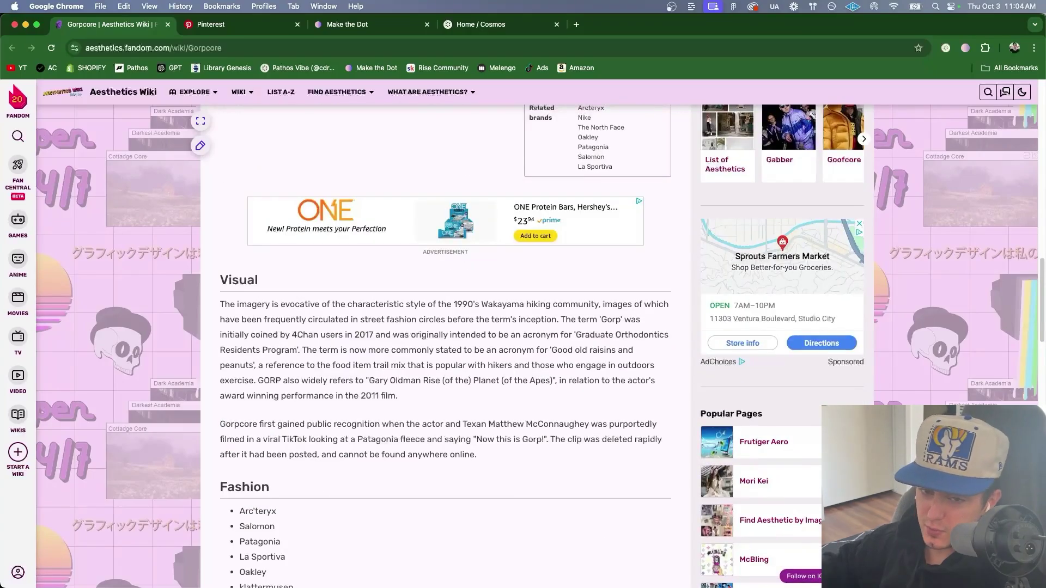
# Step: Switch to the Make the Dot board, place its tab beside the wiki tab, and rename the board Gorpcore
pyautogui.moveTo(354, 24); pyautogui.dragTo(223, 24)
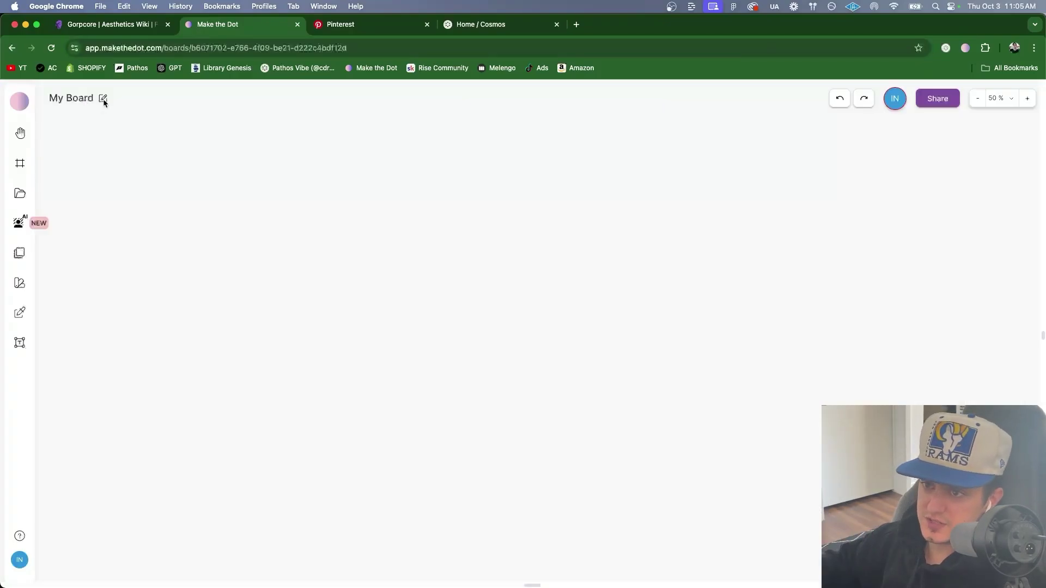
pyautogui.click(103, 98)
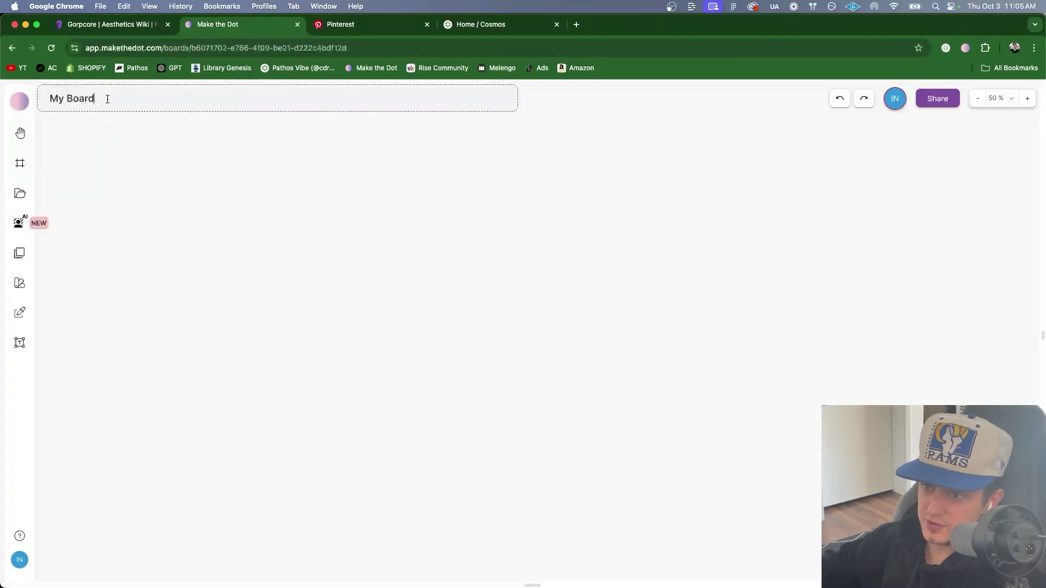
pyautogui.press('super+a')
pyautogui.write('Gorpcore')
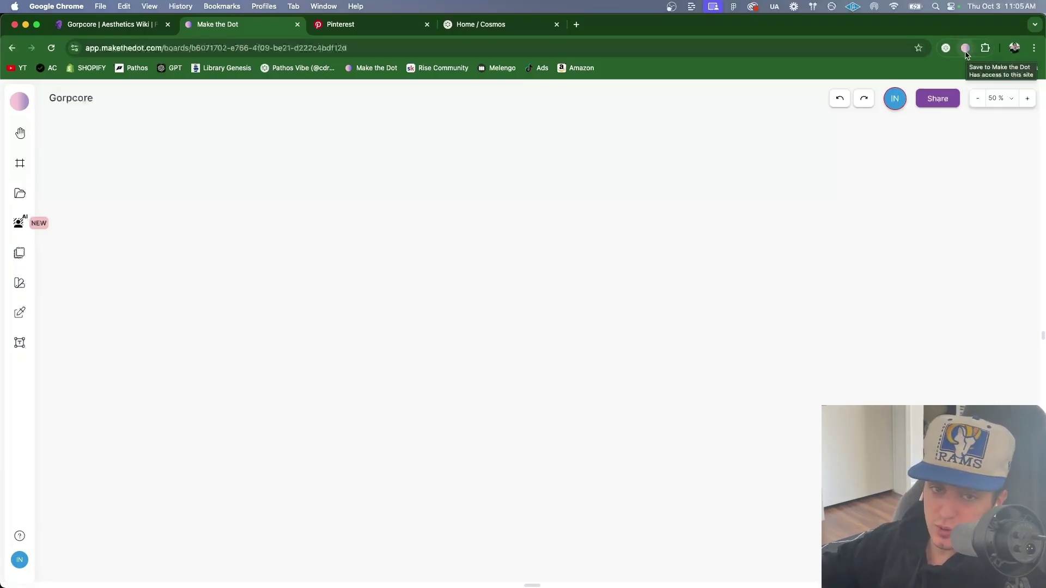
# Step: Open the Save to Make the Dot extension and try its save option on the Hellstar outfit image on Pinterest
pyautogui.click(966, 48)
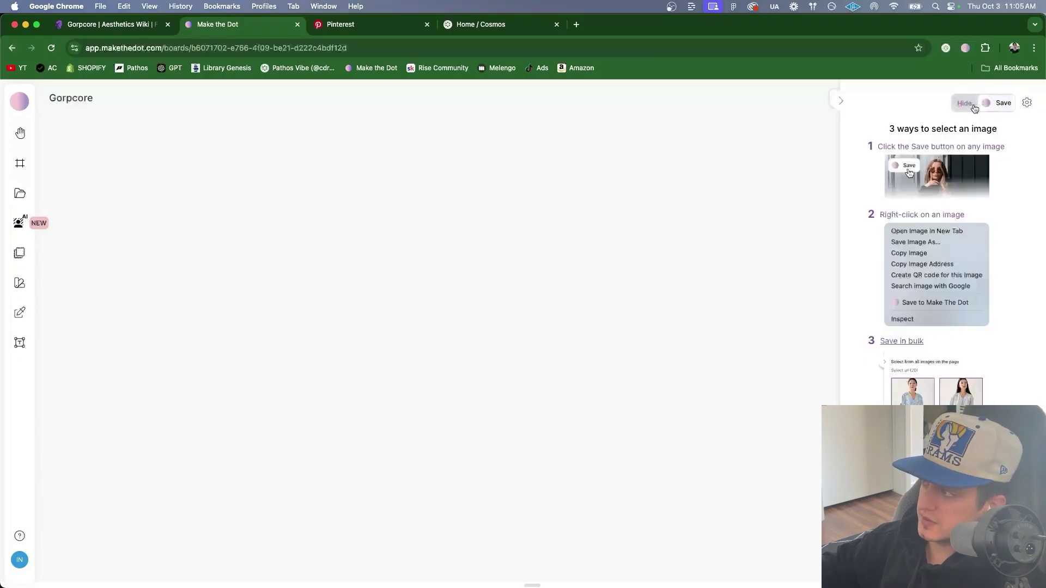
pyautogui.click(343, 24)
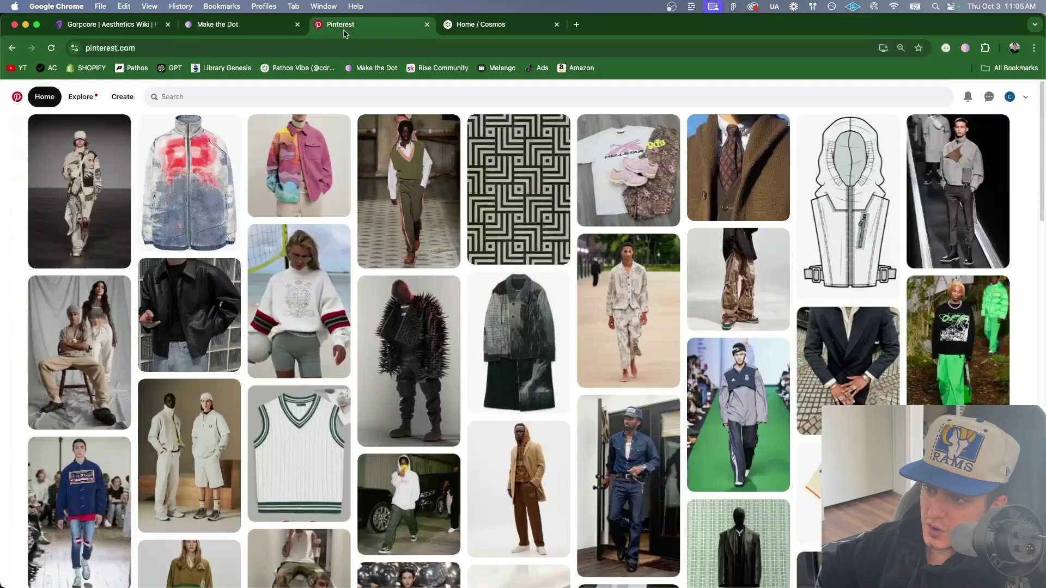
pyautogui.moveTo(599, 154)
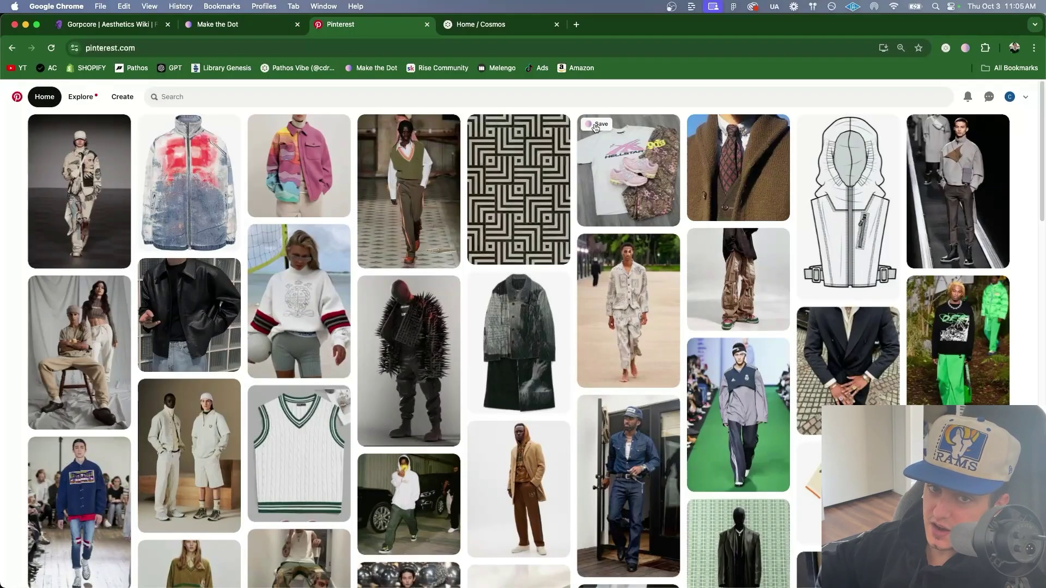
pyautogui.click(598, 124)
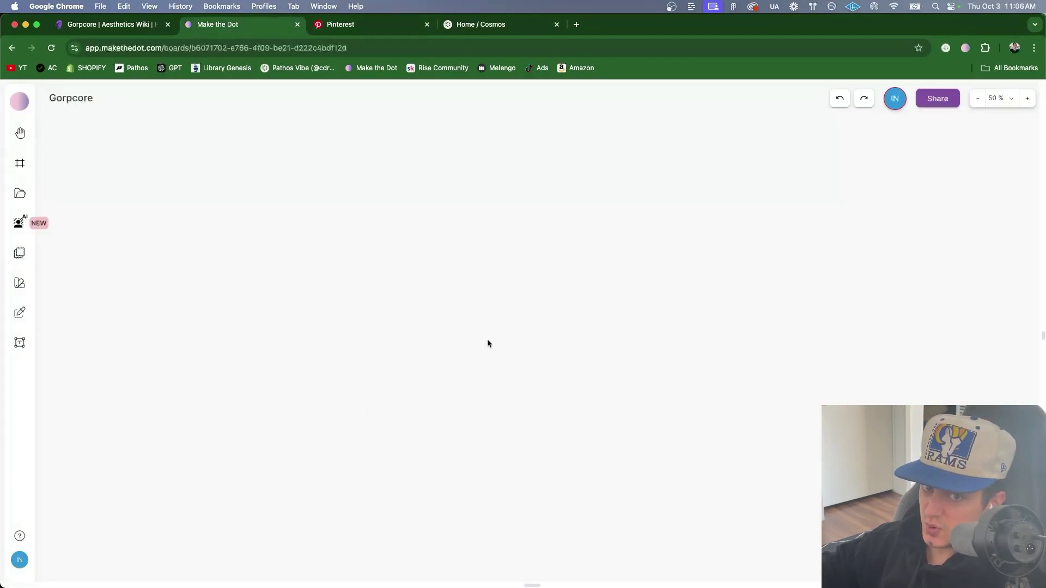
# Step: Search Pinterest for gorpcore
pyautogui.click(340, 24)
pyautogui.click(222, 97)
pyautogui.write('gorp')
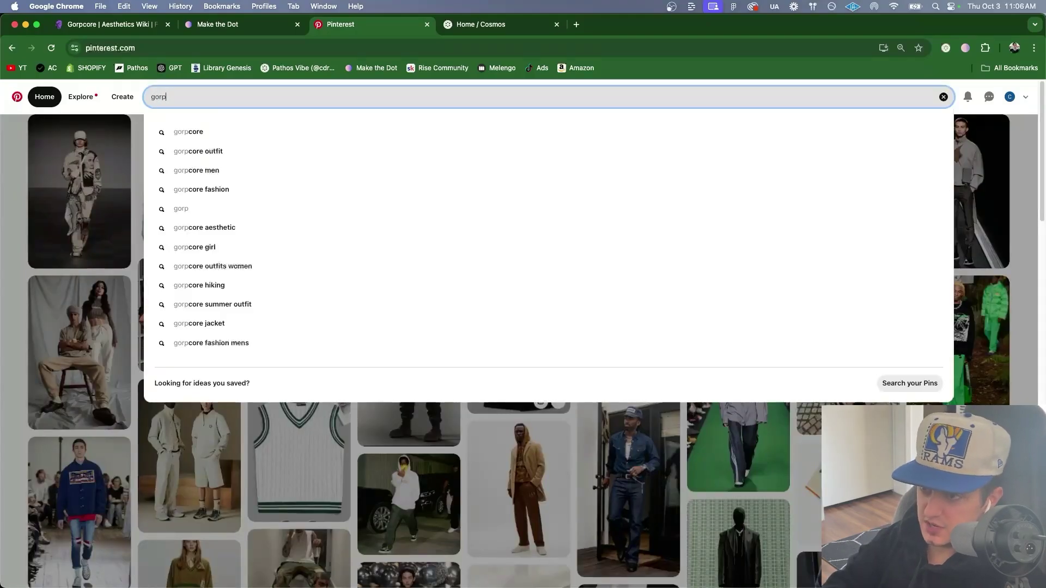
pyautogui.write('core')
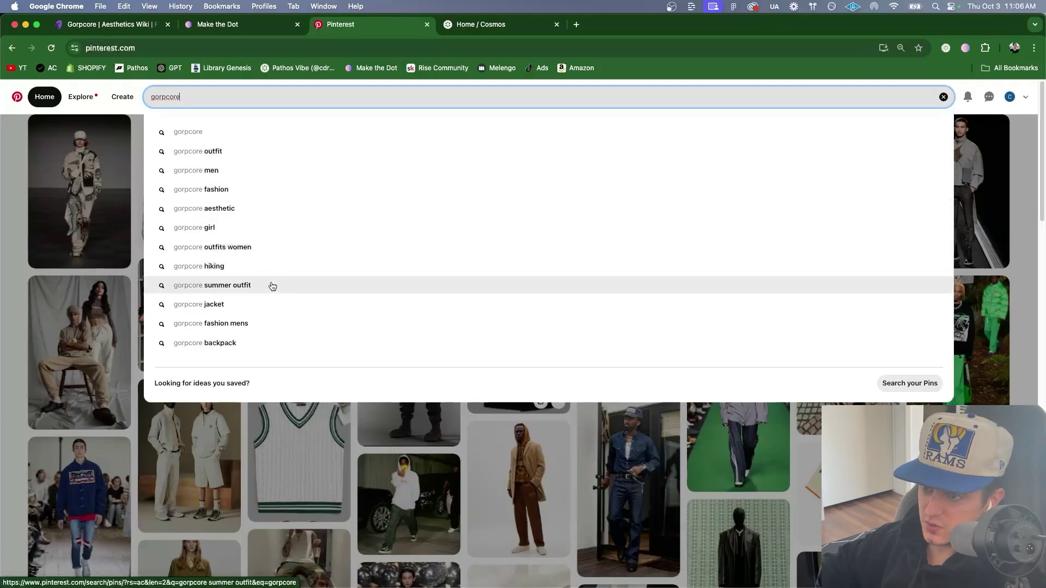
pyautogui.click(291, 137)
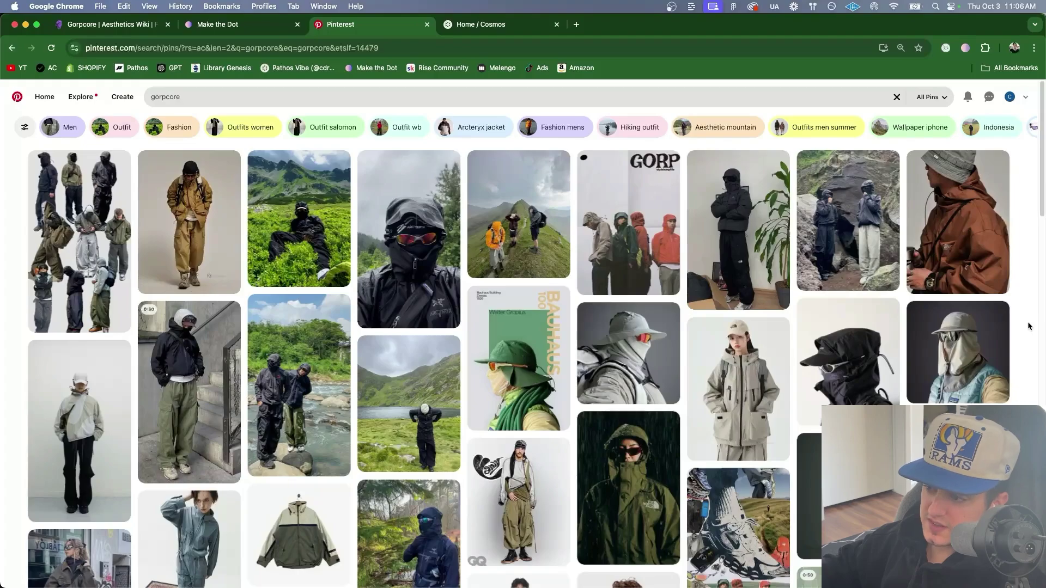
# Step: Browse the gorpcore pins and save the green mountainside figure, the masked red-goggles portrait and the ridge hikers to Make the Dot
pyautogui.scroll(-5, 1029, 326)
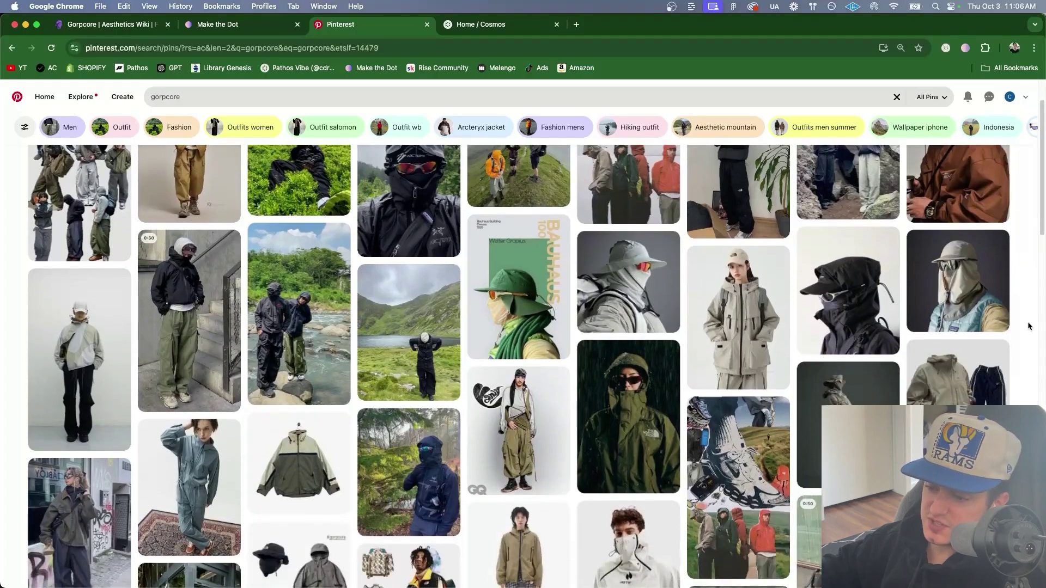
pyautogui.scroll(-2, 1028, 326)
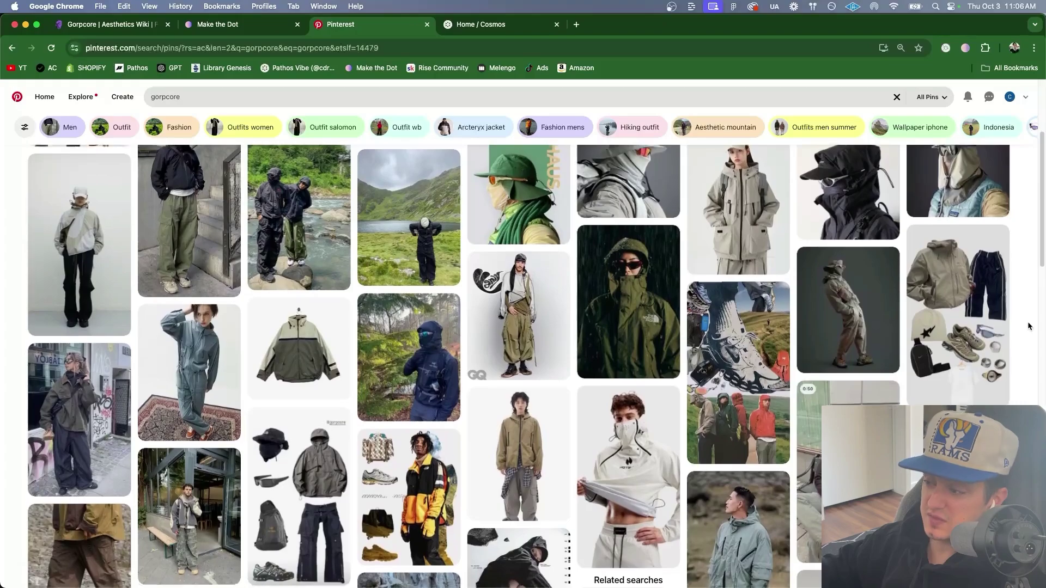
pyautogui.scroll(-5, 1028, 326)
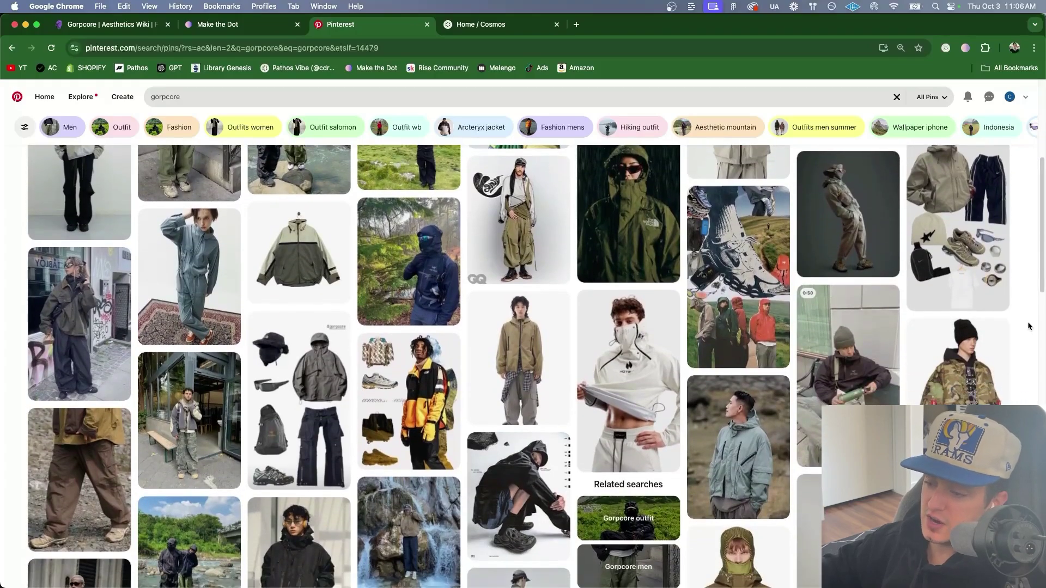
pyautogui.scroll(-5, 1028, 325)
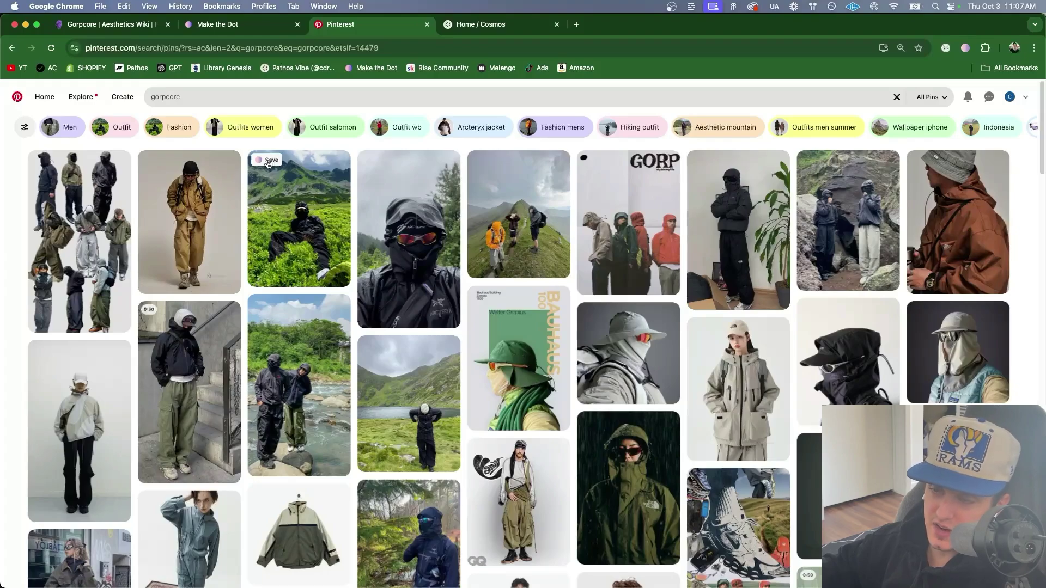
pyautogui.click(269, 161)
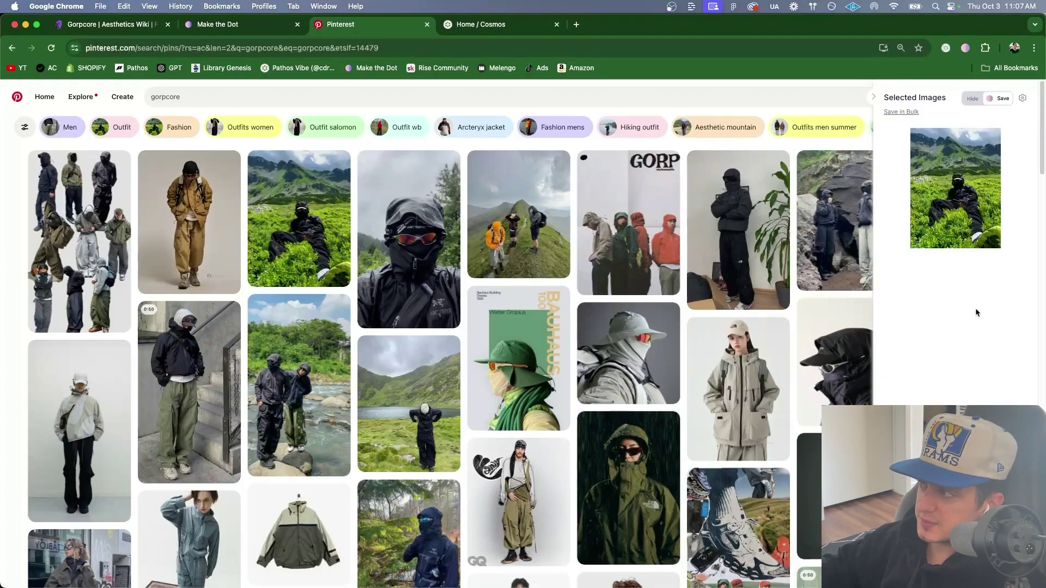
pyautogui.click(381, 161)
pyautogui.click(488, 160)
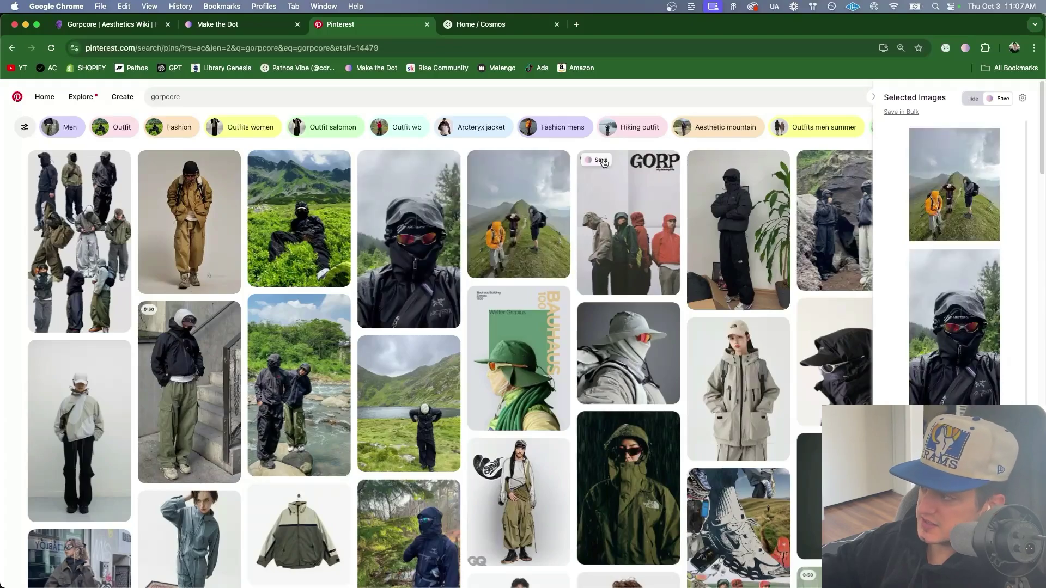
# Step: Add the GORP poster to the selected images and remove it again, and collapse the selection panel into its floating badge
pyautogui.click(604, 162)
pyautogui.click(999, 131)
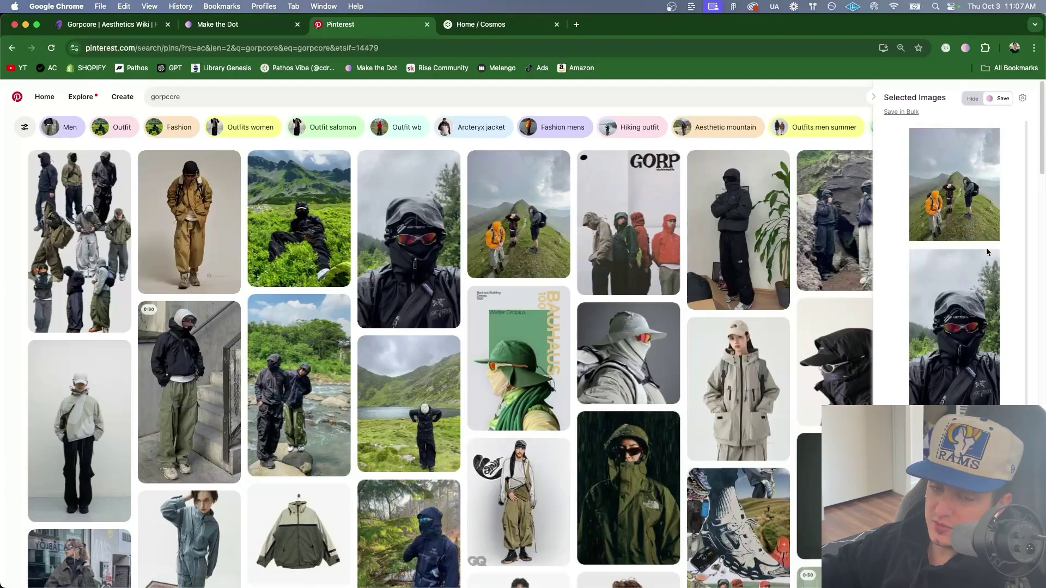
pyautogui.click(874, 97)
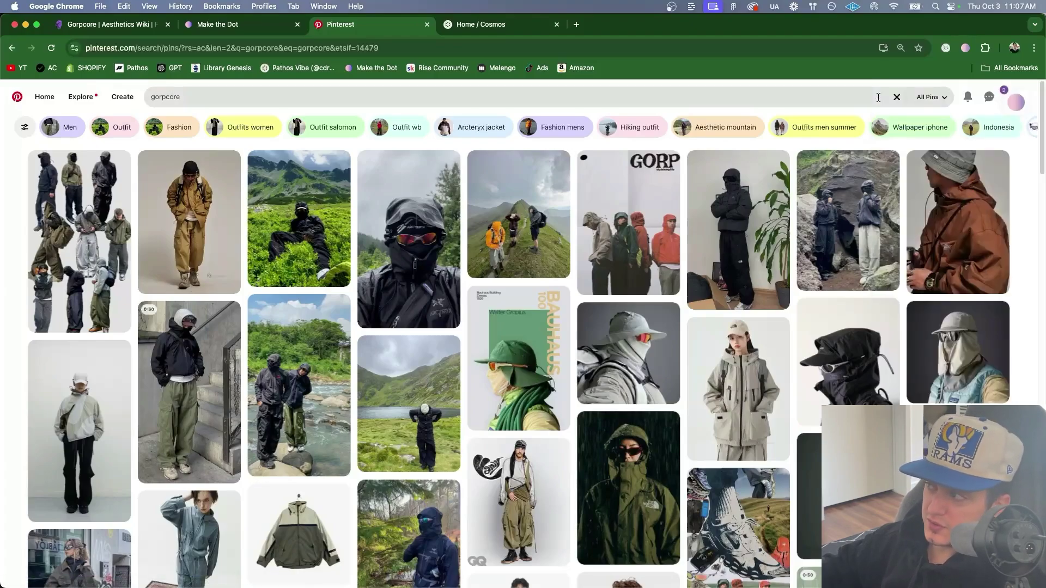
pyautogui.moveTo(1011, 244); pyautogui.dragTo(1014, 122)
# Step: Save the pins of the seated person in a beanie and the green-jacketed hiker on a snowy mountain to Make the Dot
pyautogui.scroll(-6, 825, 221)
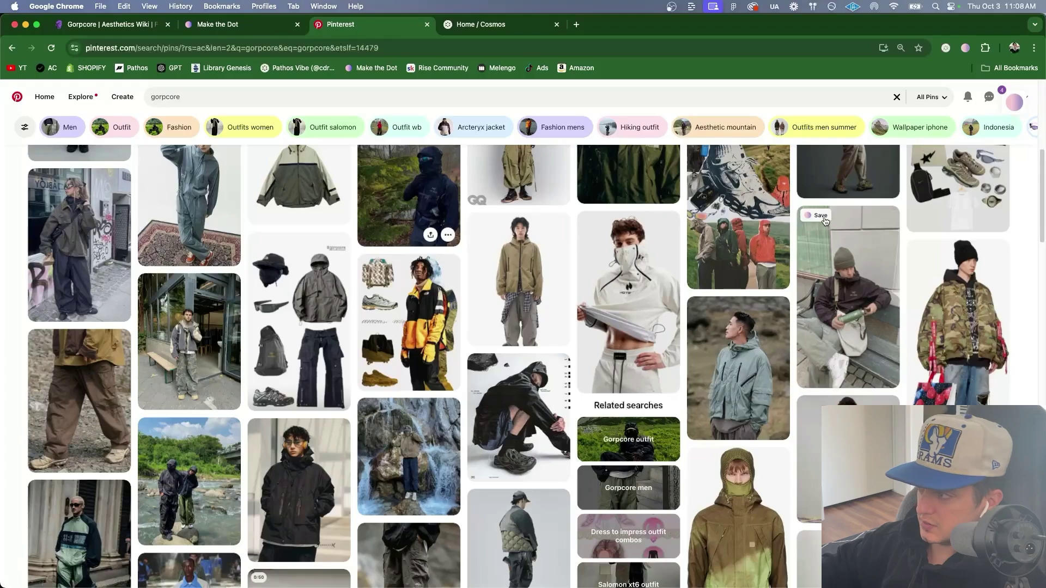
pyautogui.click(822, 217)
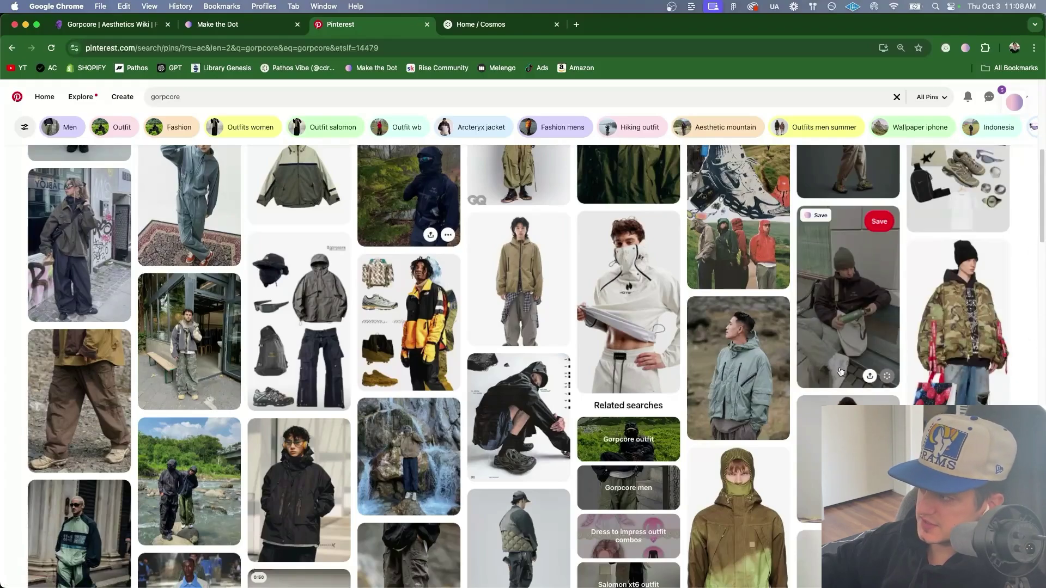
pyautogui.click(594, 298)
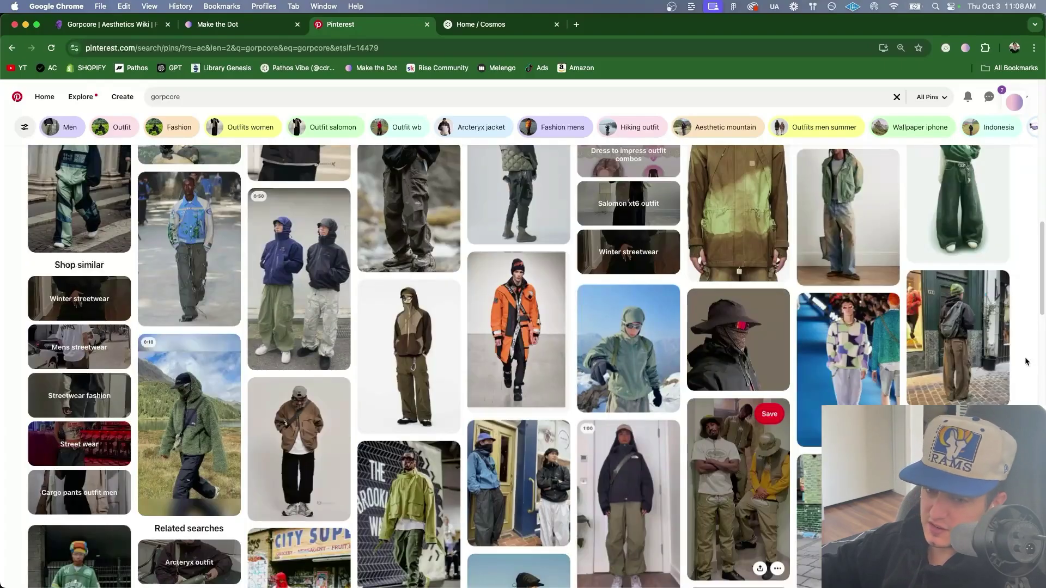
# Step: Open the green-jacketed snowy mountain hiker's pin and save related outdoor images, including the skis in snow and the black-jacketed man before rocky peaks
pyautogui.click(618, 364)
pyautogui.scroll(-5, 918, 269)
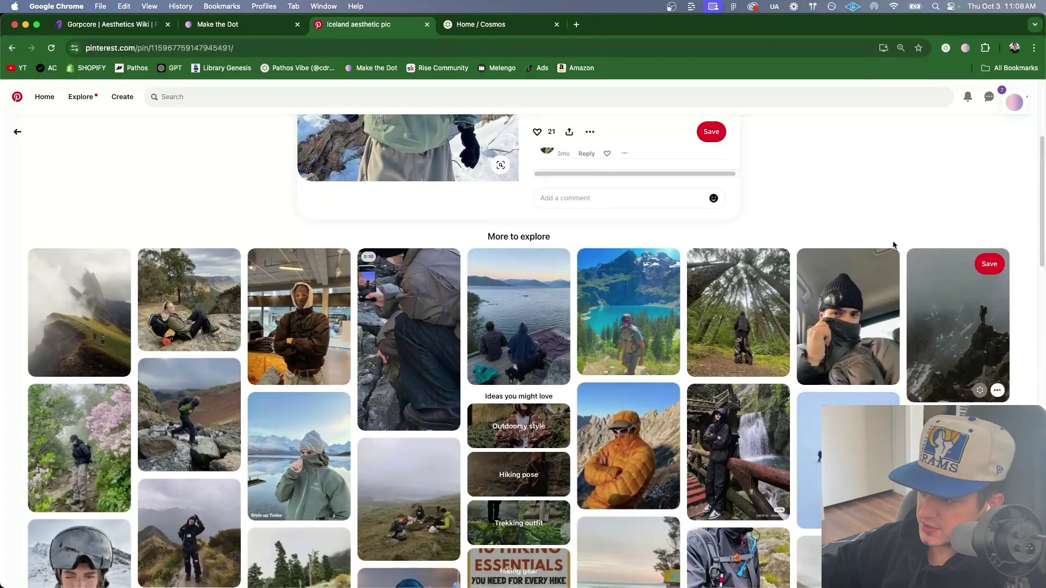
pyautogui.scroll(-3, 163, 420)
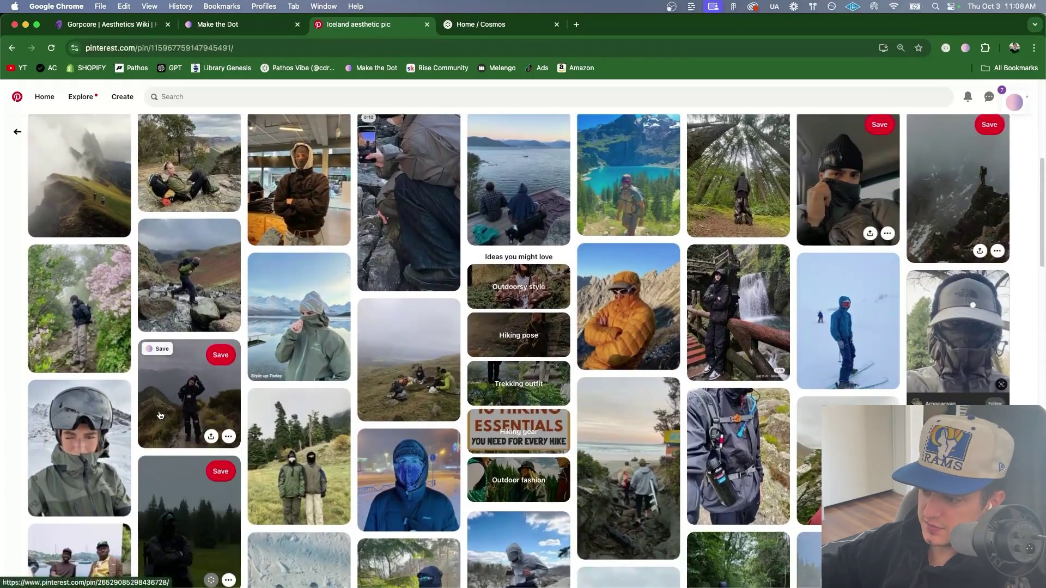
pyautogui.scroll(-2, 160, 416)
pyautogui.scroll(-1, 875, 322)
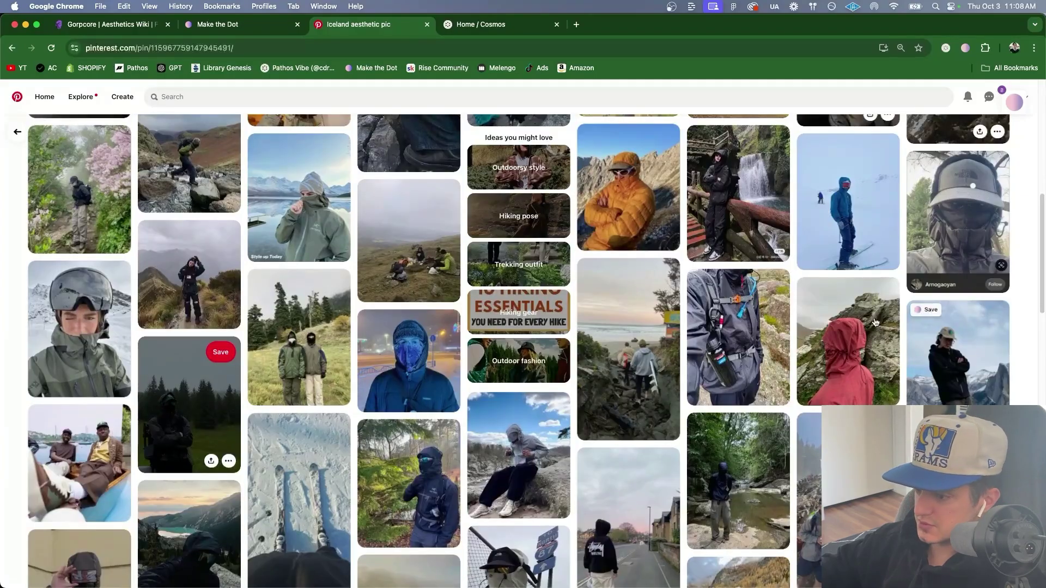
pyautogui.scroll(-1, 876, 322)
pyautogui.scroll(-2, 430, 423)
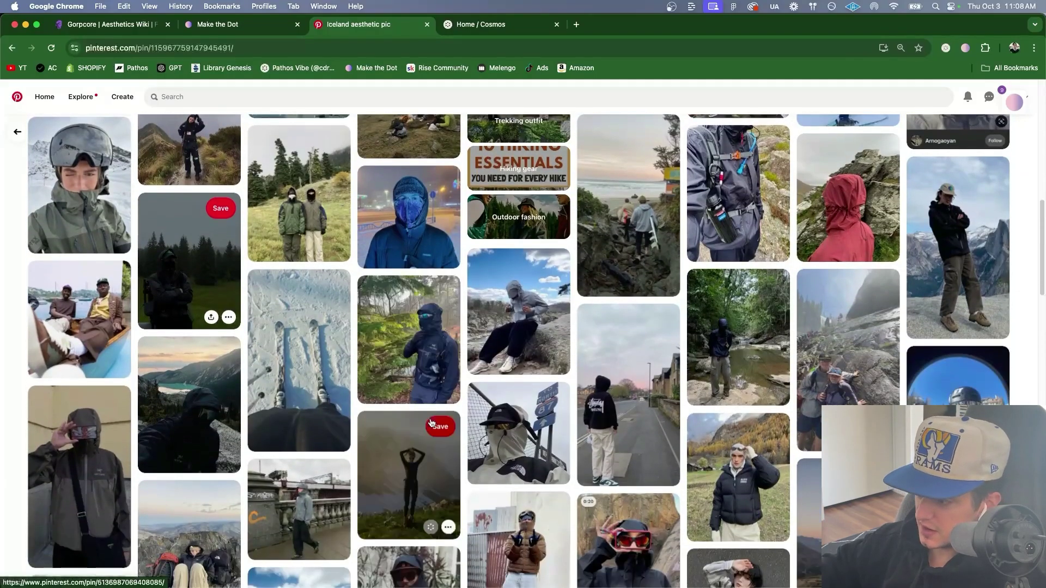
pyautogui.scroll(-2, 430, 423)
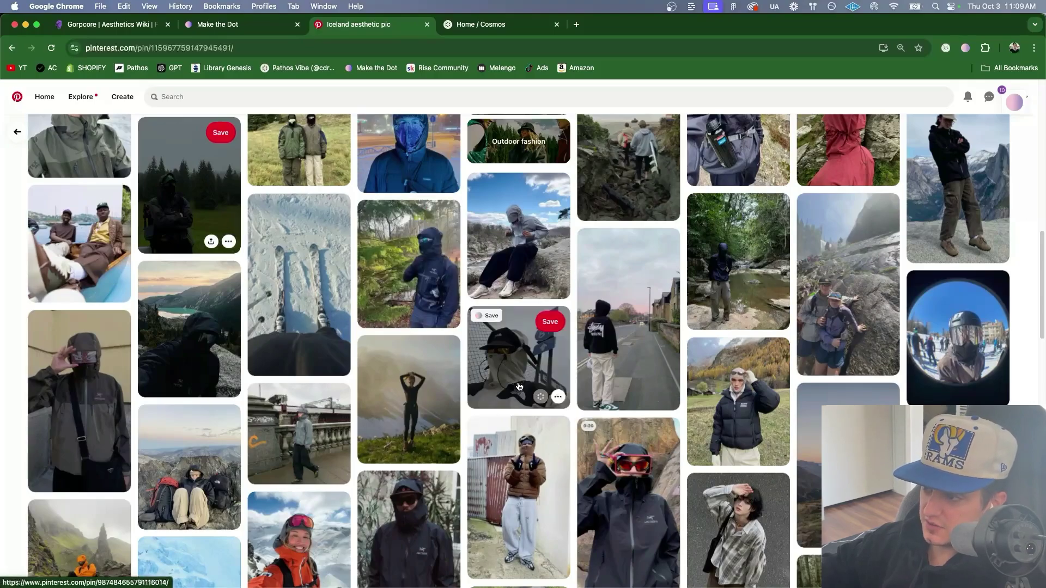
# Step: Check the wiki's Fashion brand list and save the beige face-wrap portrait from the pins related to the forest hiker in a navy Arc'teryx jacket
pyautogui.click(420, 326)
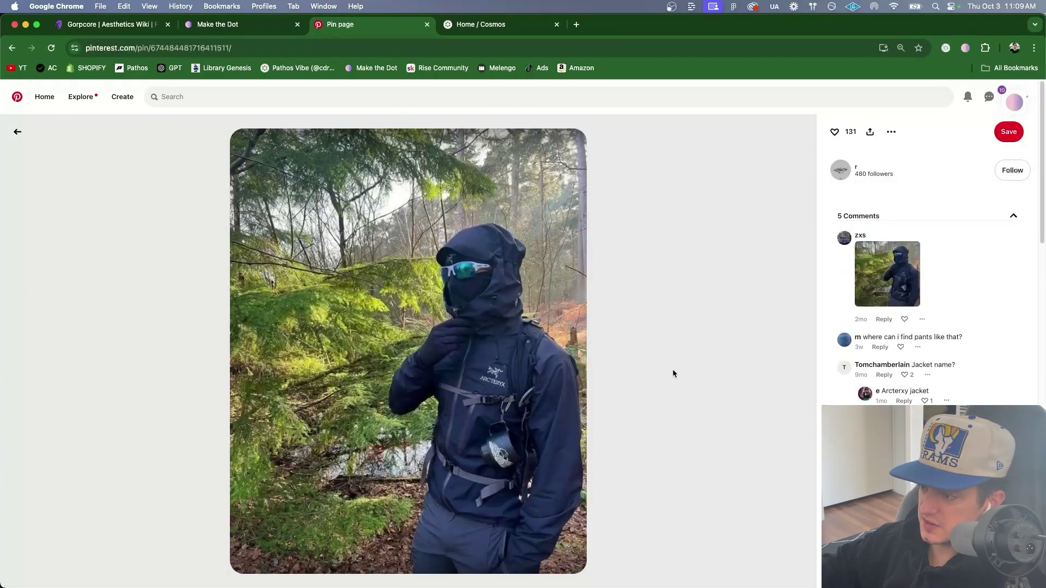
pyautogui.scroll(-1, 662, 376)
pyautogui.press('super+1')
pyautogui.moveTo(278, 340); pyautogui.dragTo(213, 322)
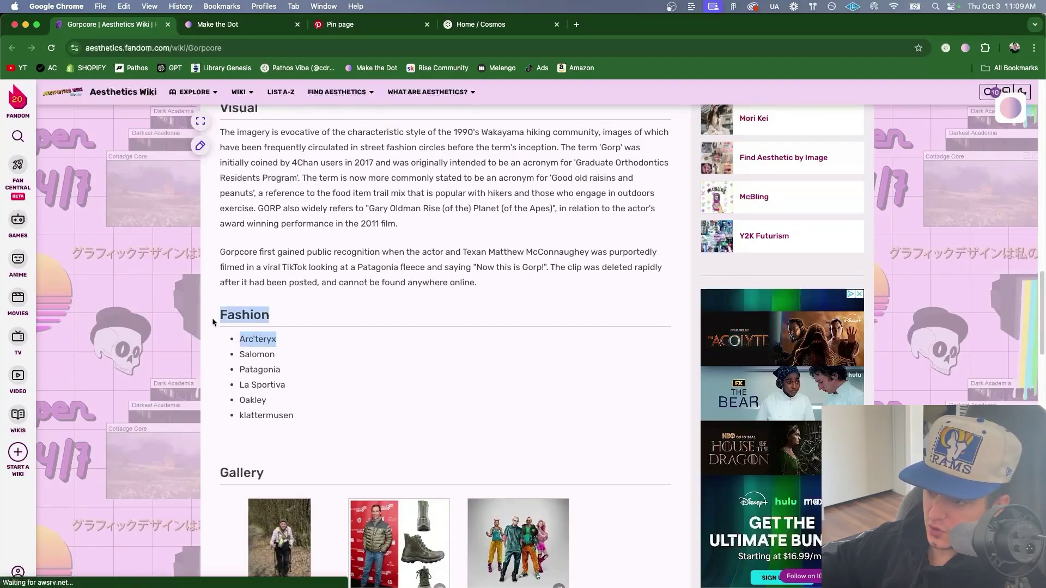
pyautogui.press('super+3')
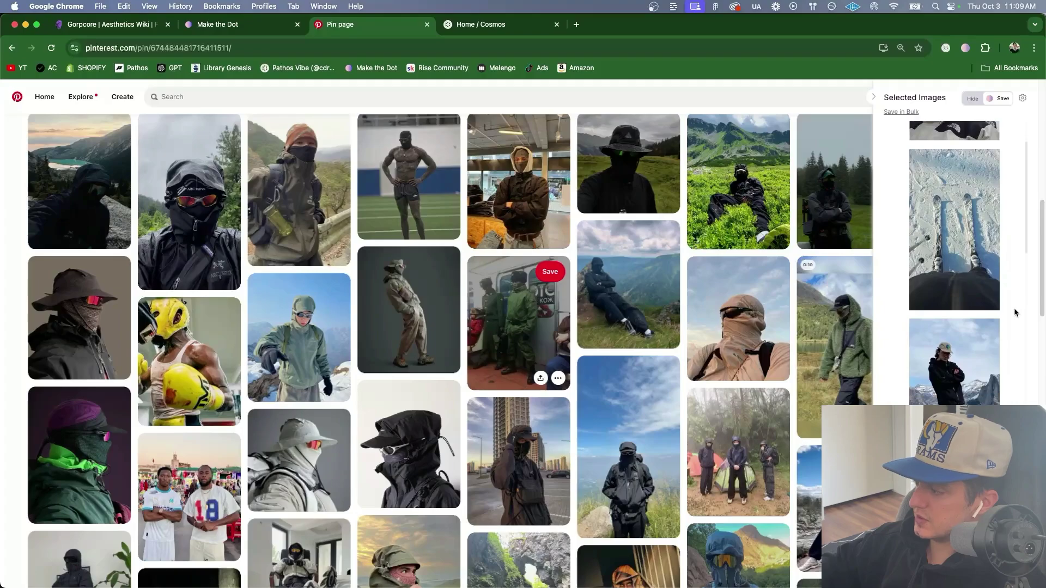
pyautogui.scroll(-5, 1009, 361)
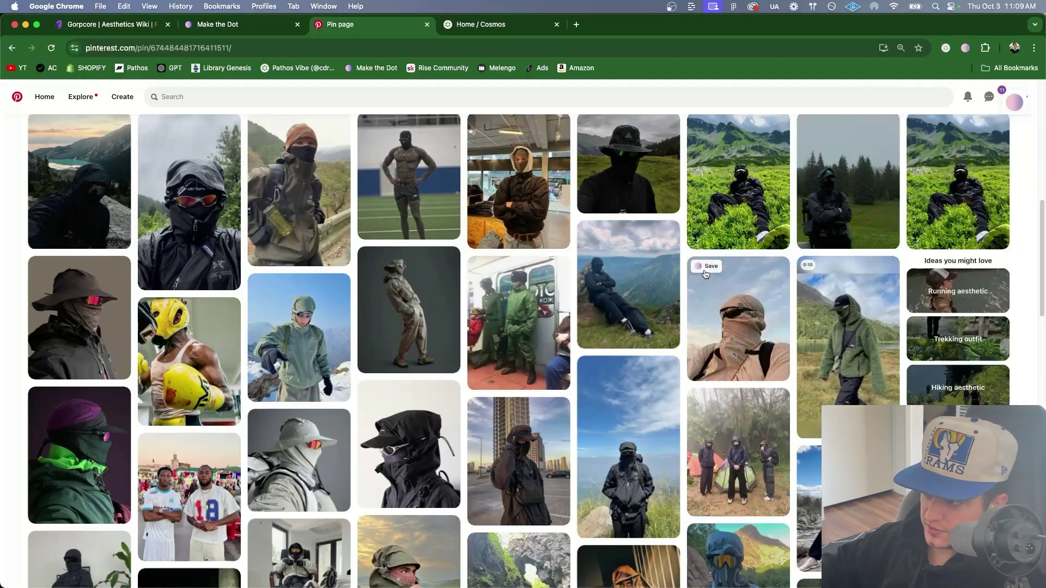
pyautogui.click(707, 272)
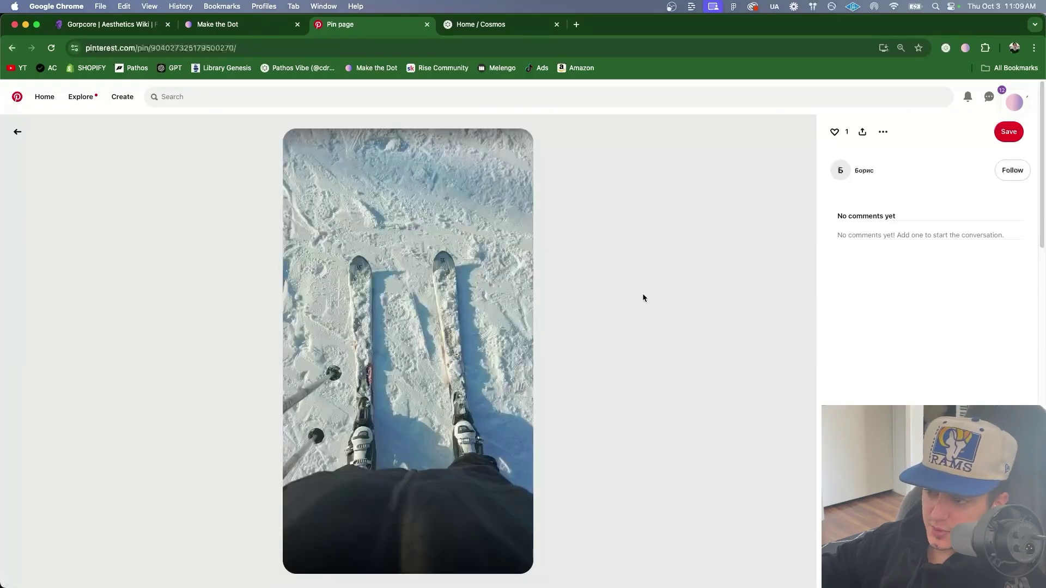
# Step: Examine the snow and ski images related to the skis photo, and look further through the outdoor pins around the green-jacketed hiker
pyautogui.scroll(-1, 641, 294)
pyautogui.scroll(-10, 641, 296)
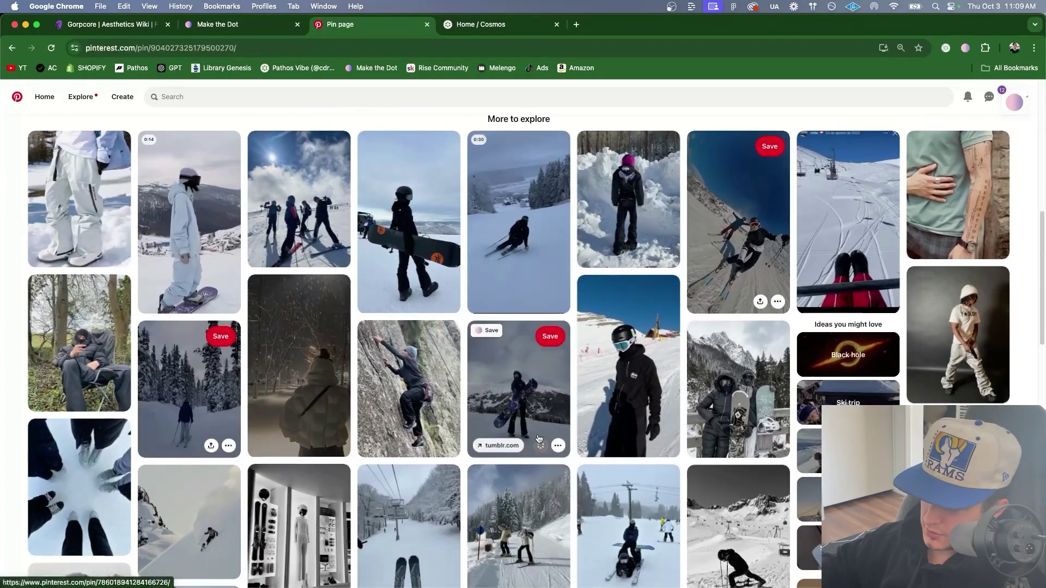
pyautogui.scroll(-3, 512, 349)
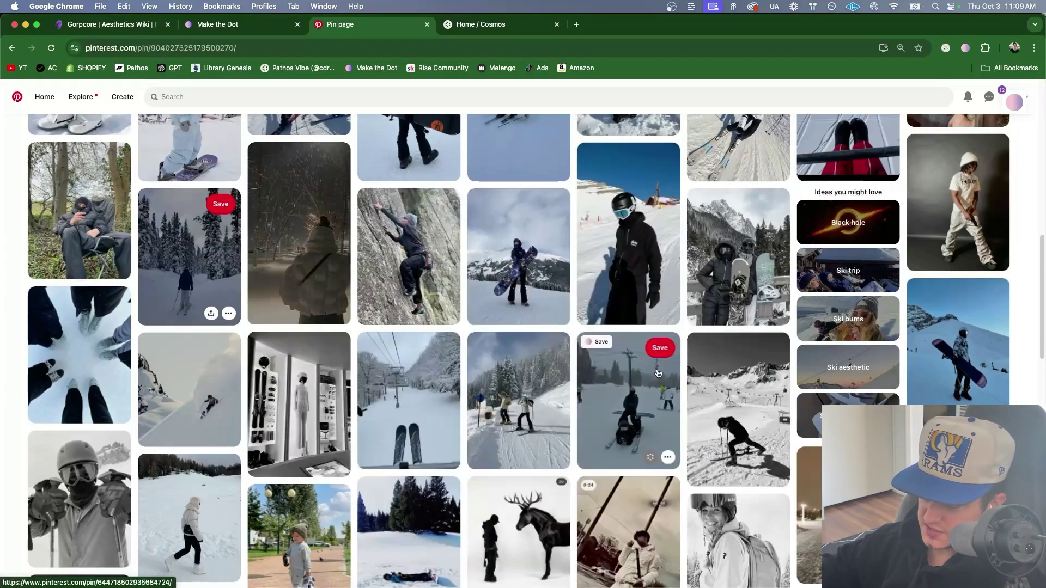
pyautogui.scroll(-3, 659, 374)
pyautogui.scroll(-4, 659, 374)
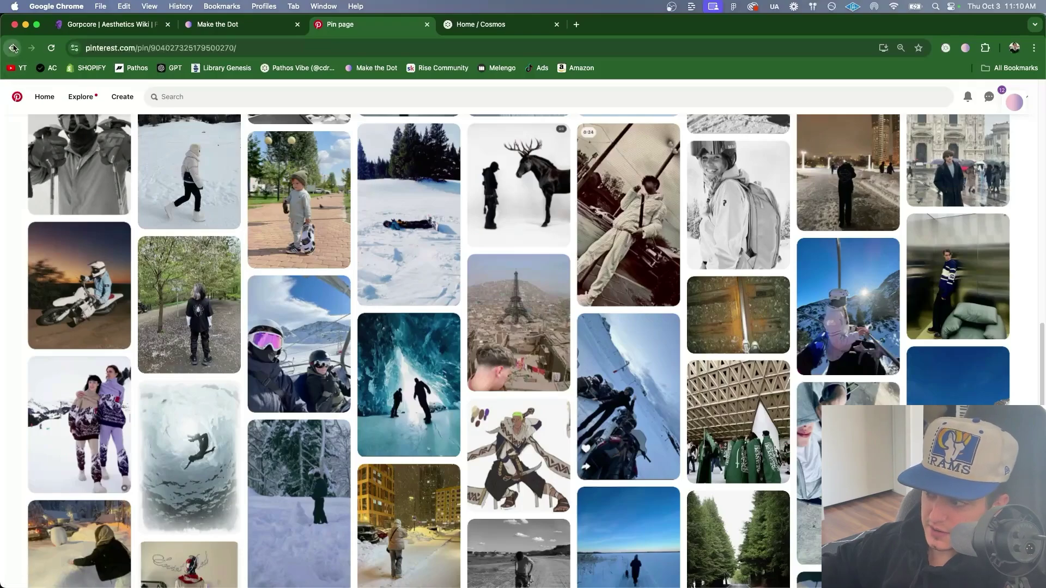
pyautogui.click(12, 47)
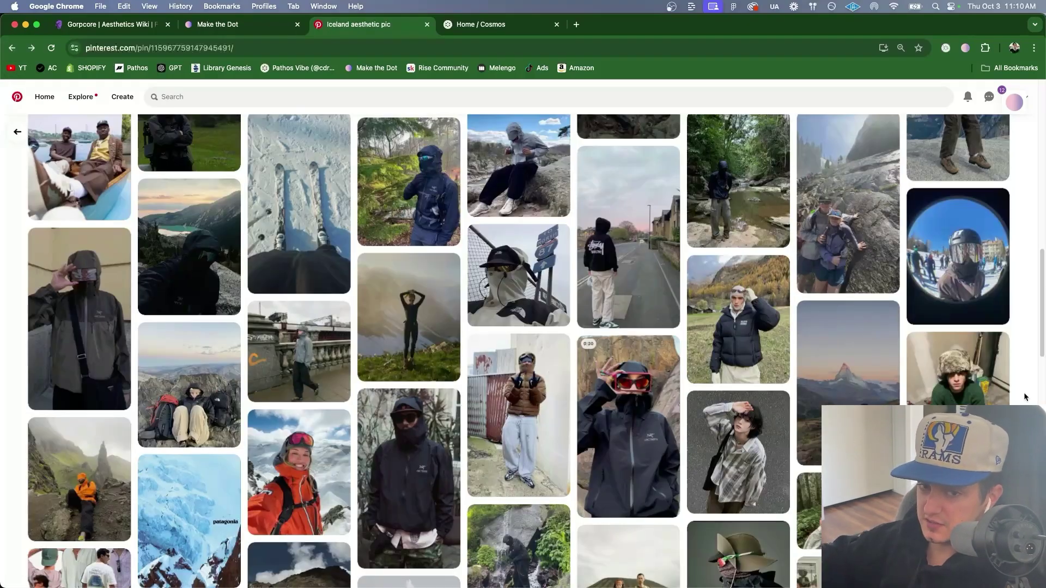
pyautogui.scroll(-4, 1027, 399)
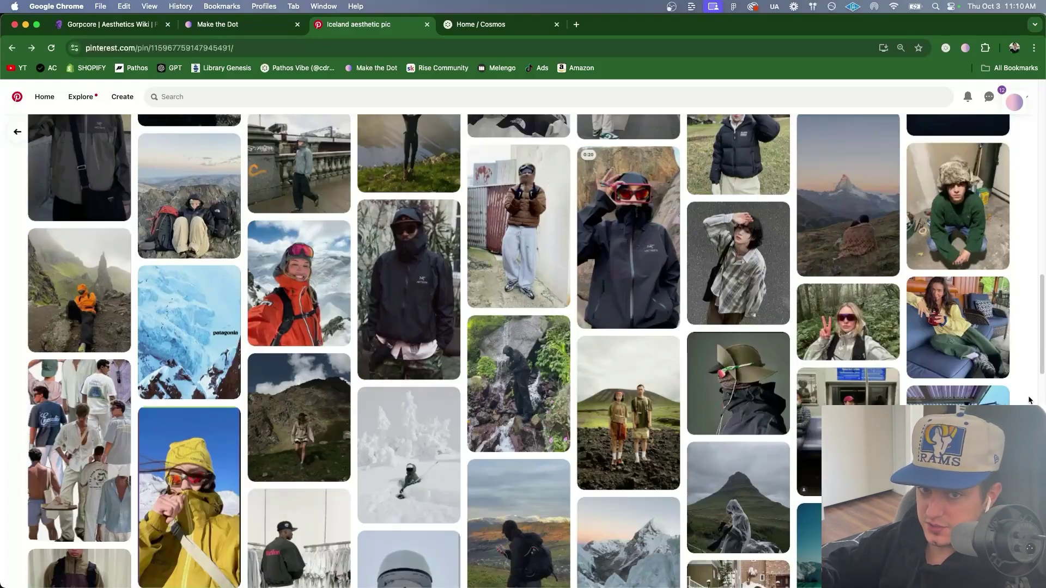
pyautogui.scroll(-4, 1028, 401)
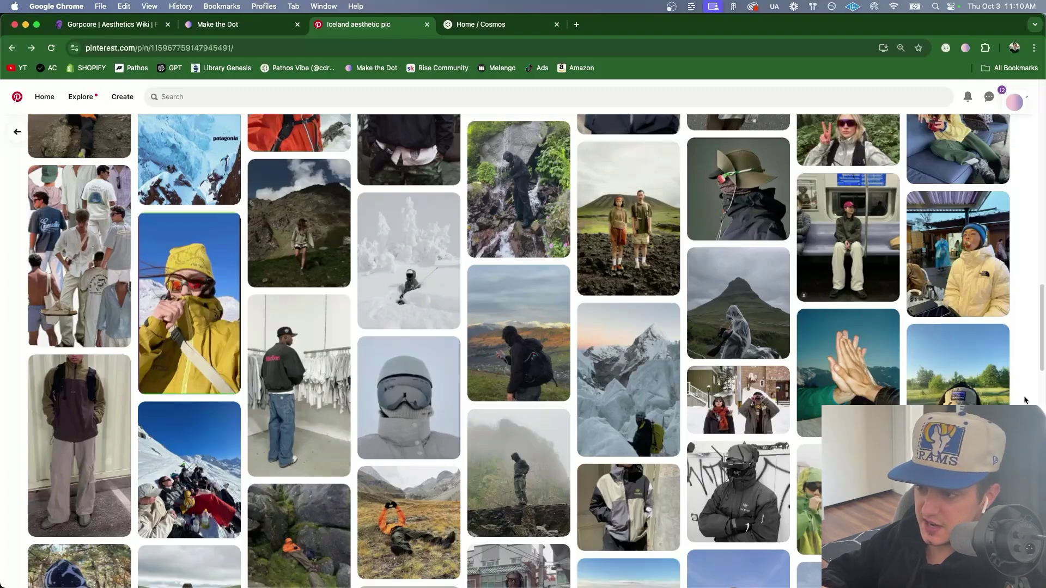
pyautogui.scroll(-1, 1024, 400)
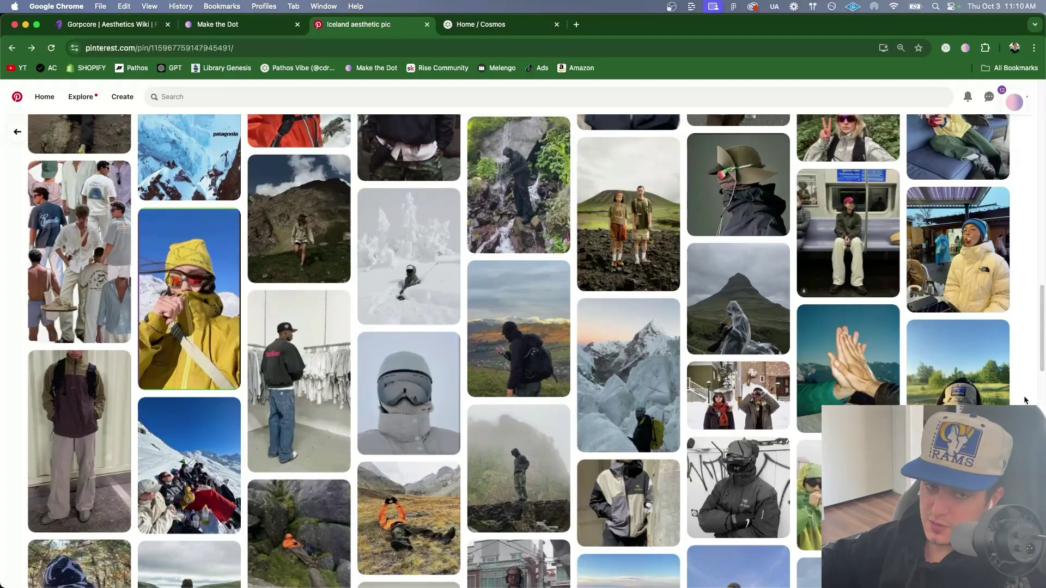
# Step: Return to the gorpcore results and examine the windbreaker and fleece outfit pin, the parachute pants video and the related outfits
pyautogui.click(17, 132)
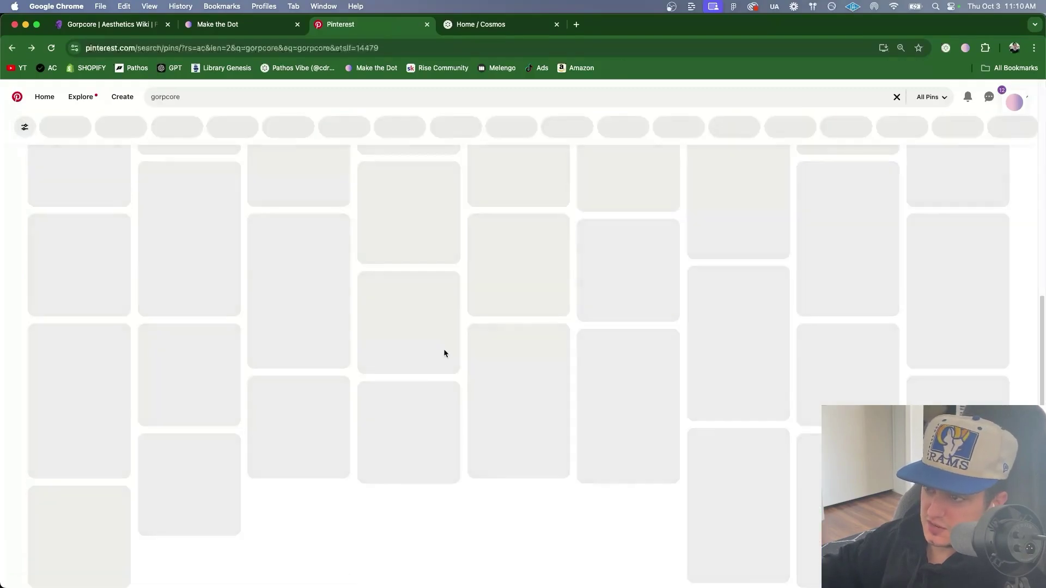
pyautogui.scroll(-5, 597, 308)
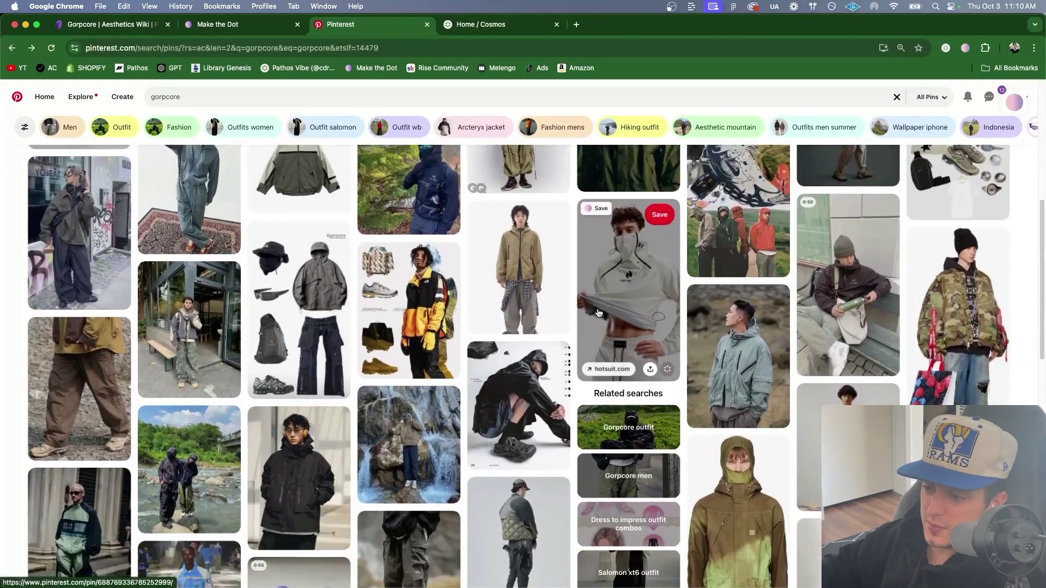
pyautogui.scroll(-10, 598, 313)
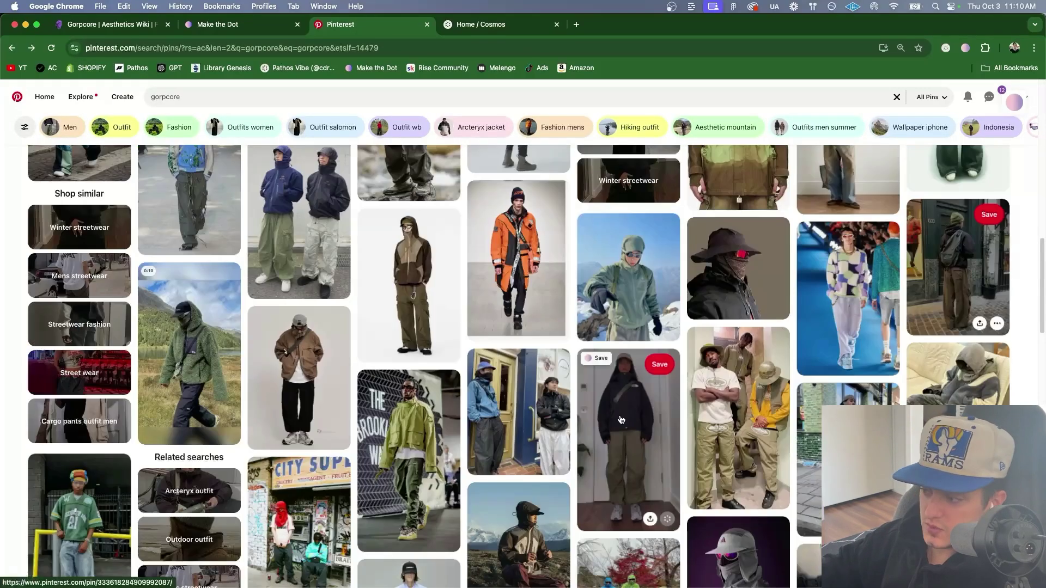
pyautogui.click(620, 419)
pyautogui.scroll(-5, 624, 430)
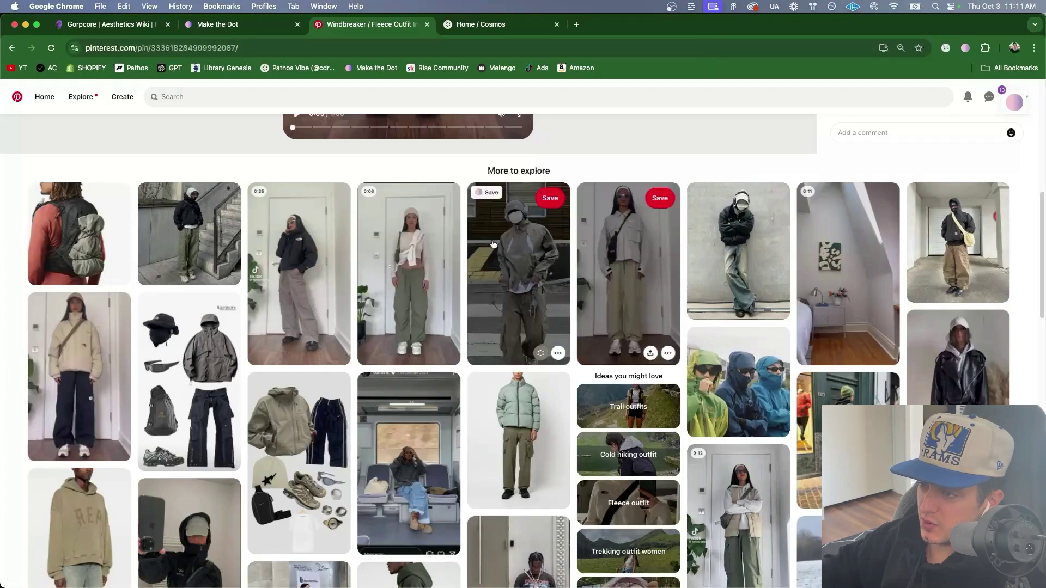
pyautogui.click(406, 283)
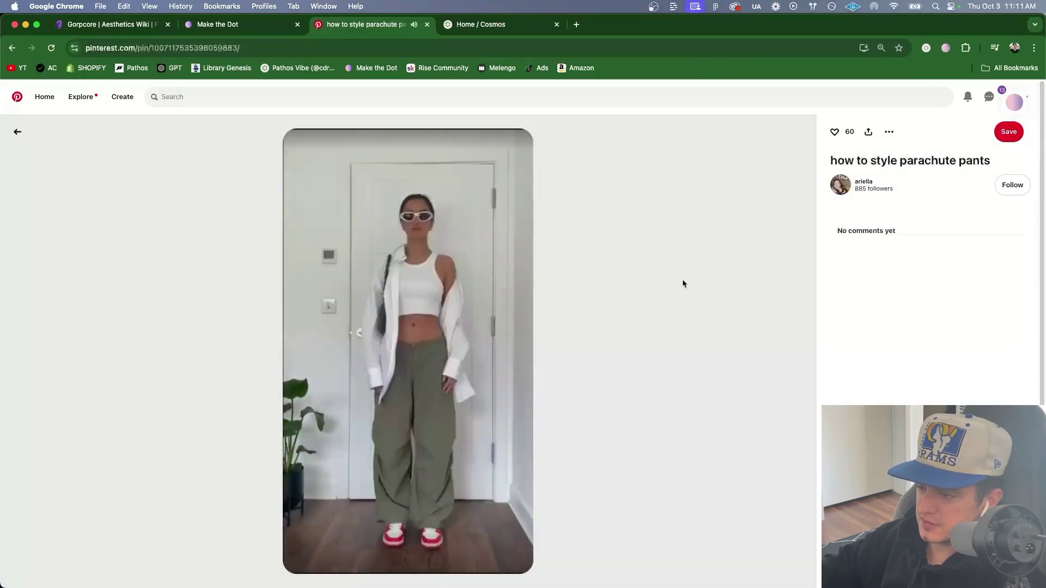
pyautogui.press('Escape')
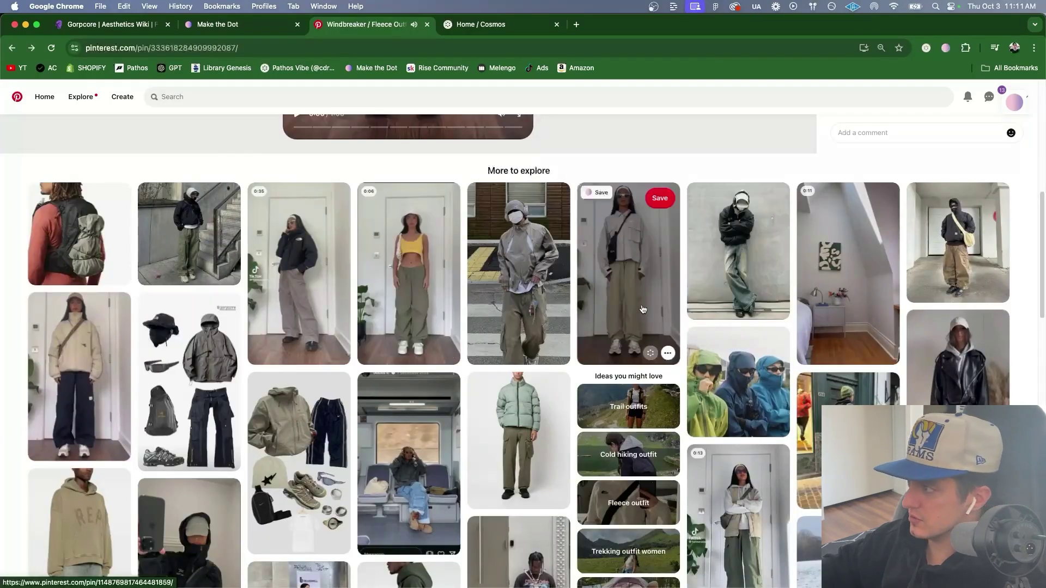
pyautogui.scroll(-10, 643, 309)
pyautogui.scroll(-3, 331, 424)
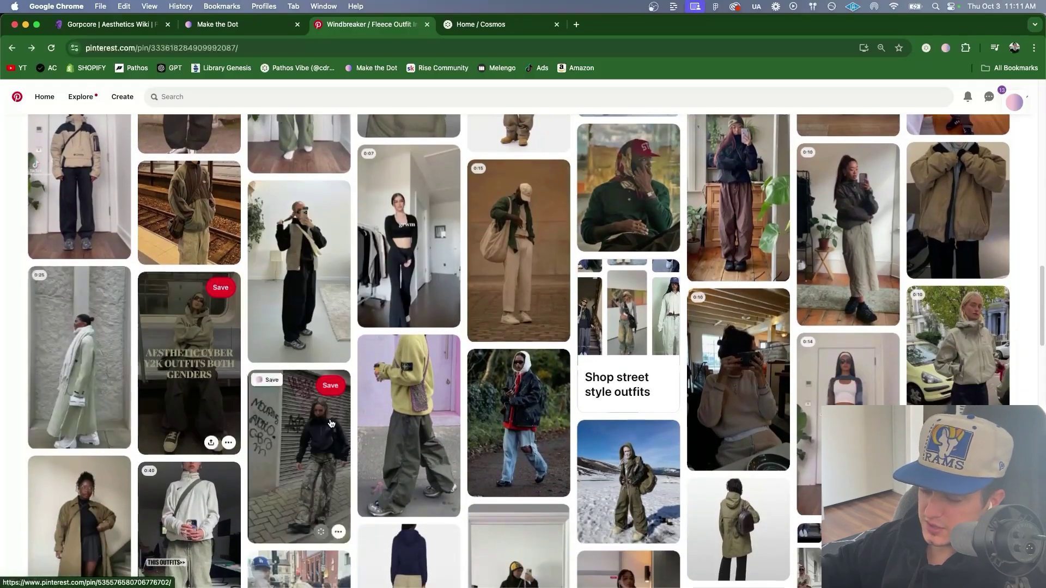
pyautogui.scroll(5, 328, 393)
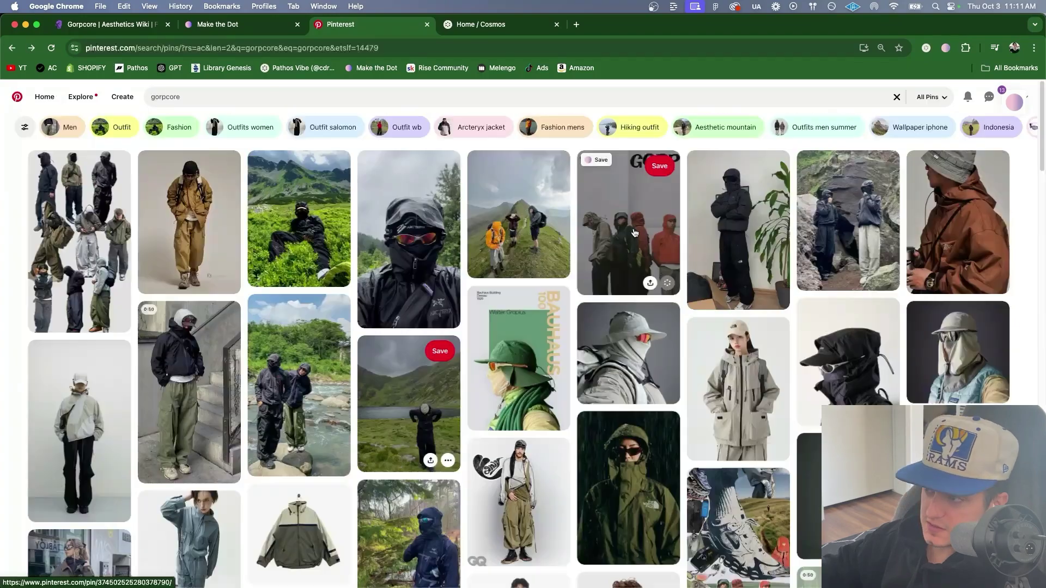
# Step: Open the GORP poster and a related hiking collage, and save the Arc'teryx mountain poster with the orange-jacketed figure to Make the Dot
pyautogui.click(633, 228)
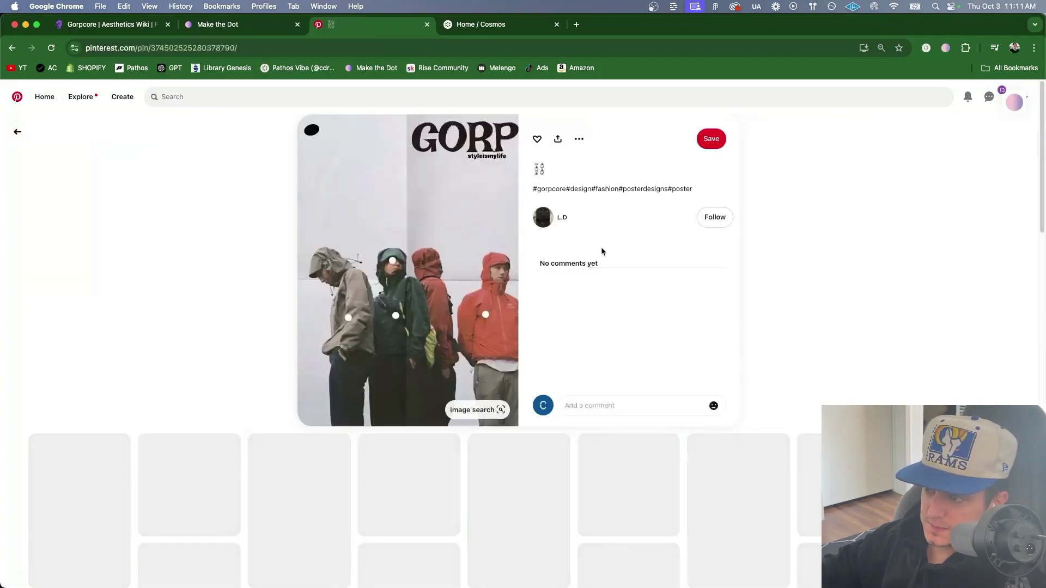
pyautogui.scroll(-15, 157, 240)
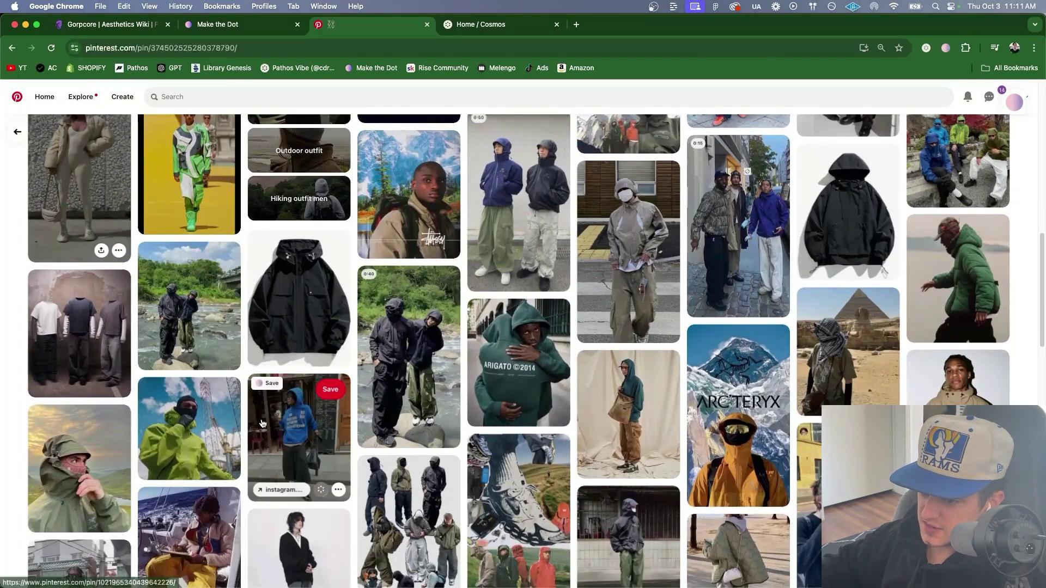
pyautogui.scroll(-3, 265, 426)
pyautogui.click(525, 420)
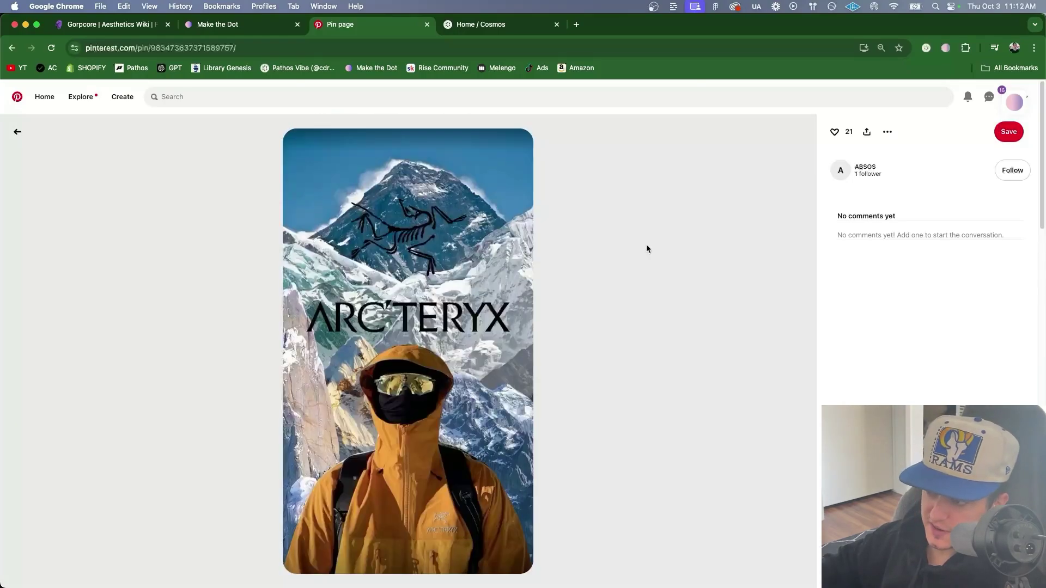
pyautogui.press('super+bracketleft')
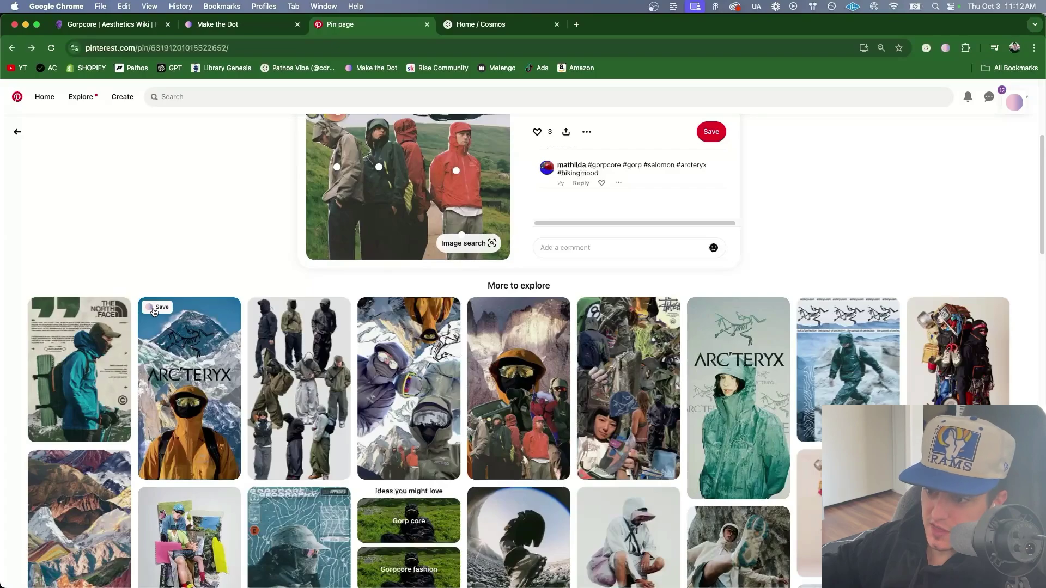
# Step: Review the selected images and explore the poster and outfit pins related to the four-person hiking collage
pyautogui.scroll(15, 967, 248)
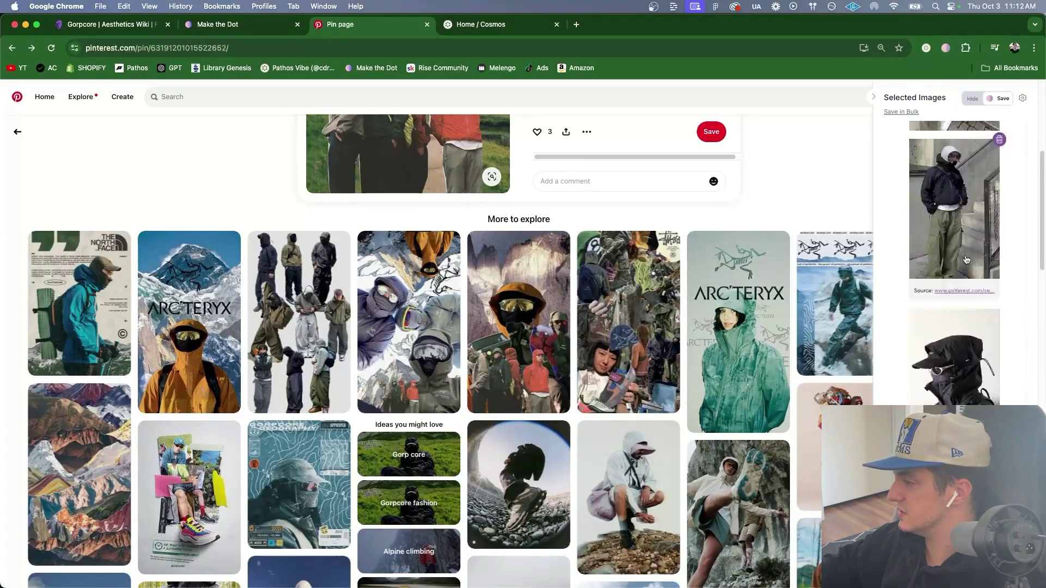
pyautogui.scroll(-1, 847, 156)
pyautogui.scroll(-6, 848, 153)
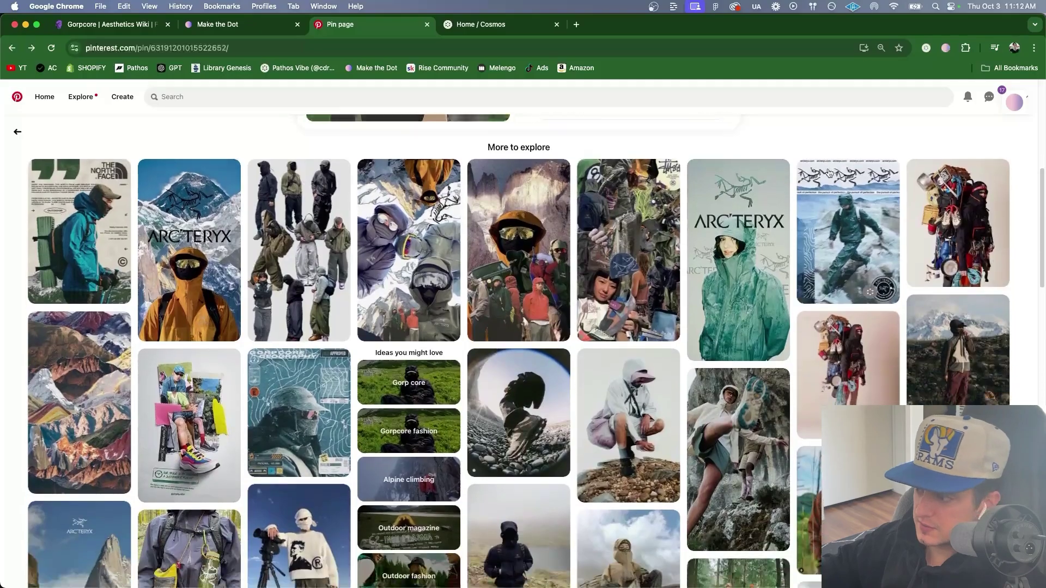
pyautogui.click(80, 463)
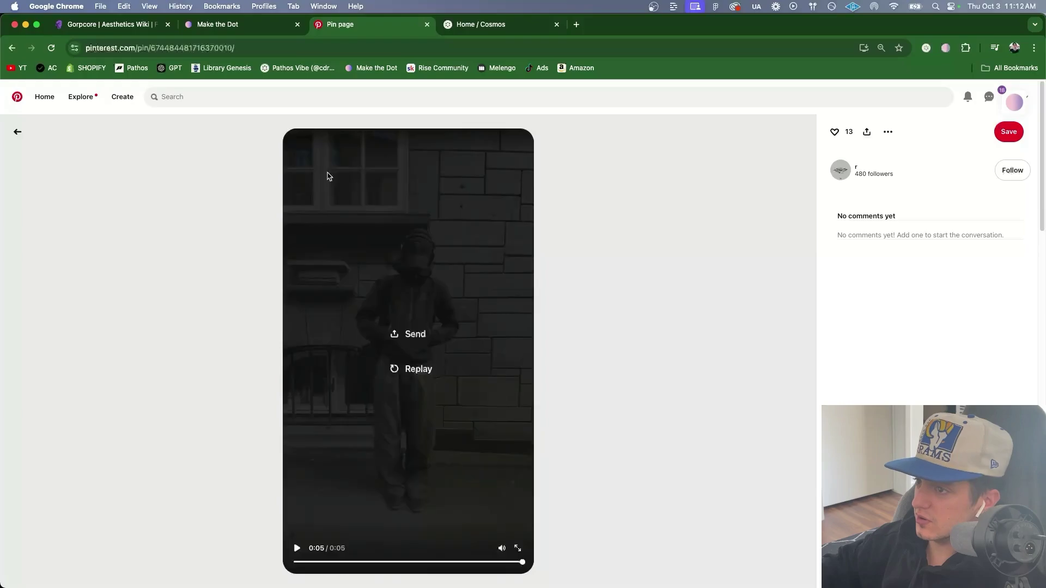
# Step: Save the pins of the grey-jacketed hiker by the water and the hooded figure in green trousers to Make the Dot
pyautogui.scroll(-5, 584, 260)
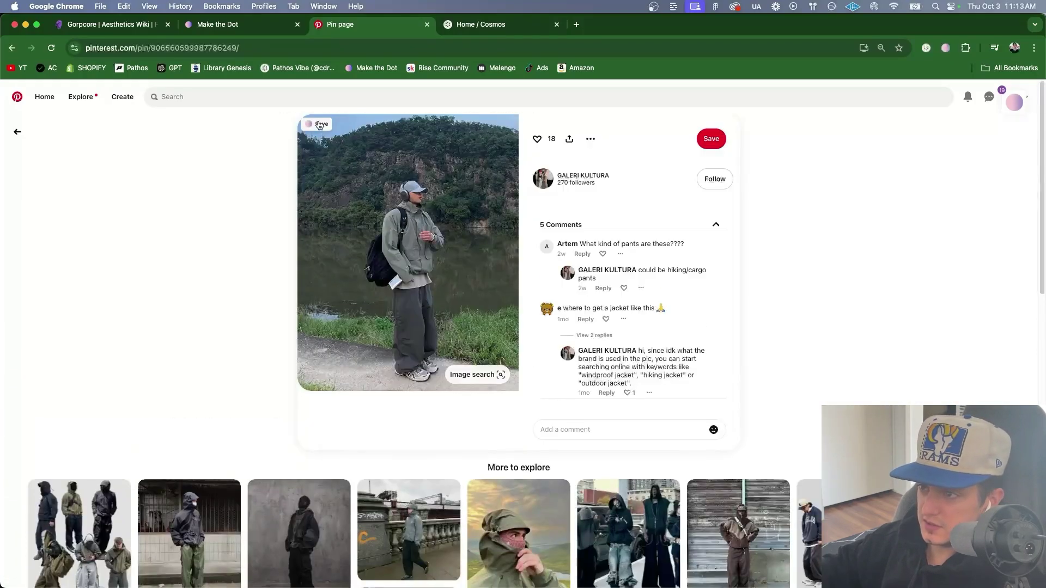
pyautogui.click(320, 124)
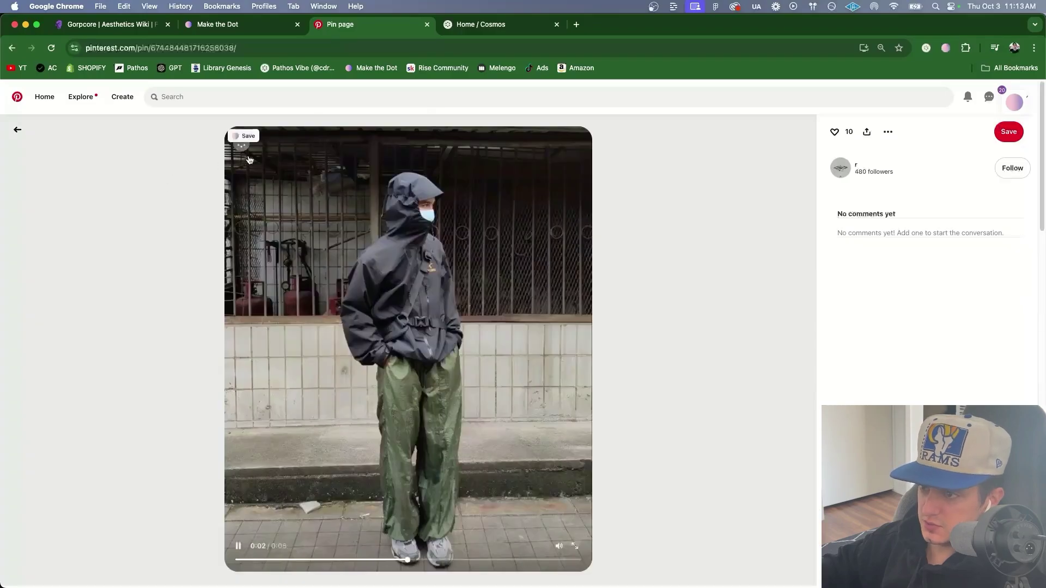
pyautogui.press('super+bracketleft')
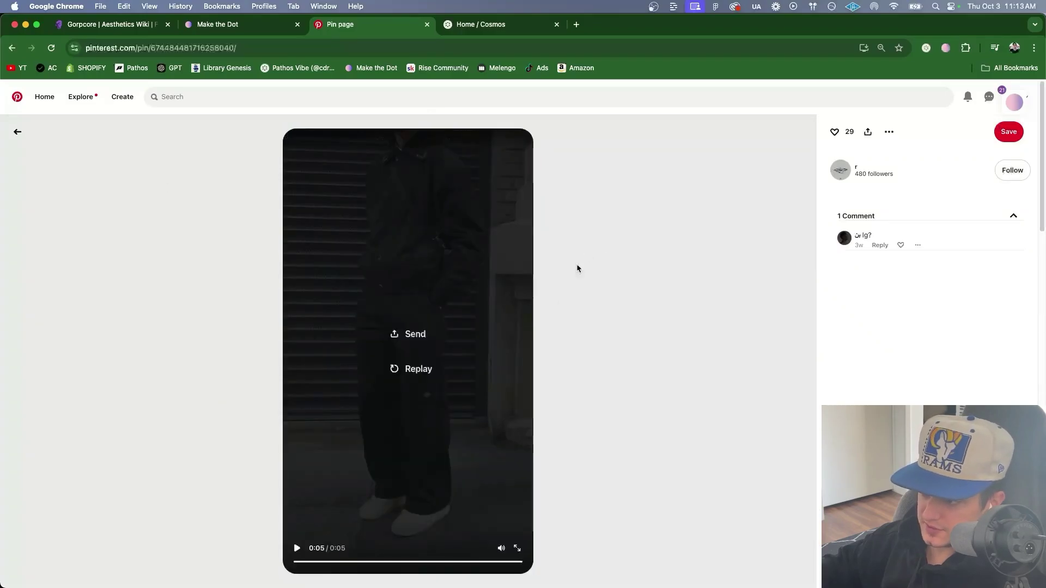
# Step: Replay the dark jacket and wide trousers video pin, save its outfit image to Make the Dot, and review the selected images
pyautogui.click(418, 370)
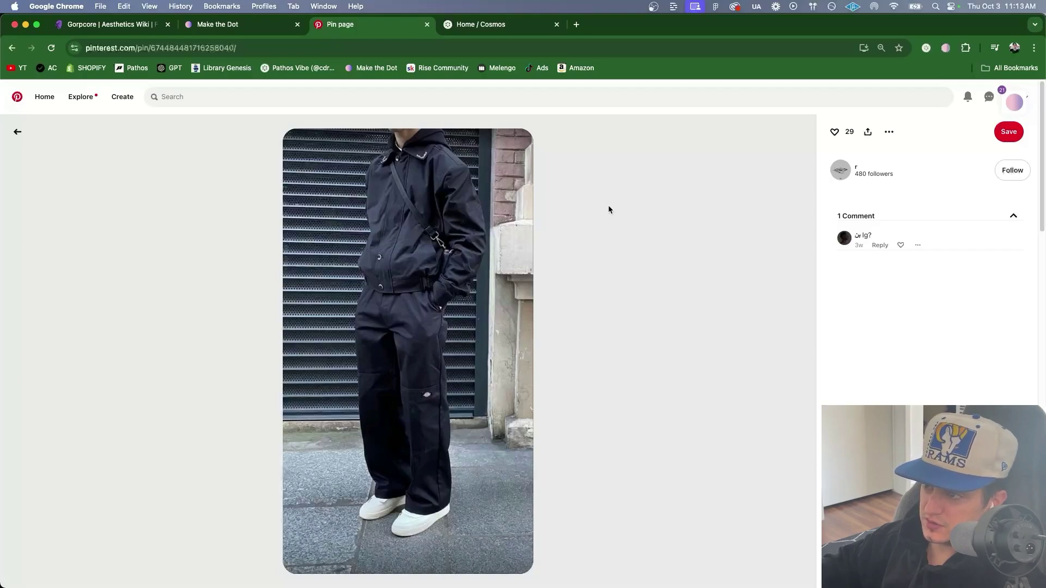
pyautogui.moveTo(280, 141)
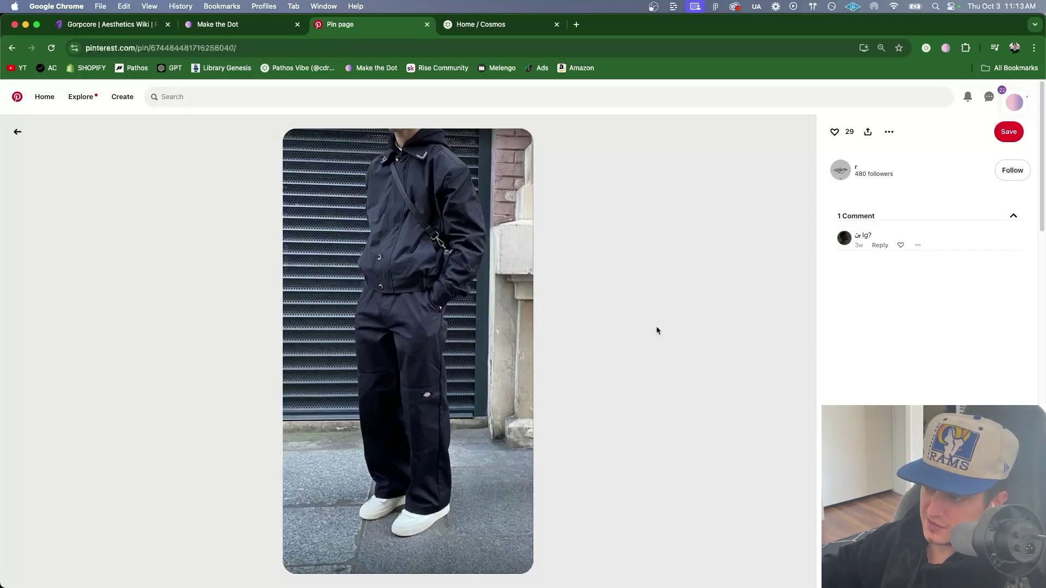
pyautogui.scroll(-5, 960, 274)
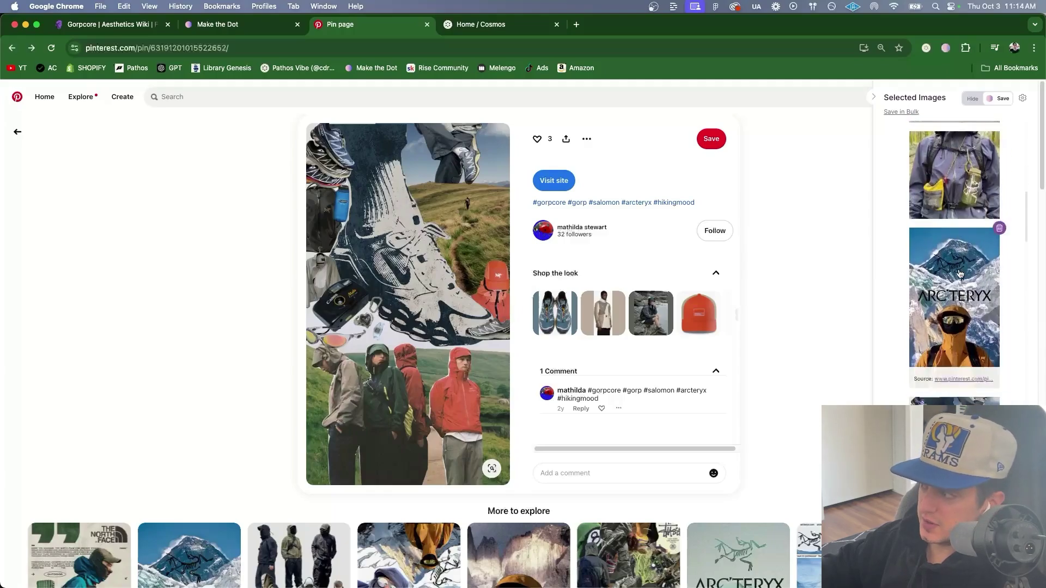
pyautogui.scroll(-4, 960, 274)
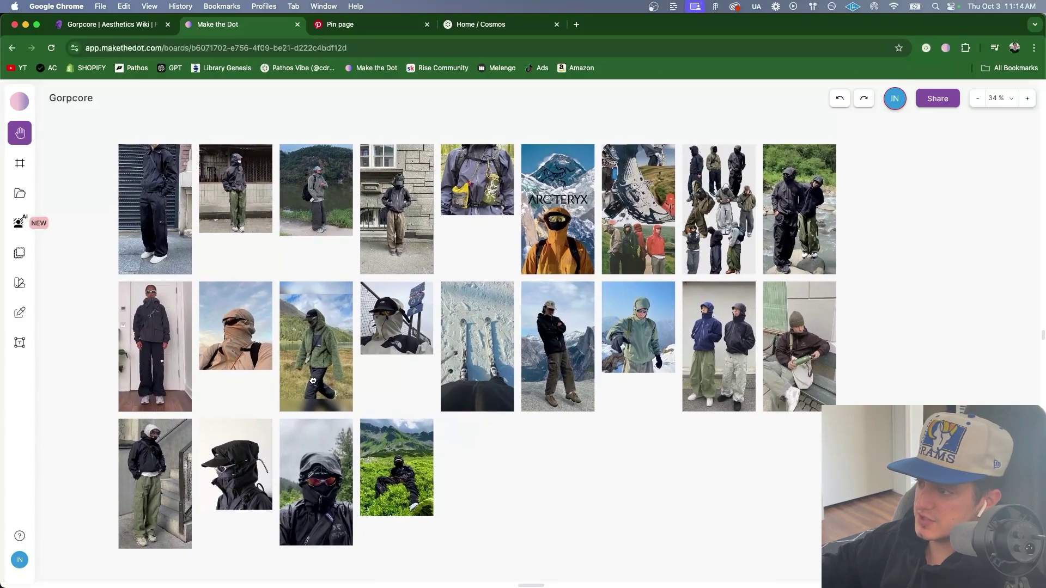
# Step: On the Gorpcore board in Make the Dot, separate the snowy mountain images and the green landscape and hiking images into two groups
pyautogui.scroll(-2, 505, 235)
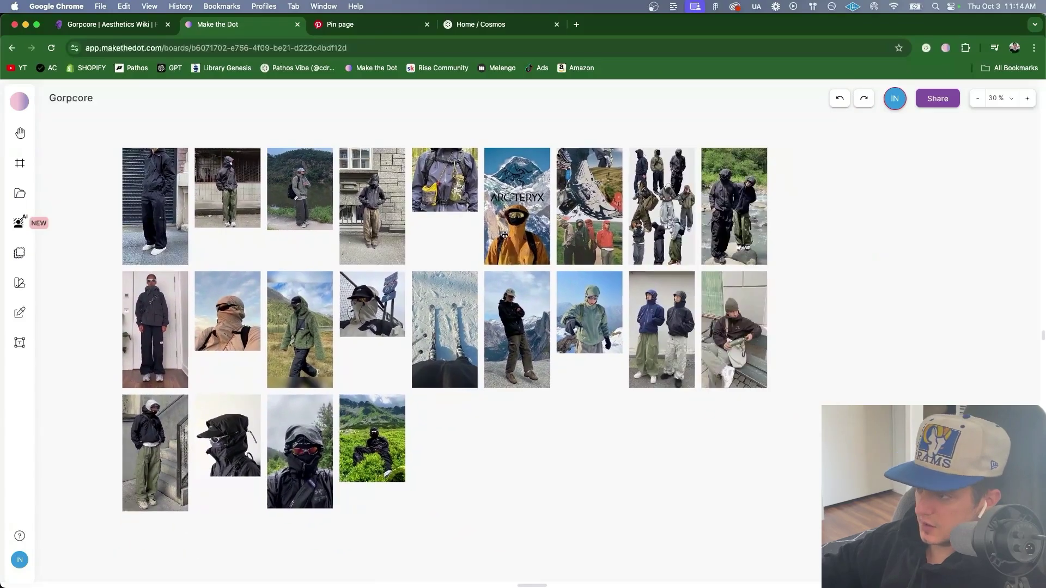
pyautogui.moveTo(505, 235); pyautogui.dragTo(876, 215)
pyautogui.moveTo(428, 369); pyautogui.dragTo(946, 226)
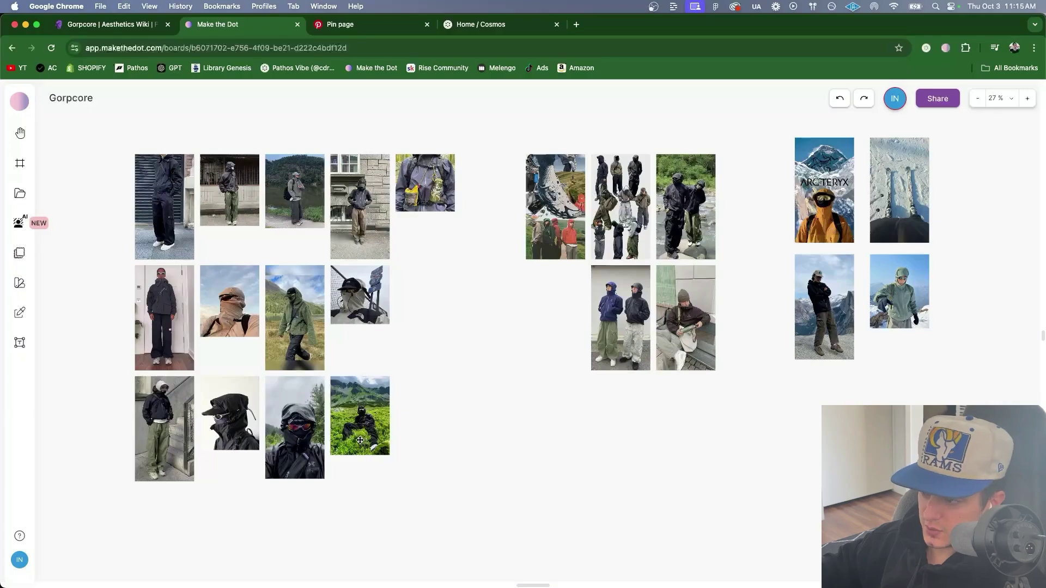
pyautogui.moveTo(360, 440); pyautogui.dragTo(548, 512)
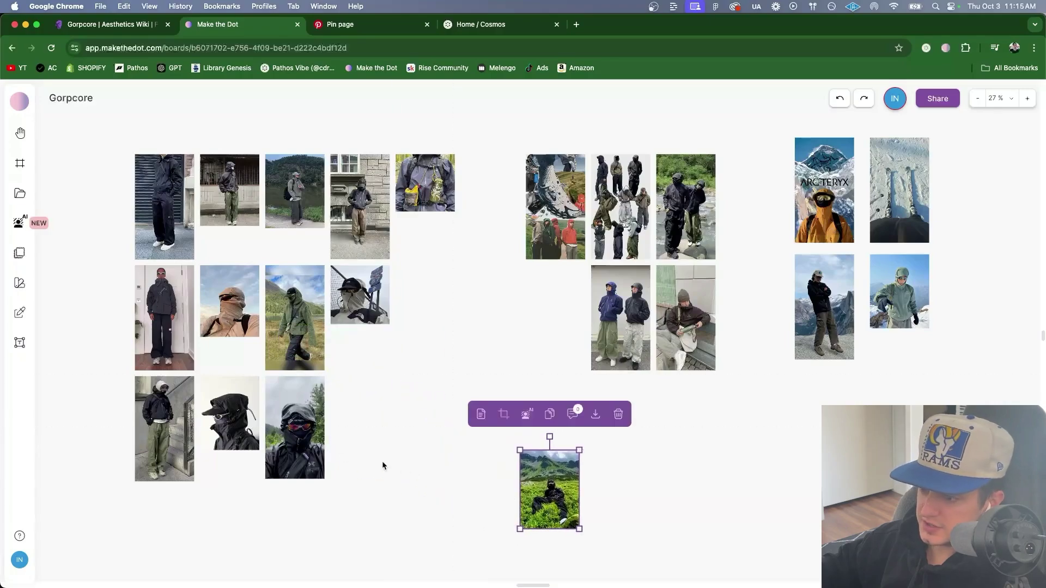
pyautogui.moveTo(300, 431); pyautogui.dragTo(550, 564)
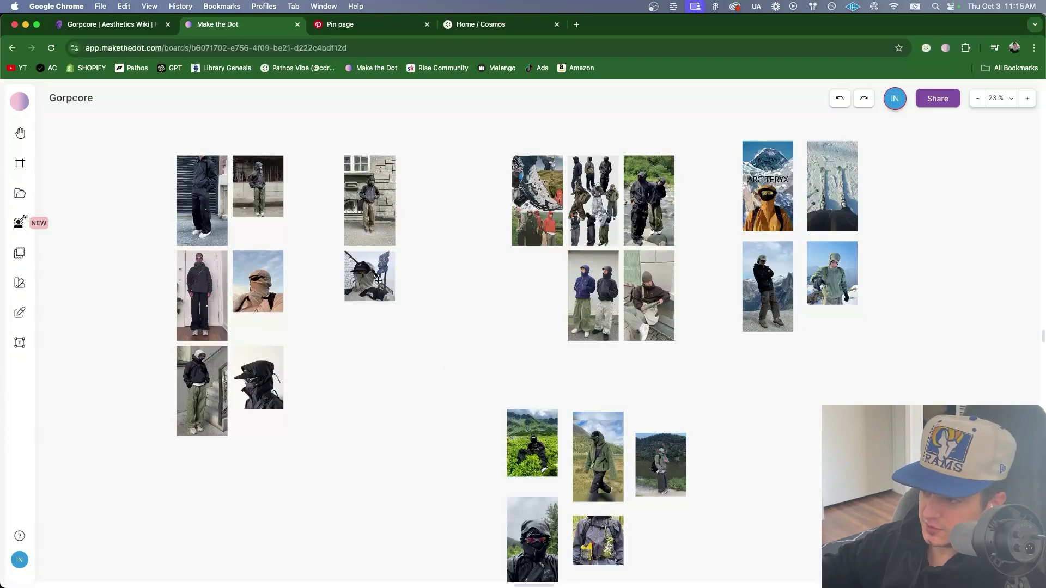
# Step: Gather the urban street outfits into their own group and place the black hooded cap portrait directly under the indoor black outfit
pyautogui.moveTo(378, 281); pyautogui.dragTo(1002, 177)
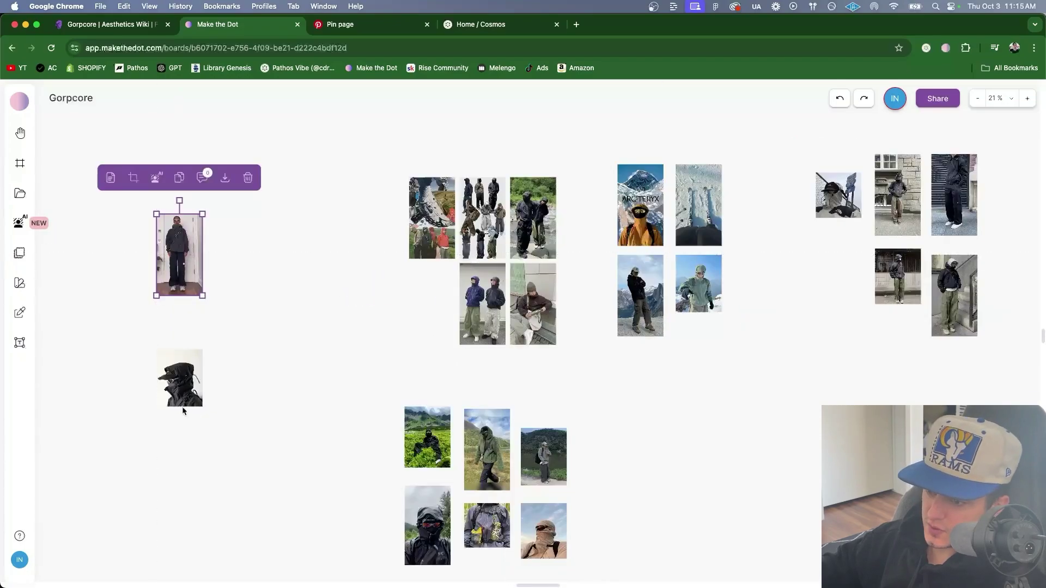
pyautogui.click(183, 388)
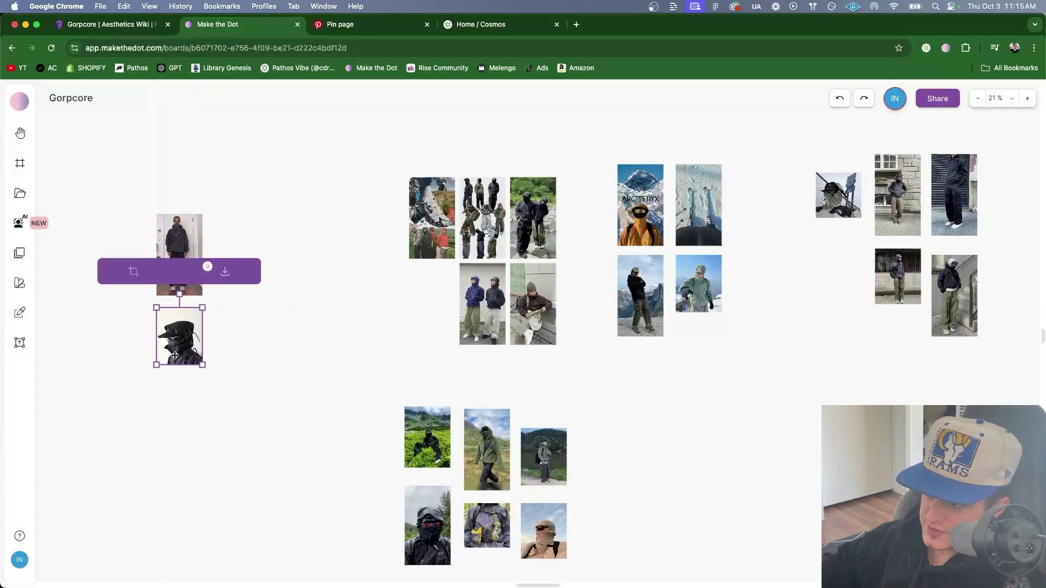
pyautogui.press('space')
pyautogui.moveTo(382, 349); pyautogui.dragTo(374, 347)
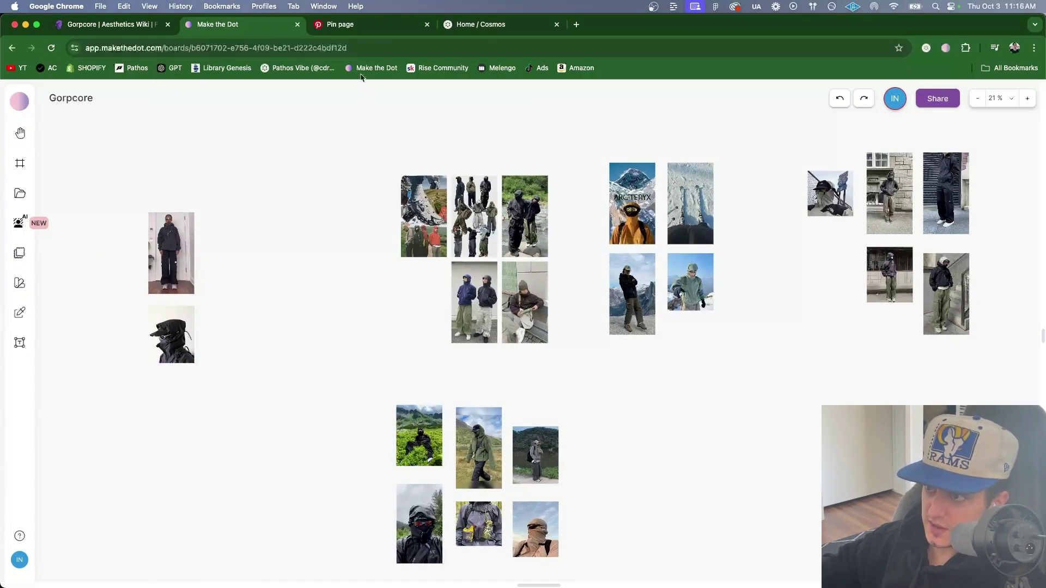
# Step: Return to Pinterest, open the black jacket and brown trousers pin, and save the related seaside hiker and black vest pins to Make the Dot
pyautogui.hotkey('ctrl', 'Tab')
pyautogui.scroll(-10, 922, 172)
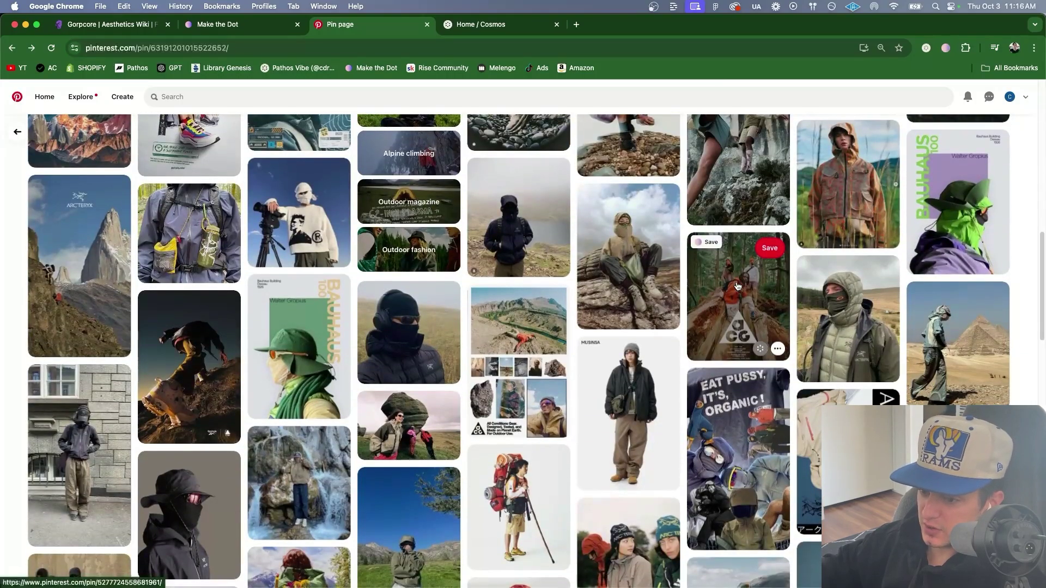
pyautogui.scroll(-1, 737, 288)
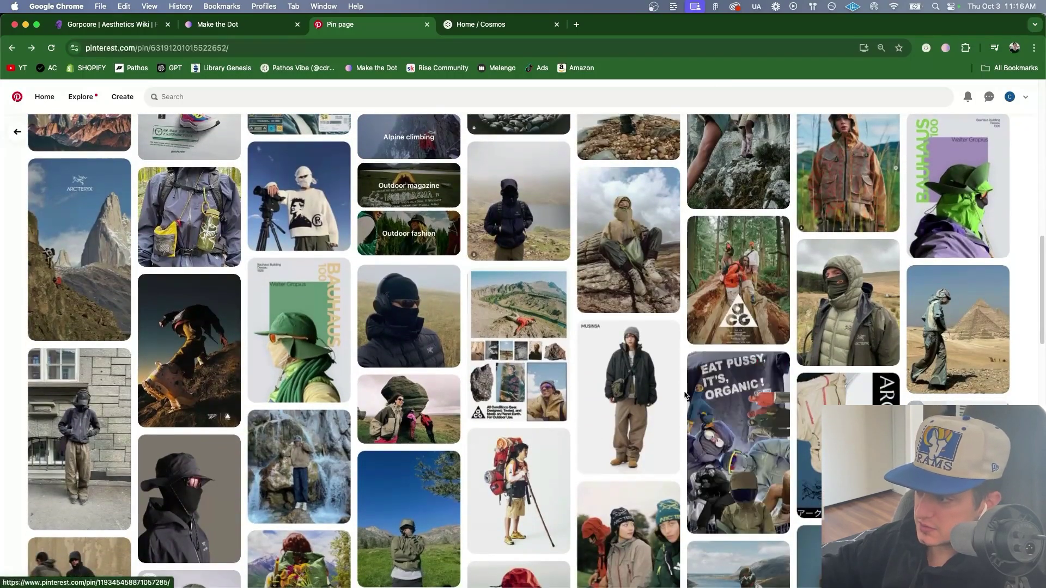
pyautogui.click(631, 402)
pyautogui.scroll(-5, 926, 233)
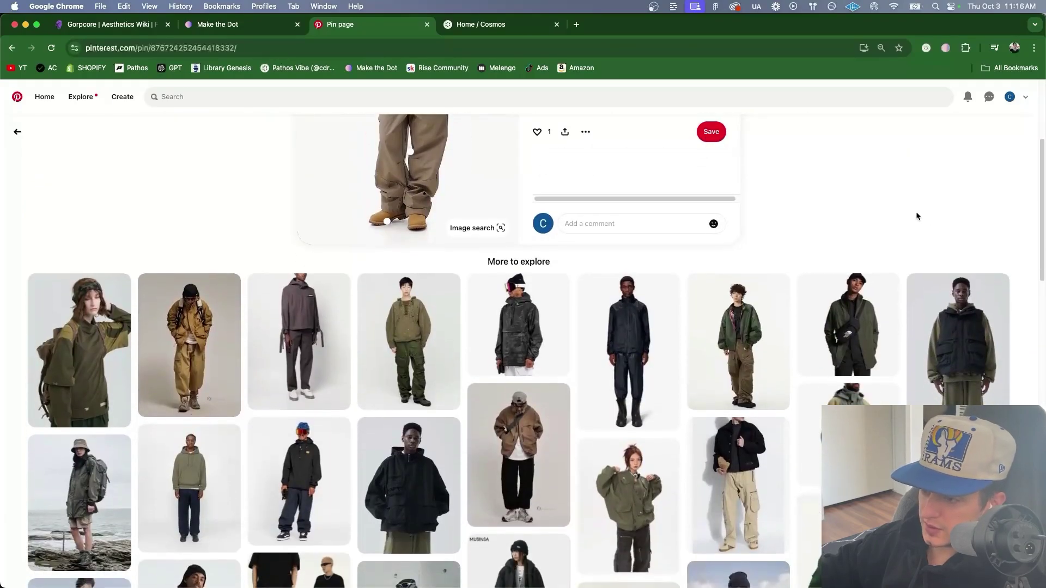
pyautogui.scroll(-2, 917, 215)
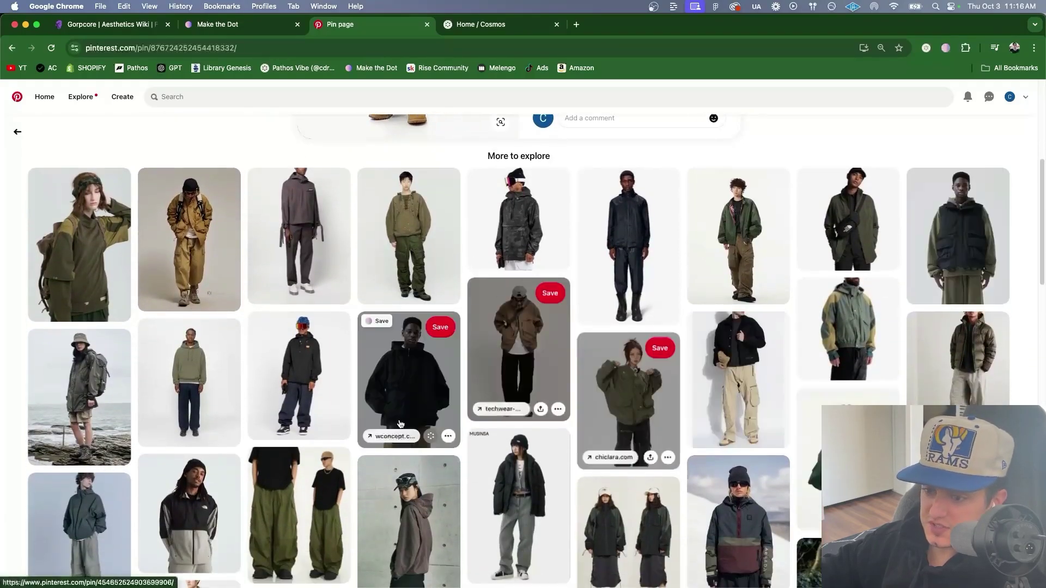
pyautogui.scroll(-2, 348, 429)
pyautogui.scroll(3, 929, 262)
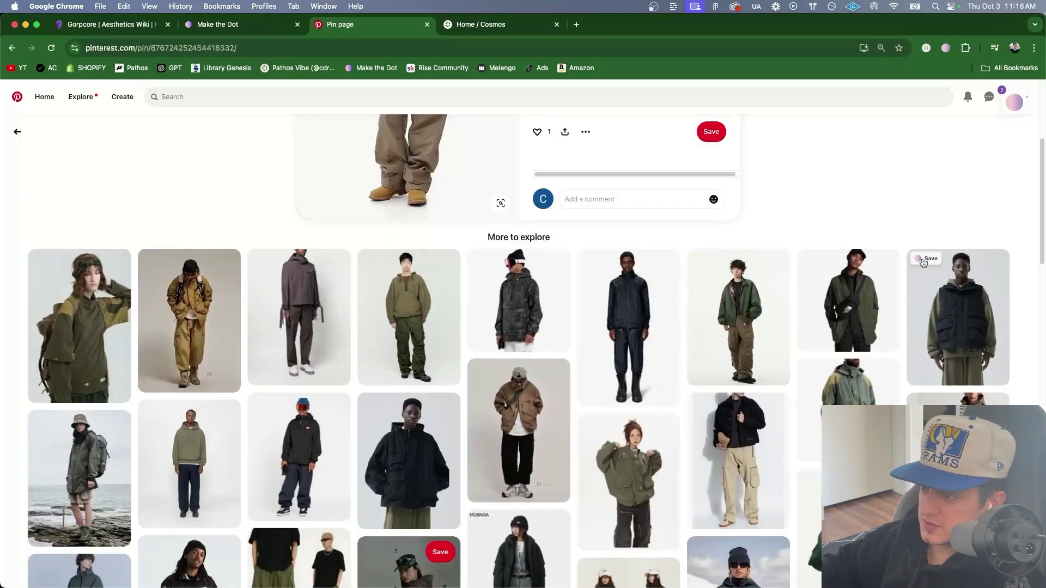
pyautogui.scroll(-3, 82, 218)
# Step: Save the SCAVENGER multi-pocket sweatshirt pin to Make the Dot and open the Utility Hunter Jacket pin
pyautogui.click(81, 218)
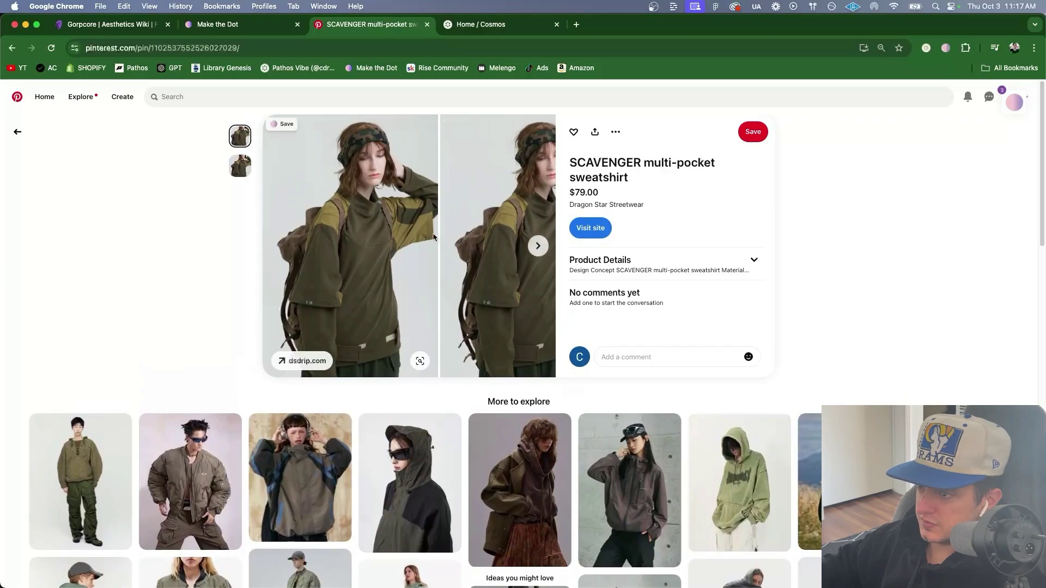
pyautogui.scroll(-3, 77, 243)
pyautogui.click(17, 132)
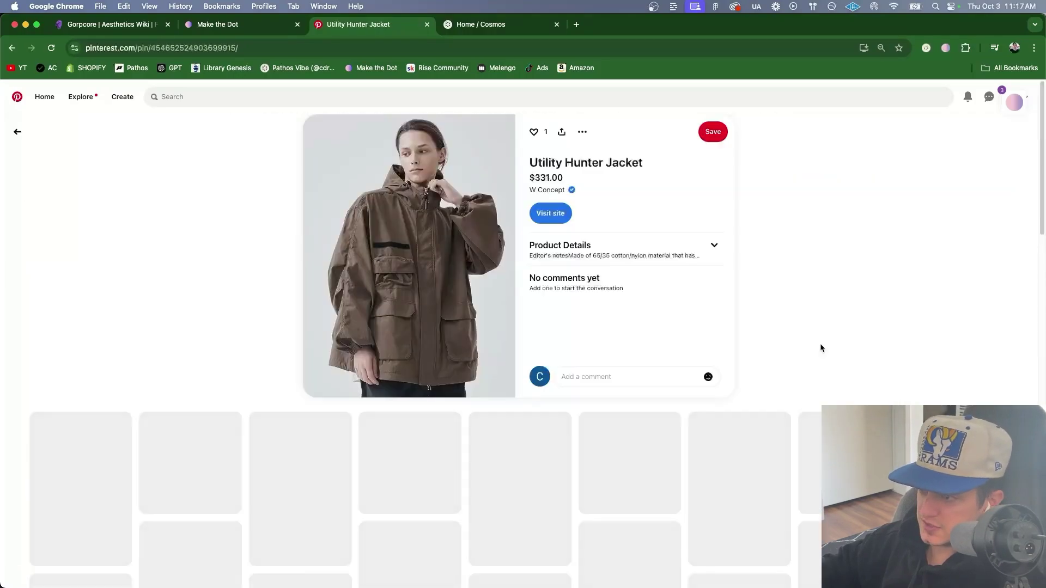
# Step: Save the Utility Hunter Jacket and the related fur-hooded parka, grey-brown jacket and green jacket pins to Make the Dot
pyautogui.scroll(-6, 323, 129)
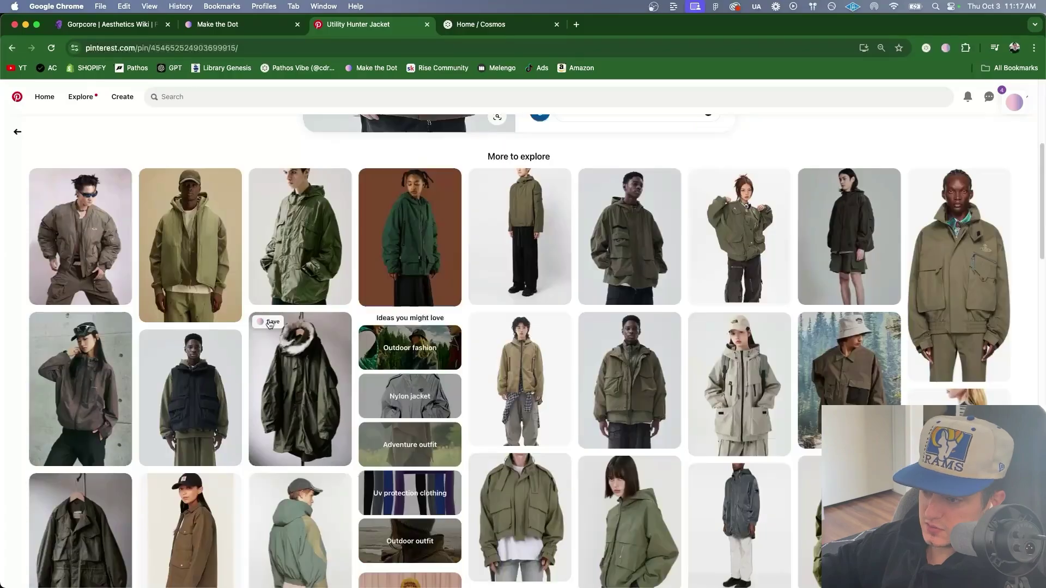
pyautogui.scroll(-2, 64, 305)
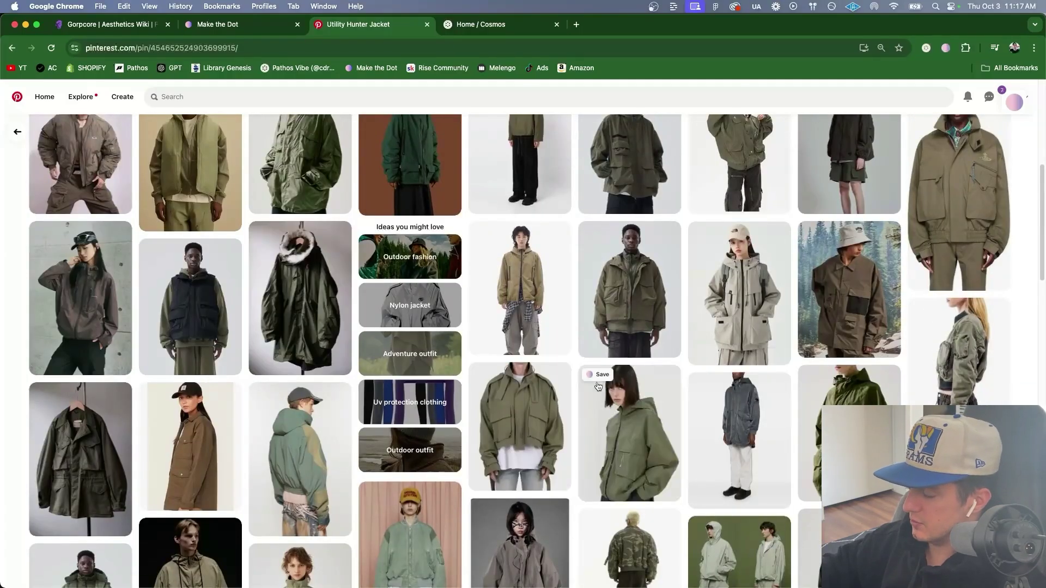
pyautogui.scroll(-5, 627, 381)
# Step: On the Make the Dot board, group the olive sweatshirt and brown utility jacket with the plain-background outfits and the seaside hiker with the landscapes
pyautogui.scroll(-8, 460, 460)
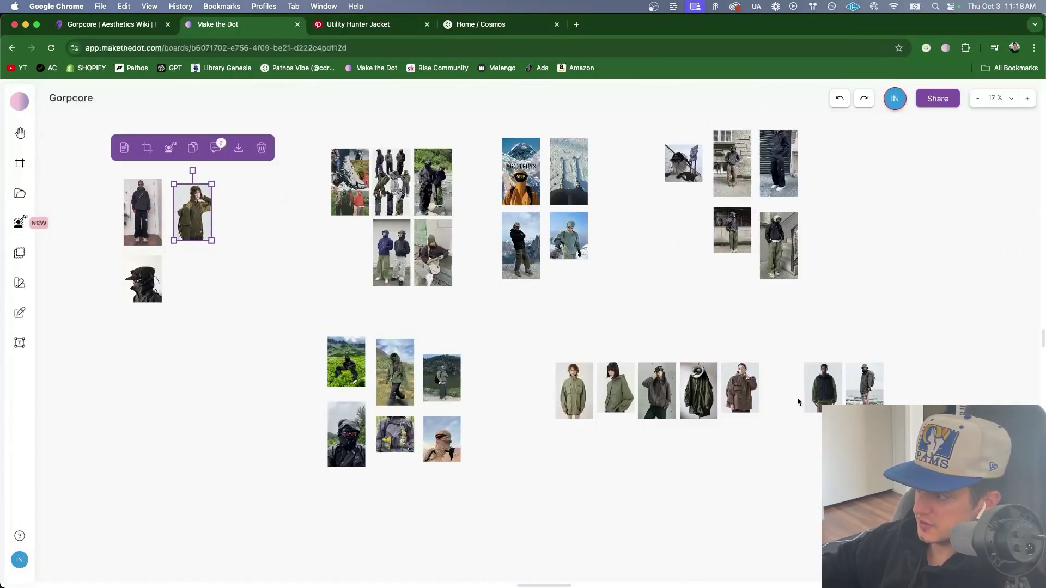
pyautogui.moveTo(741, 402); pyautogui.dragTo(712, 396)
pyautogui.moveTo(870, 402); pyautogui.dragTo(413, 391)
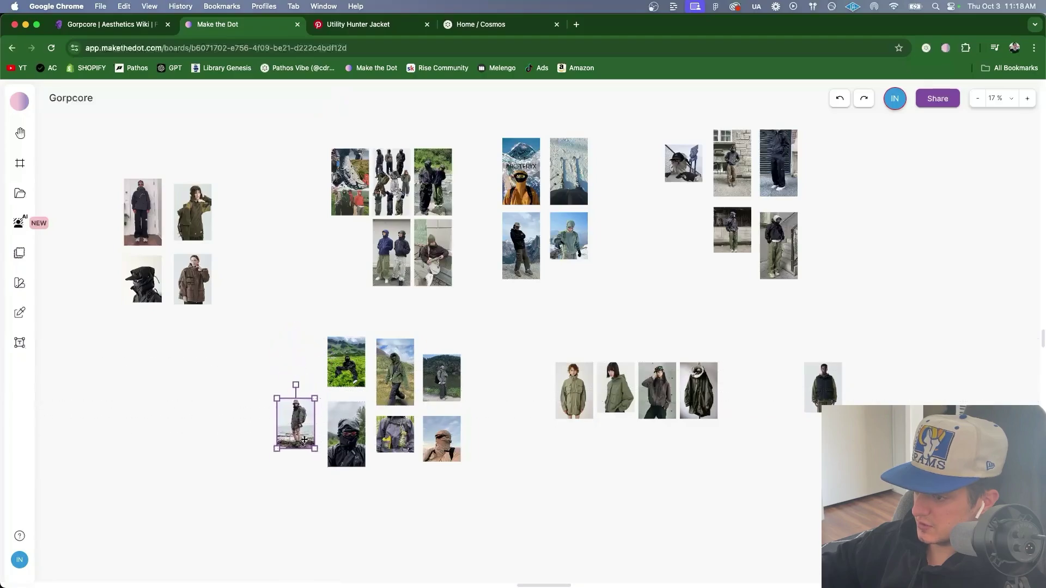
# Step: Enlarge the seaside hiker image and position it between the green landscape group and the plain-background outfits
pyautogui.scroll(10, 283, 461)
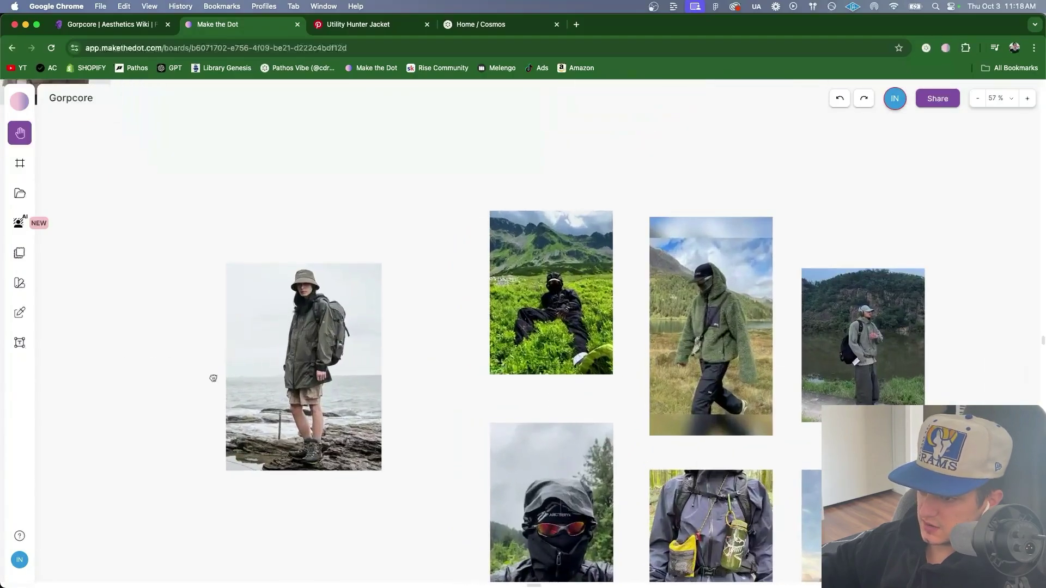
pyautogui.moveTo(494, 500); pyautogui.dragTo(251, 200)
pyautogui.moveTo(494, 495); pyautogui.dragTo(178, 286)
pyautogui.click(509, 396)
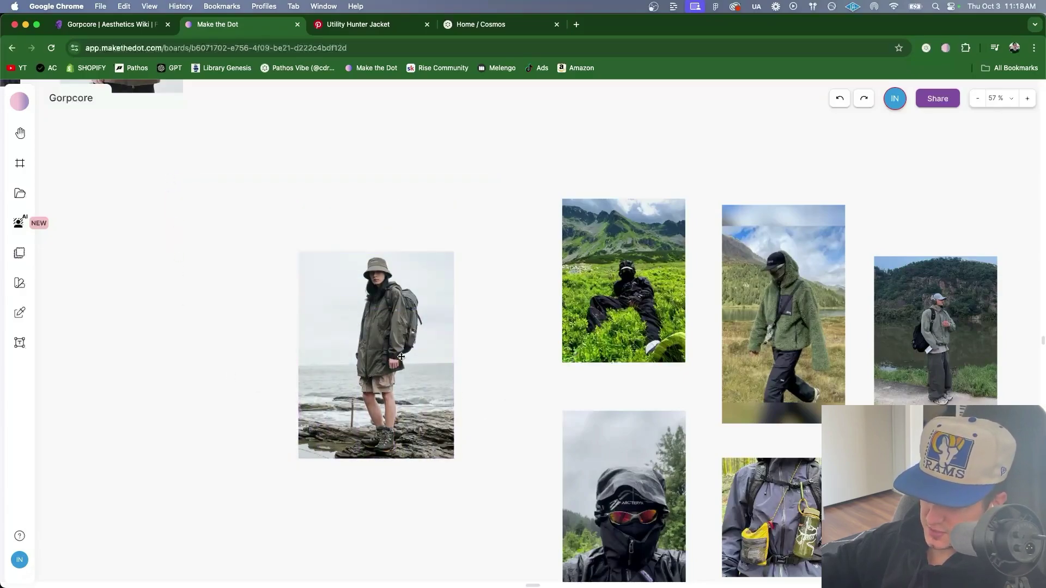
pyautogui.scroll(-3, 221, 361)
pyautogui.scroll(3, 384, 336)
pyautogui.hscroll(4, 384, 336)
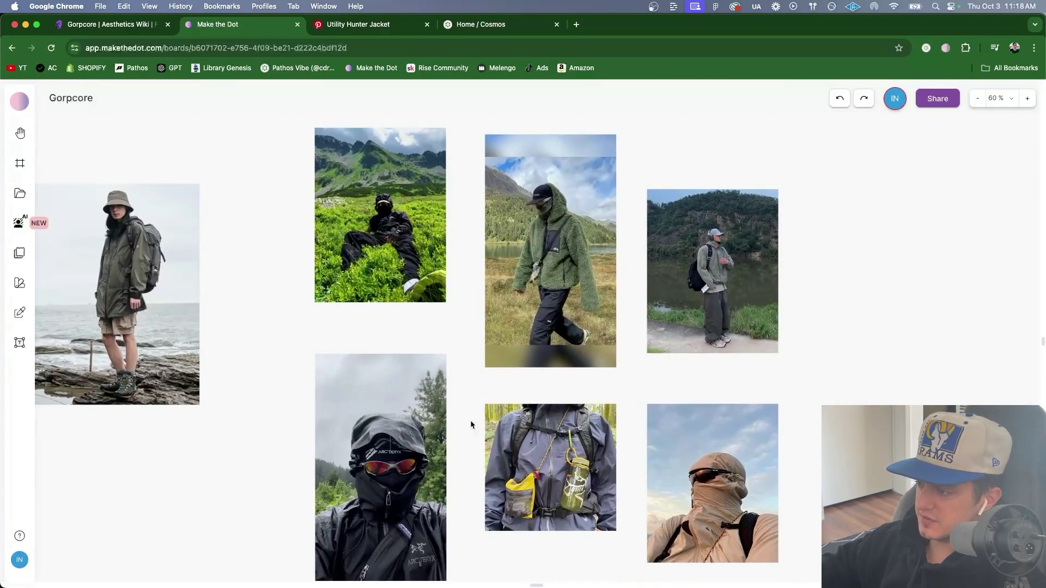
pyautogui.press('space')
pyautogui.moveTo(360, 345); pyautogui.dragTo(484, 390)
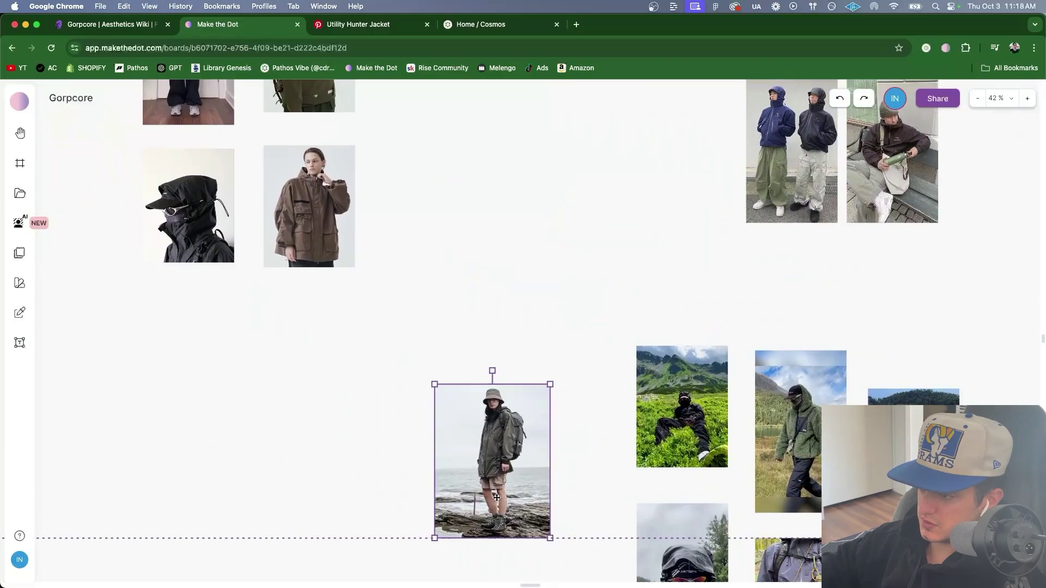
pyautogui.moveTo(495, 500); pyautogui.dragTo(490, 402)
pyautogui.press('space')
pyautogui.moveTo(354, 375); pyautogui.dragTo(402, 412)
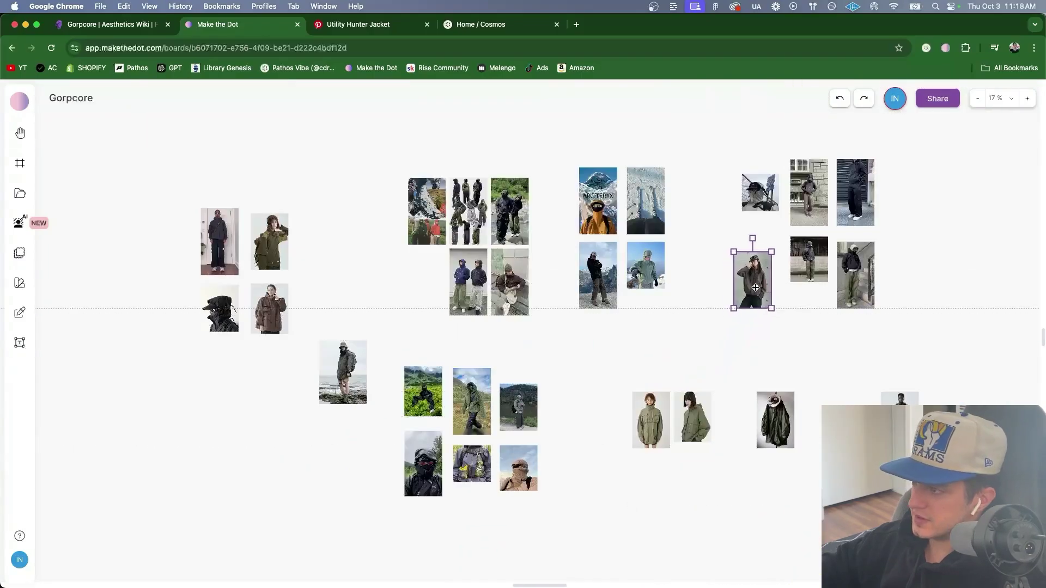
# Step: Add the grey-brown jacket image with the concrete wall to the street outfit group, directly below the masked cap portrait
pyautogui.moveTo(759, 281); pyautogui.dragTo(768, 265)
pyautogui.scroll(3, 768, 265)
pyautogui.scroll(5, 768, 266)
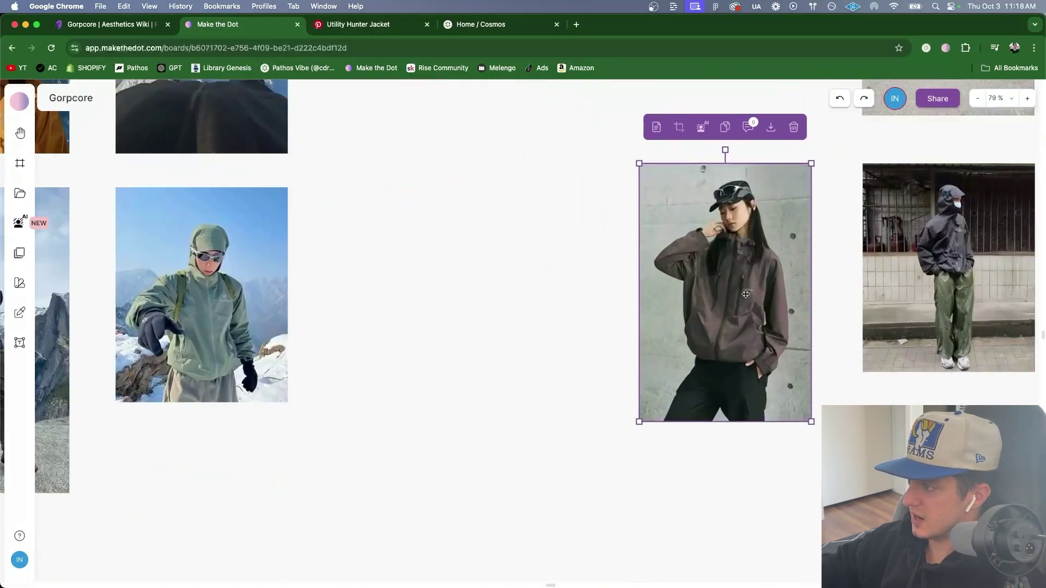
pyautogui.press('space')
pyautogui.moveTo(600, 294); pyautogui.dragTo(563, 308)
pyautogui.scroll(-2, 676, 312)
pyautogui.scroll(-6, 830, 257)
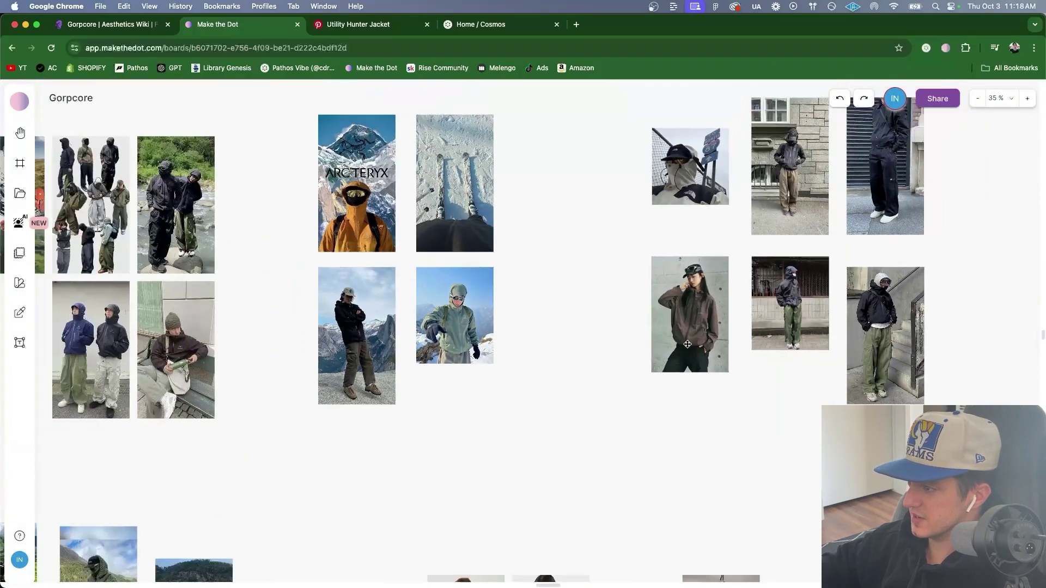
# Step: Select the whole street outfit group and move it above the plain-background outfit group
pyautogui.click(720, 288)
pyautogui.moveTo(721, 287); pyautogui.dragTo(127, 157)
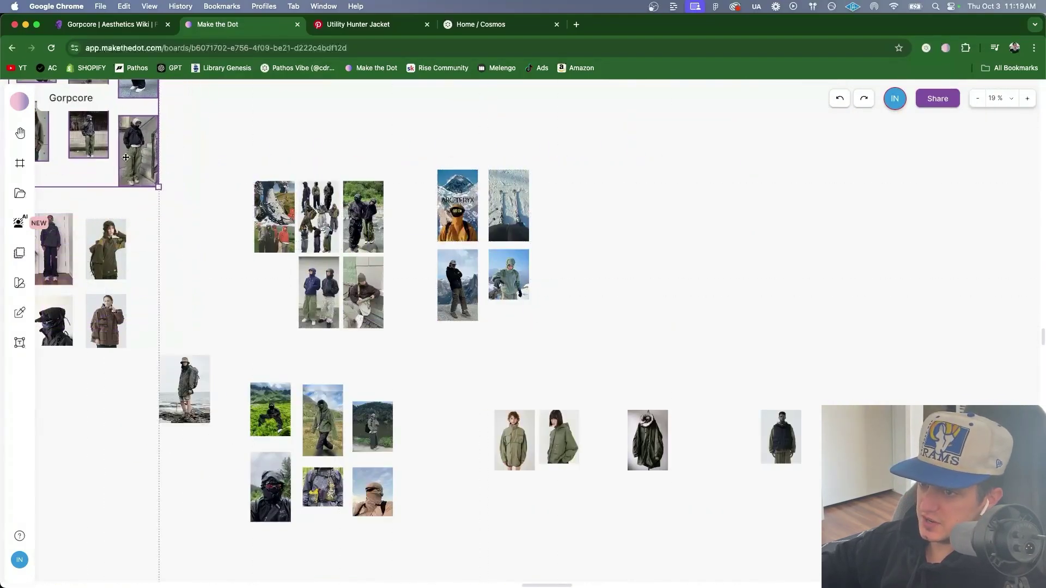
pyautogui.press('space')
pyautogui.moveTo(250, 159); pyautogui.dragTo(411, 152)
# Step: Rearrange the masked cap portrait and grey-brown jacket image on the other side of the street outfits, and shift the group away from its neighbours
pyautogui.moveTo(389, 269); pyautogui.dragTo(375, 290)
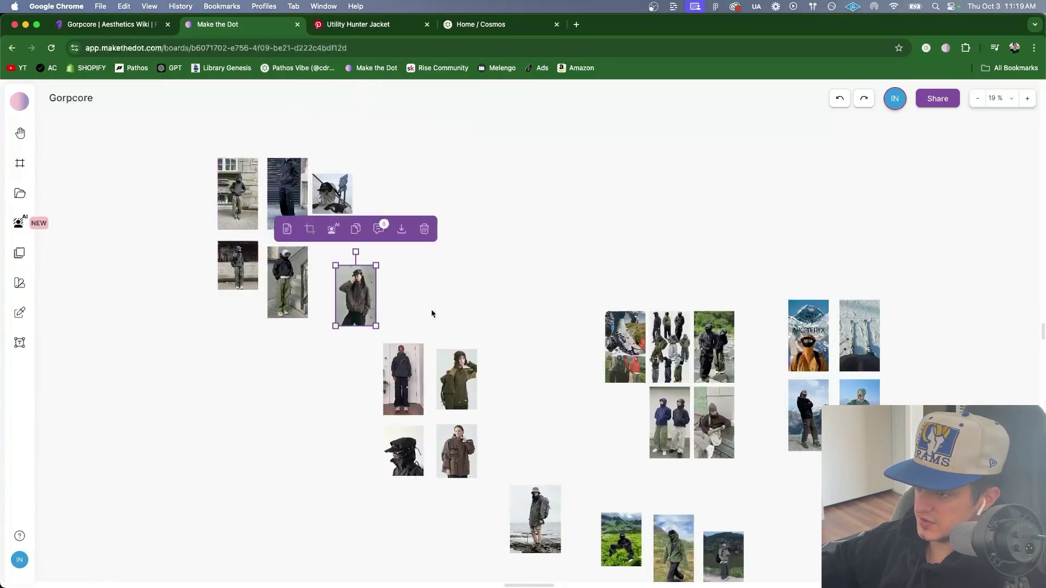
pyautogui.moveTo(422, 318); pyautogui.dragTo(177, 141)
pyautogui.moveTo(231, 217); pyautogui.dragTo(205, 202)
pyautogui.press('space')
pyautogui.moveTo(511, 478); pyautogui.dragTo(480, 399)
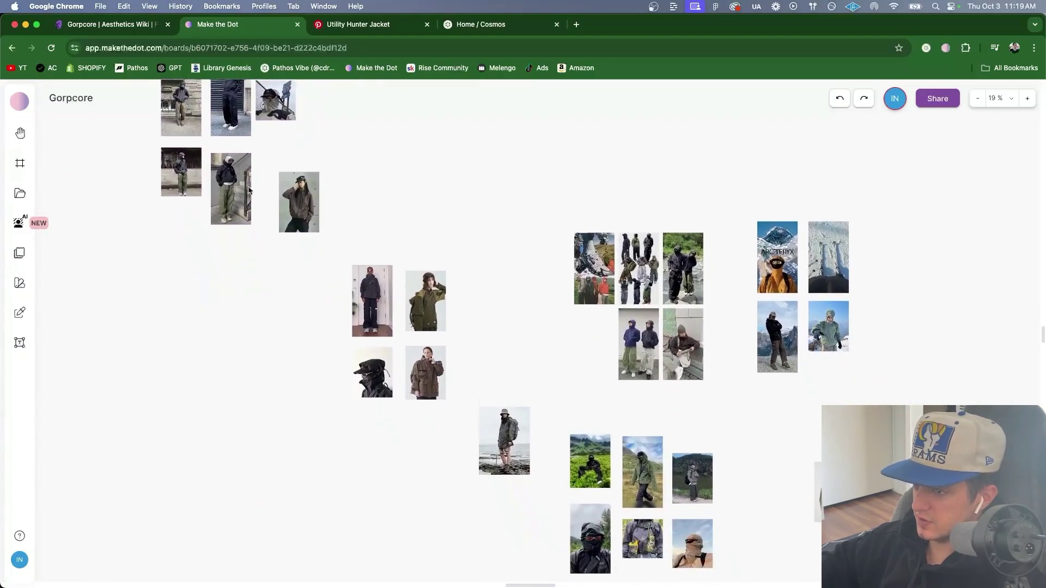
# Step: Place the light olive jacket, green hooded jacket and fur-hooded parka images alongside the indoor black outfit and hooded cap portrait
pyautogui.press('space')
pyautogui.moveTo(338, 253); pyautogui.dragTo(423, 336)
pyautogui.moveTo(339, 414); pyautogui.dragTo(231, 307)
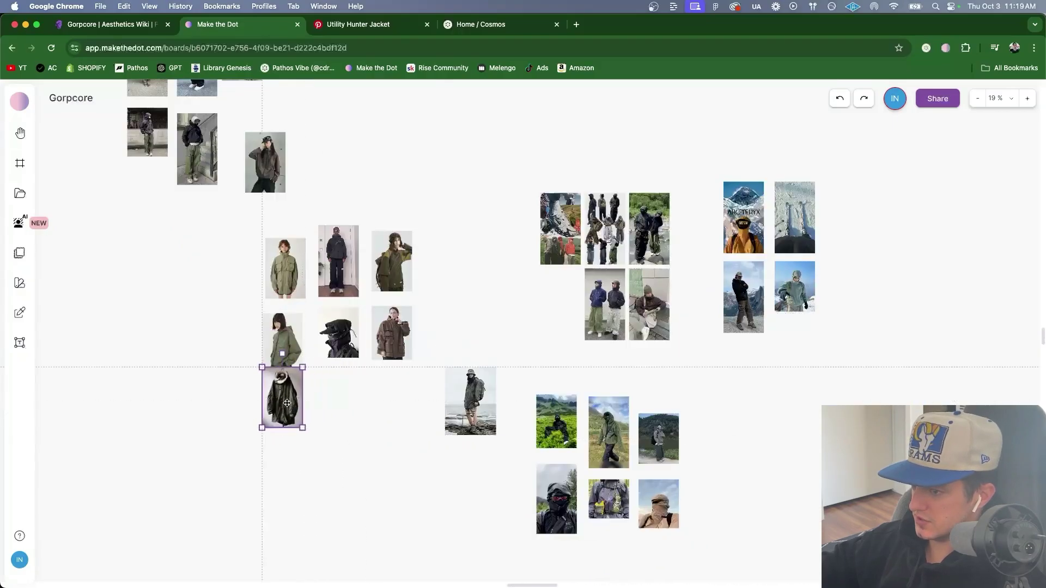
pyautogui.click(409, 502)
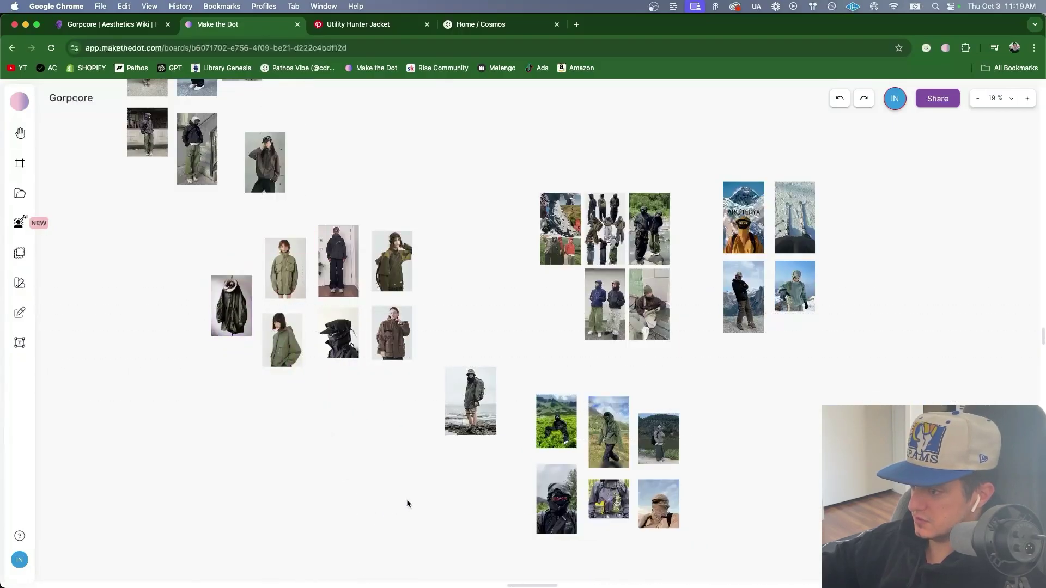
pyautogui.press('space')
pyautogui.moveTo(617, 489); pyautogui.dragTo(498, 421)
pyautogui.press('space')
pyautogui.moveTo(548, 262); pyautogui.dragTo(581, 441)
pyautogui.scroll(3, 581, 440)
pyautogui.moveTo(406, 376); pyautogui.dragTo(616, 404)
pyautogui.scroll(-2, 621, 404)
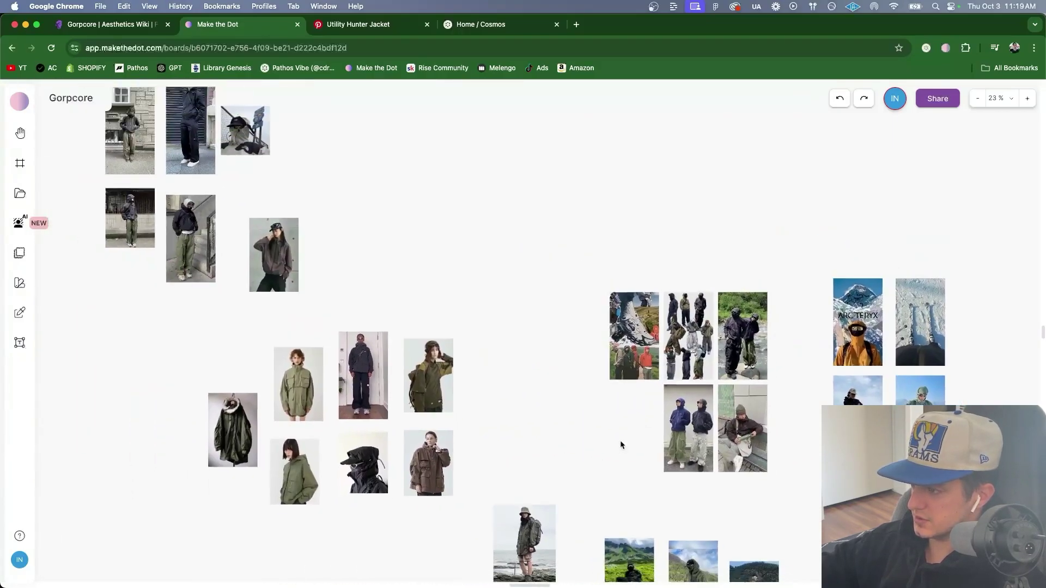
# Step: Move the seated beanie outfit and the two-person blue-and-black jacket outfit into the street outfit group beside the grey-brown jacket image
pyautogui.press('space')
pyautogui.moveTo(482, 446); pyautogui.dragTo(595, 474)
pyautogui.moveTo(496, 226); pyautogui.dragTo(440, 202)
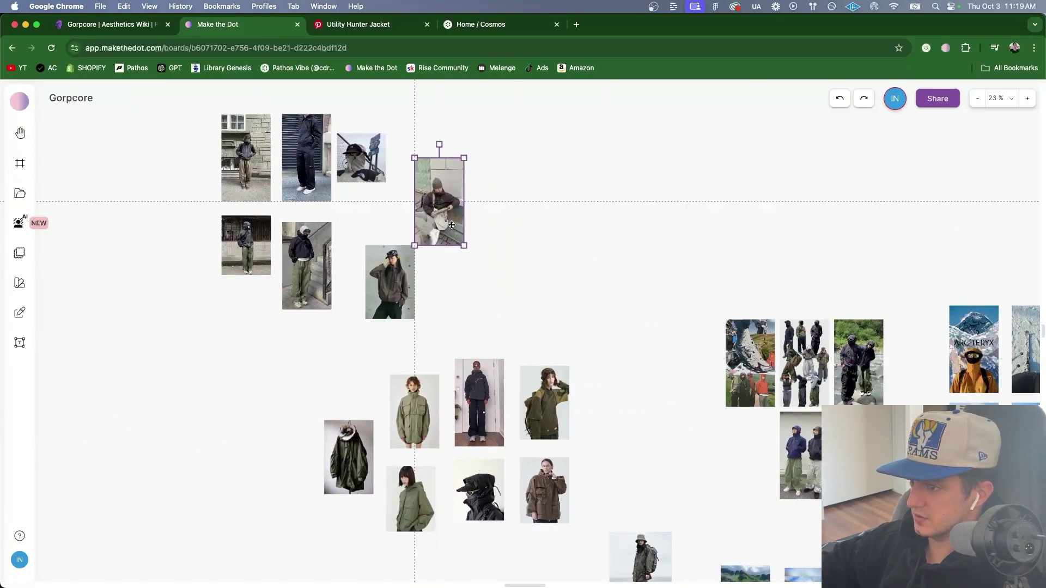
pyautogui.moveTo(404, 252); pyautogui.dragTo(393, 261)
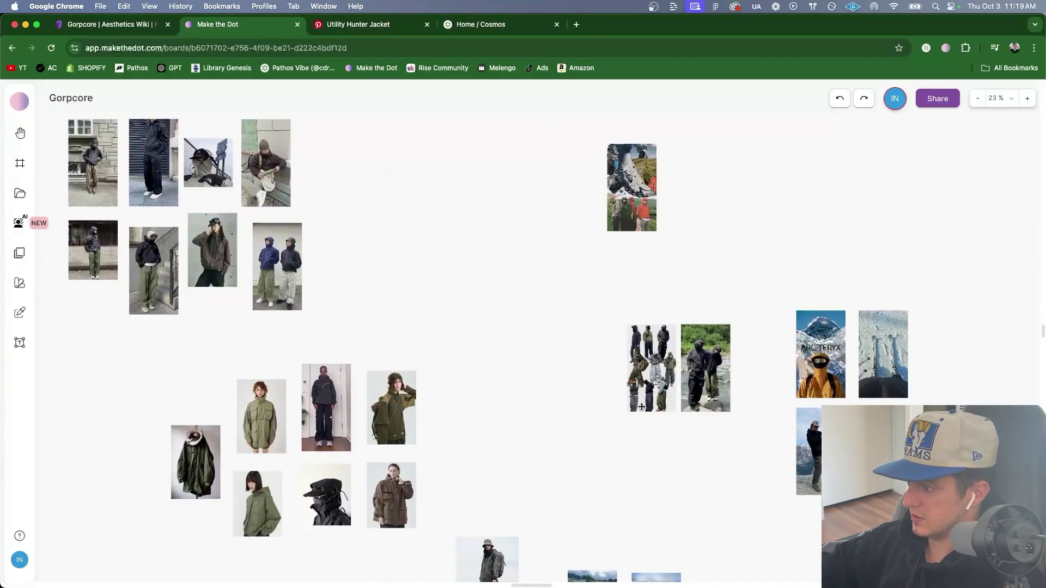
# Step: Move the multi-figure outfit collage up beside the hiking shoe collage and bring the mountain outfit images closer to the other groups
pyautogui.moveTo(642, 407); pyautogui.dragTo(577, 228)
pyautogui.scroll(3, 666, 213)
pyautogui.press('space')
pyautogui.moveTo(723, 192); pyautogui.dragTo(769, 264)
pyautogui.click(682, 248)
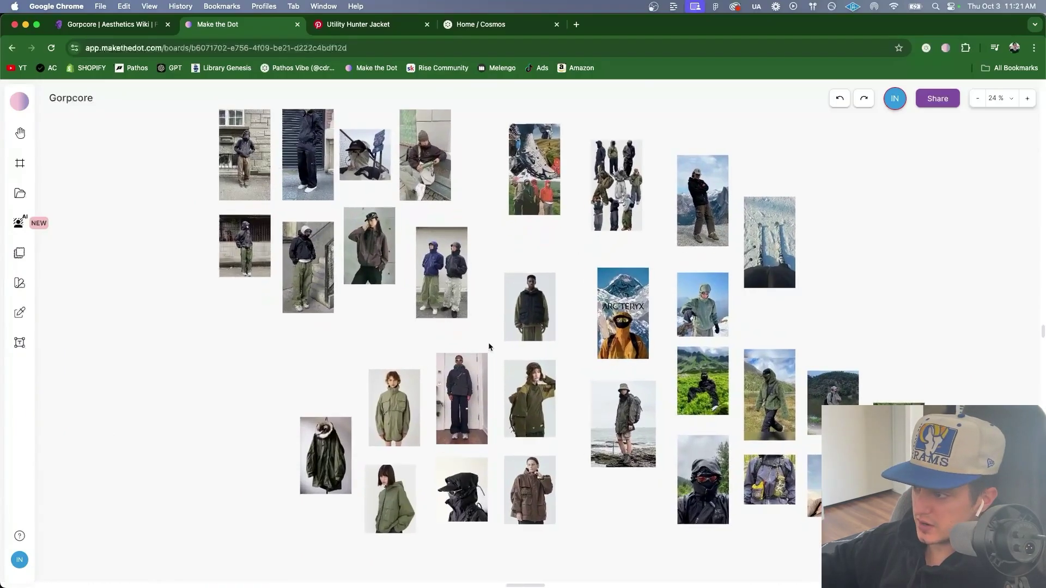
pyautogui.press('space')
pyautogui.moveTo(512, 344); pyautogui.dragTo(494, 355)
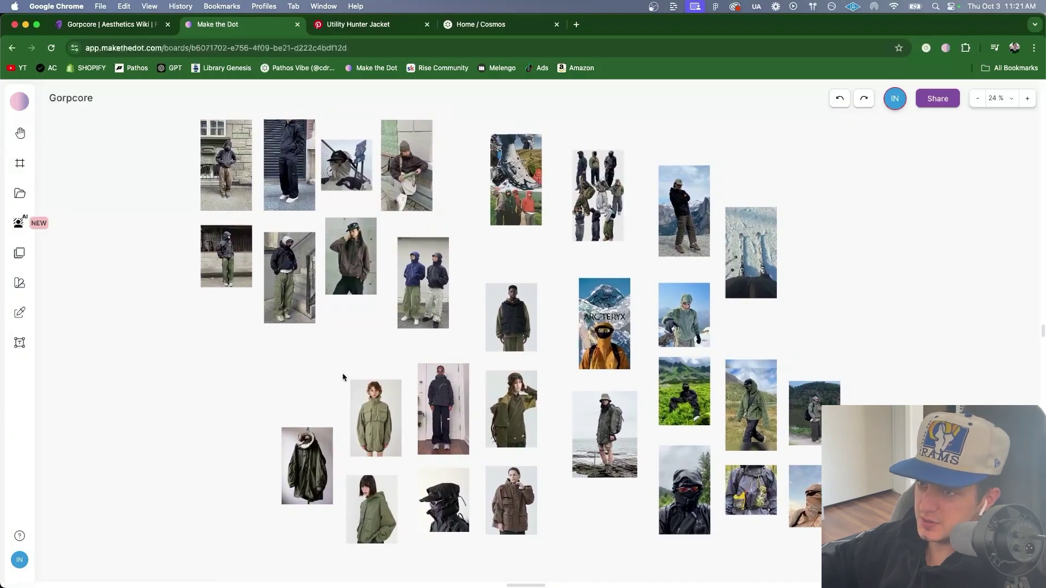
# Step: Switch to the Gorpcore wiki page and review its list of fashion brands from Arc'teryx to klattermusen
pyautogui.press('super+1')
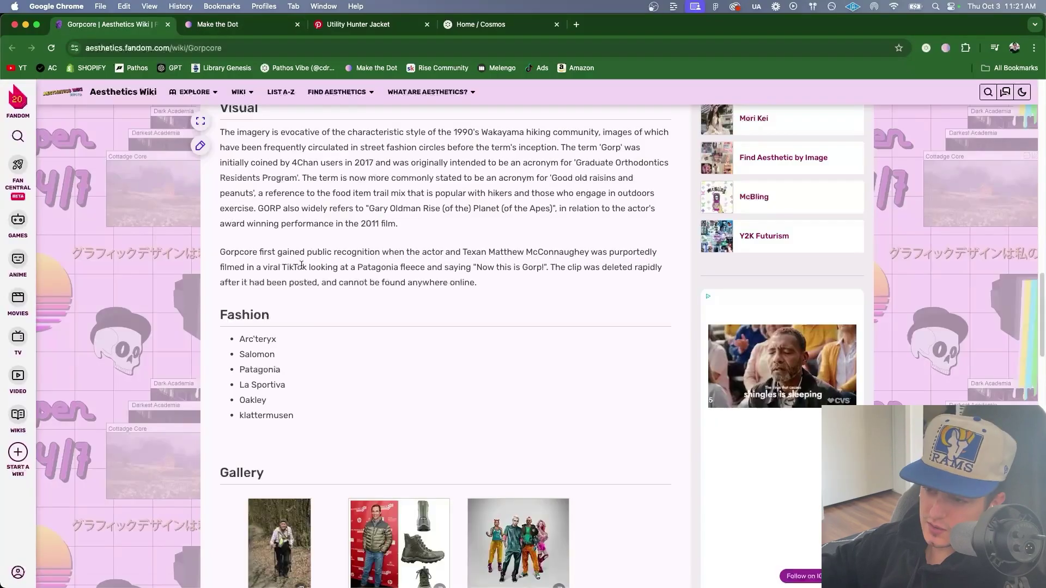
pyautogui.scroll(-1, 436, 327)
pyautogui.moveTo(321, 398); pyautogui.dragTo(227, 319)
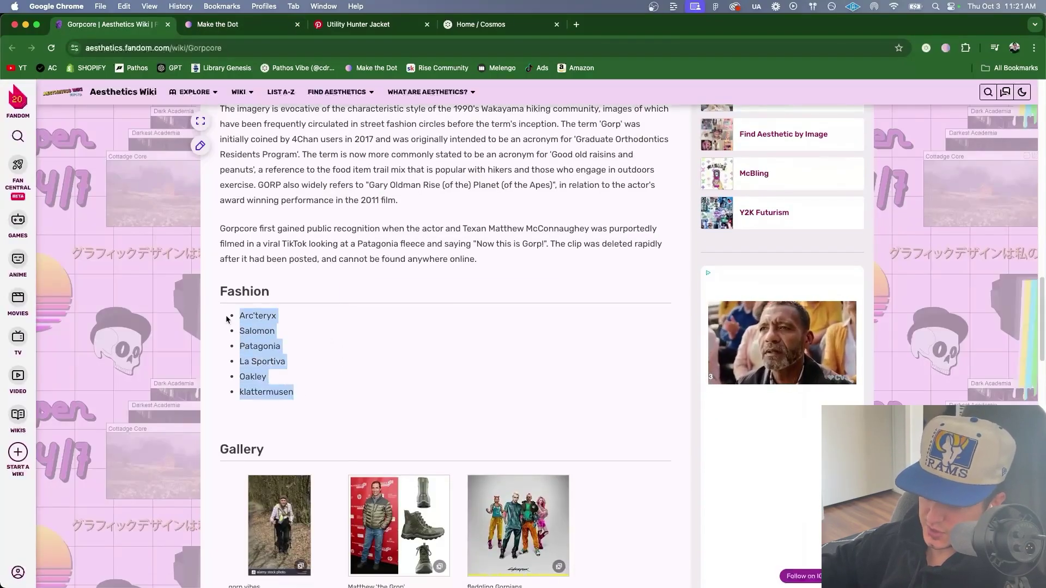
pyautogui.click(394, 347)
# Step: Find the Arc'teryx brand profile on Pinterest and open its Spring 2019 Lookbook board
pyautogui.click(192, 98)
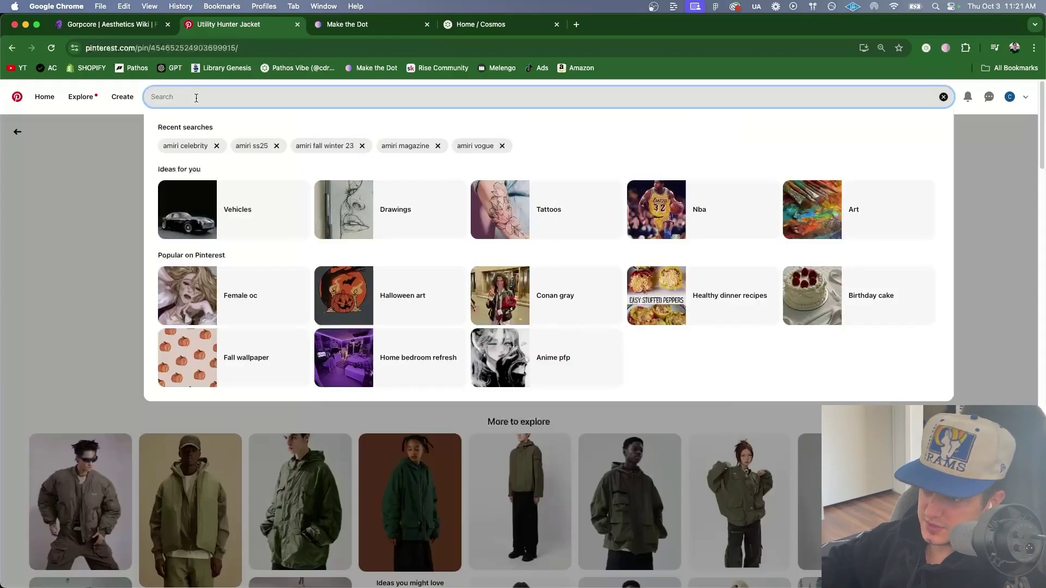
pyautogui.write('arcter')
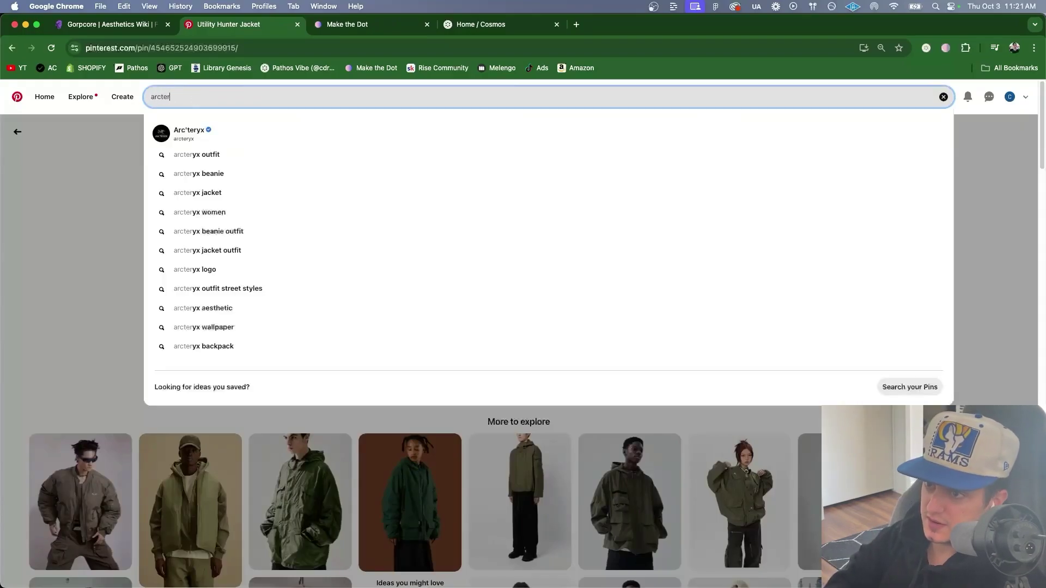
pyautogui.click(196, 134)
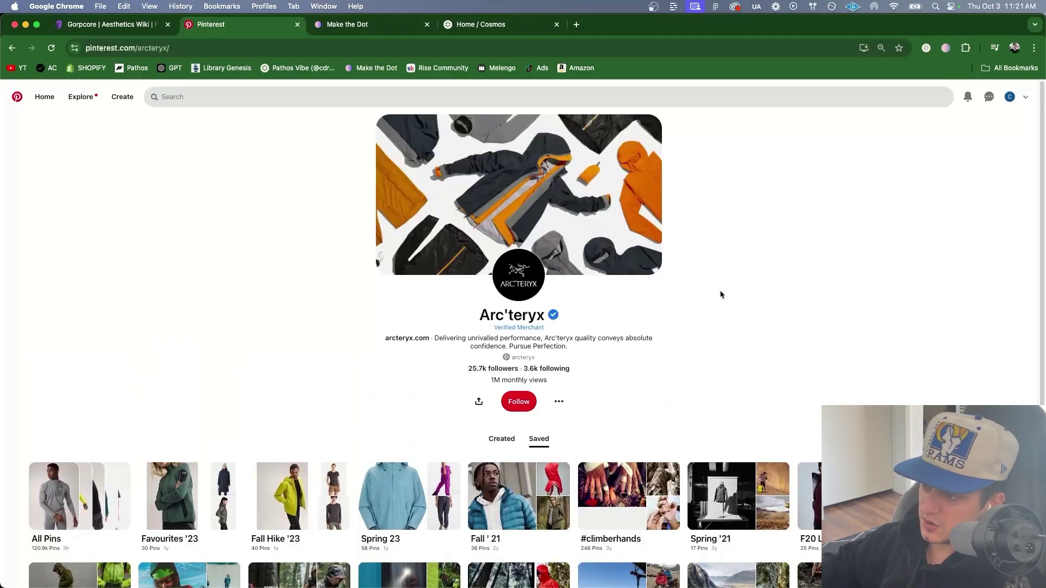
pyautogui.scroll(-5, 224, 311)
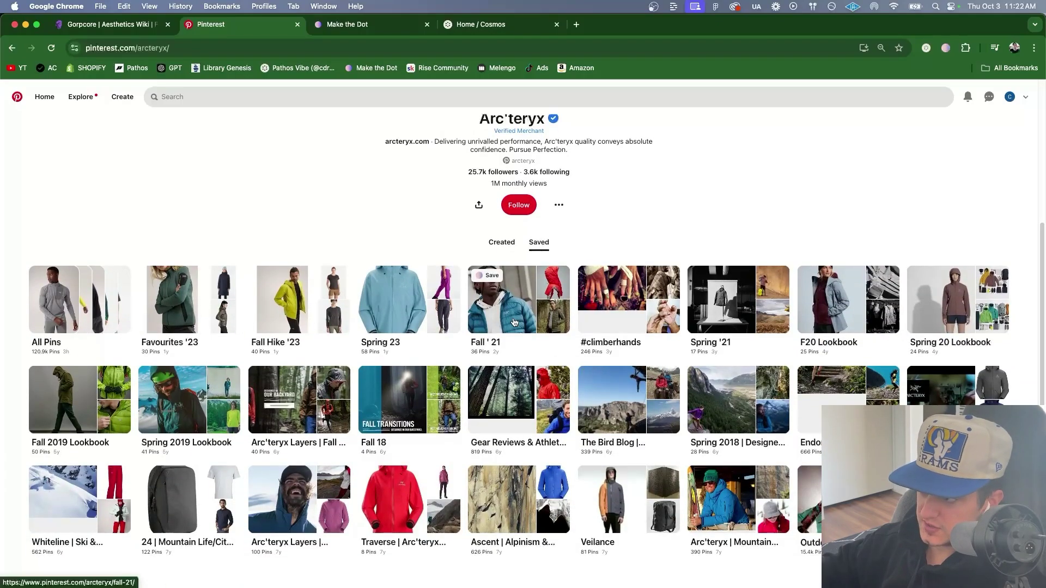
pyautogui.click(189, 401)
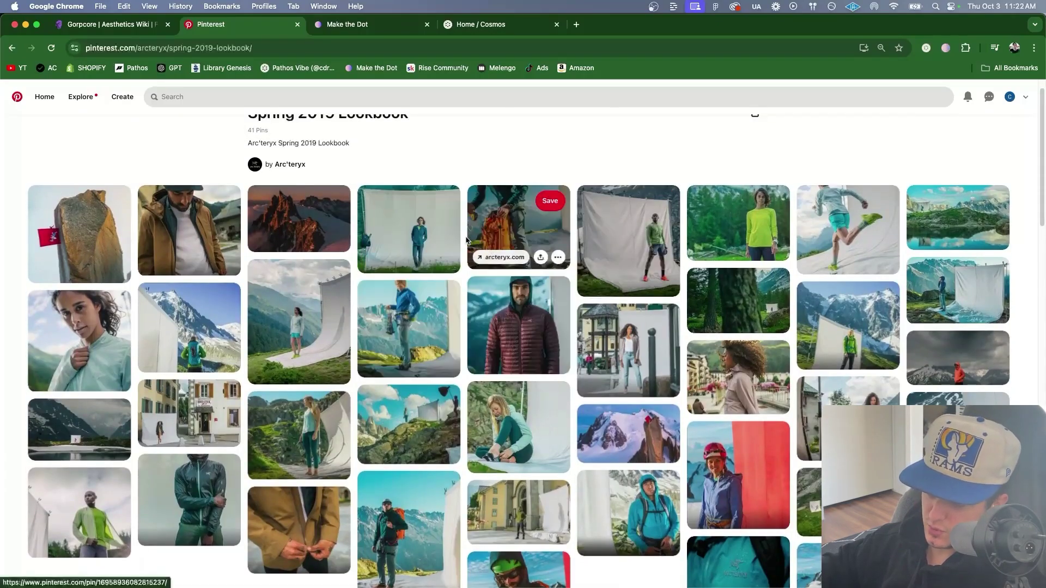
# Step: Save three lookbook photos of models on white backdrops in green mountain scenery, and collapse the list of selected images
pyautogui.click(271, 269)
pyautogui.click(381, 194)
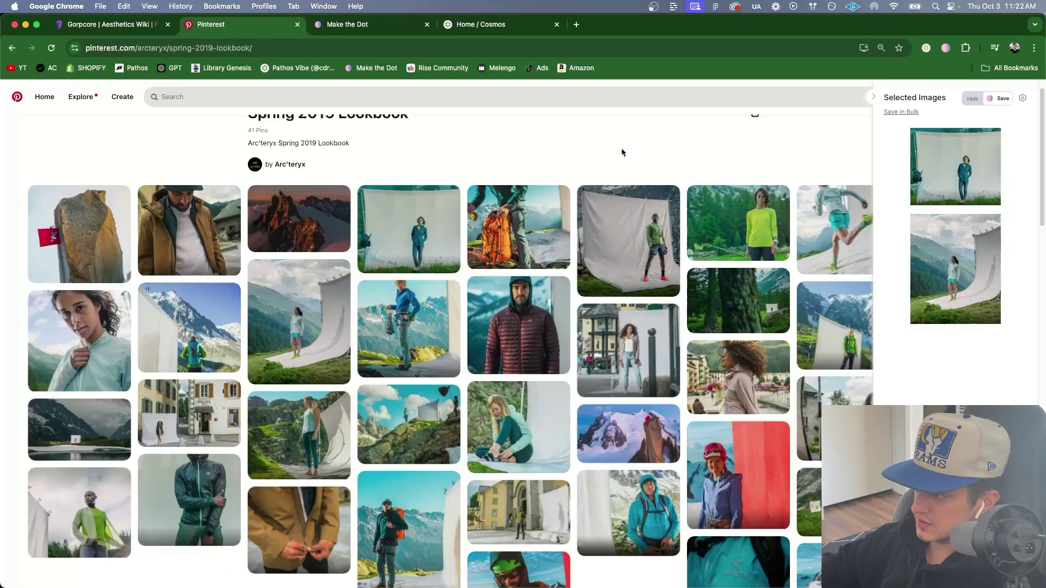
pyautogui.click(597, 195)
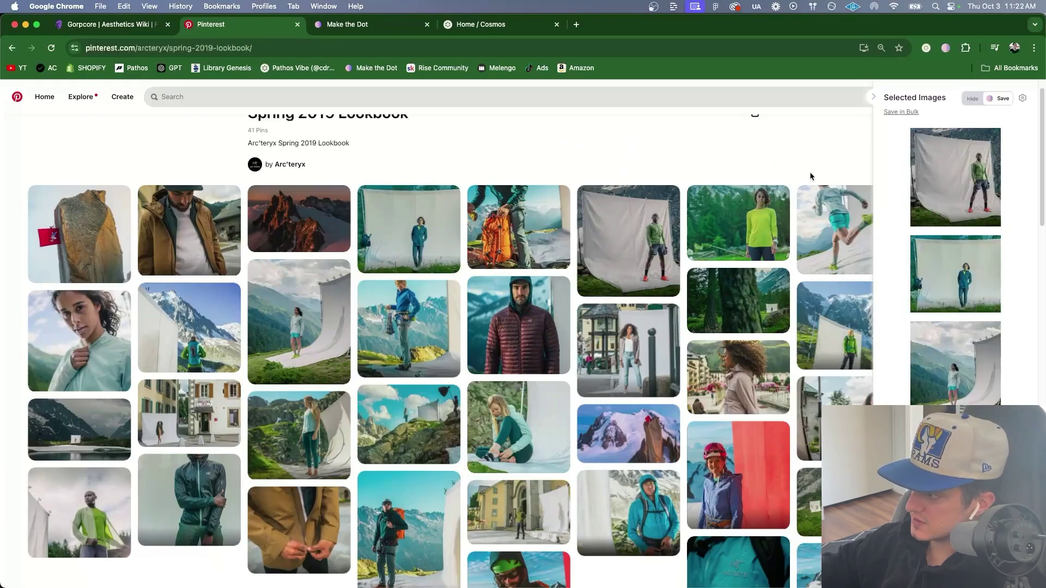
pyautogui.click(874, 97)
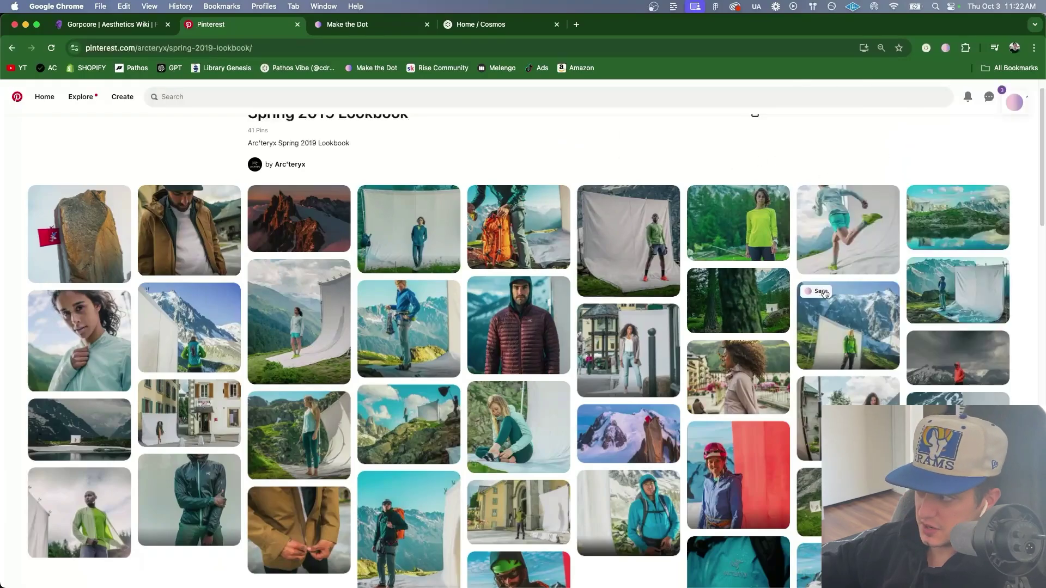
# Step: Search Pinterest for "arcteryx outfit" and save the street photo with the navy jacket and light green trousers
pyautogui.click(228, 96)
pyautogui.write('arcter')
pyautogui.click(229, 157)
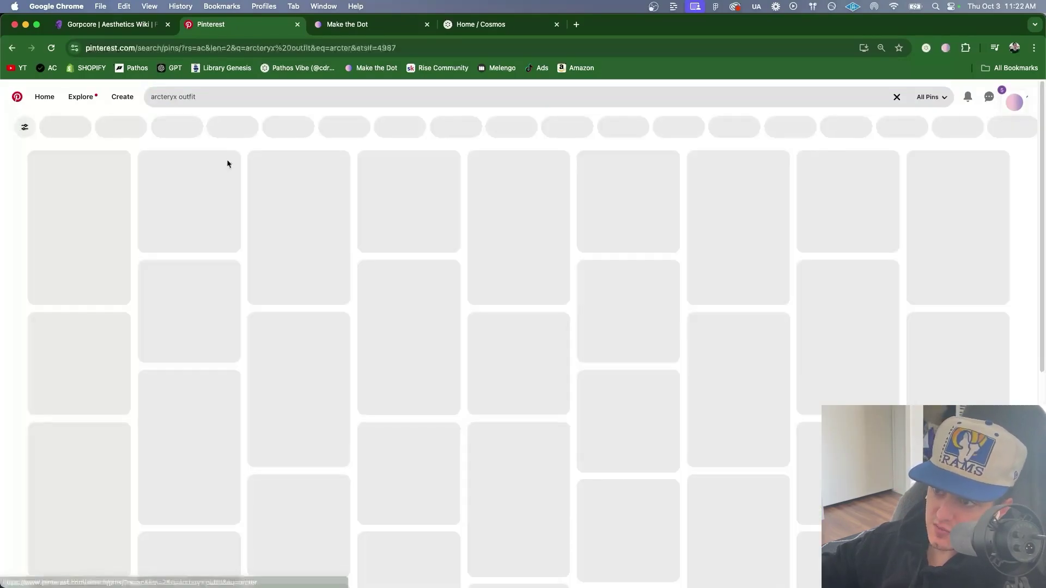
pyautogui.scroll(-2, 595, 276)
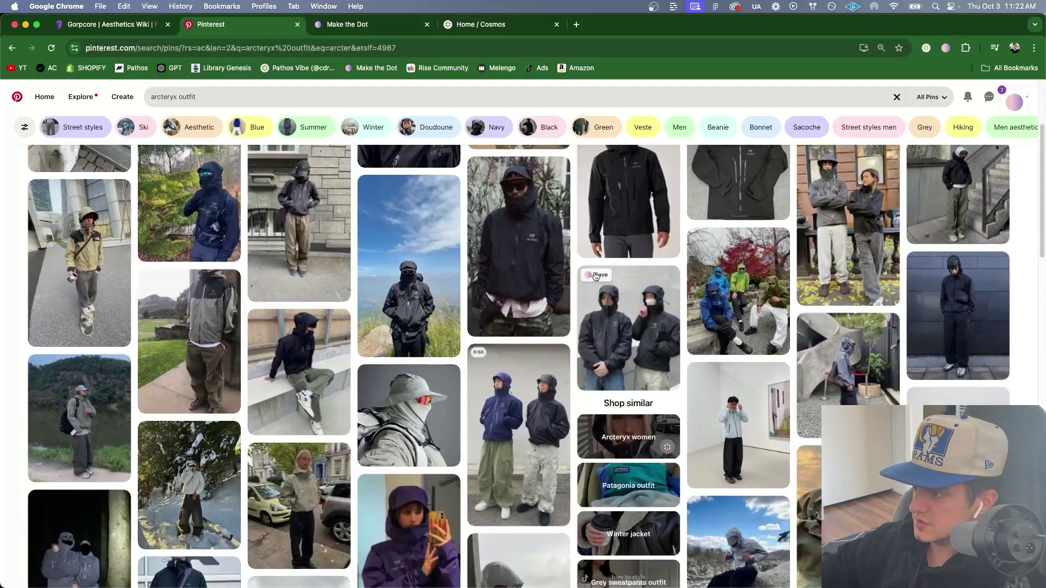
pyautogui.scroll(-7, 609, 290)
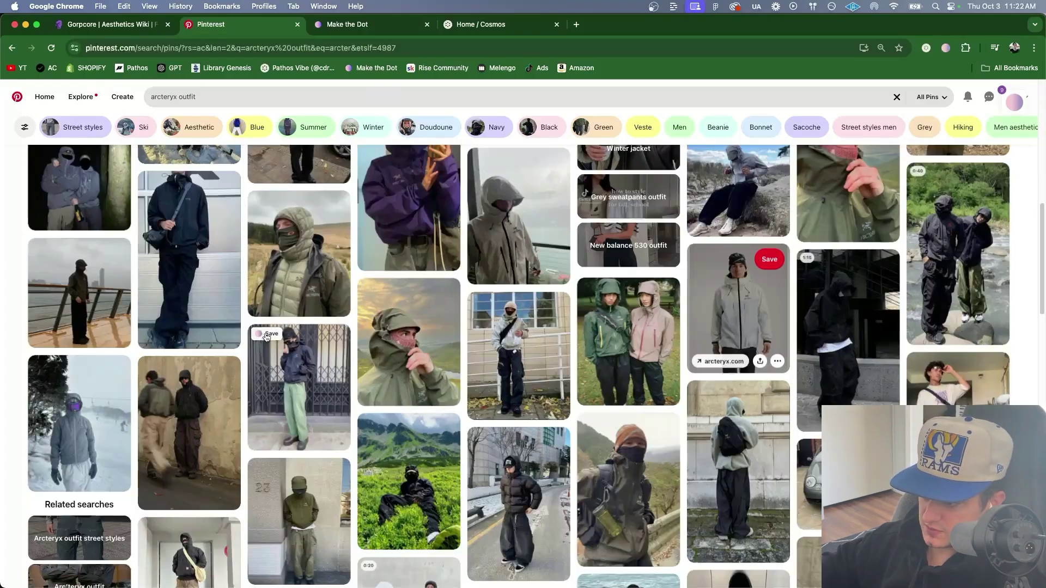
pyautogui.click(267, 334)
pyautogui.click(997, 98)
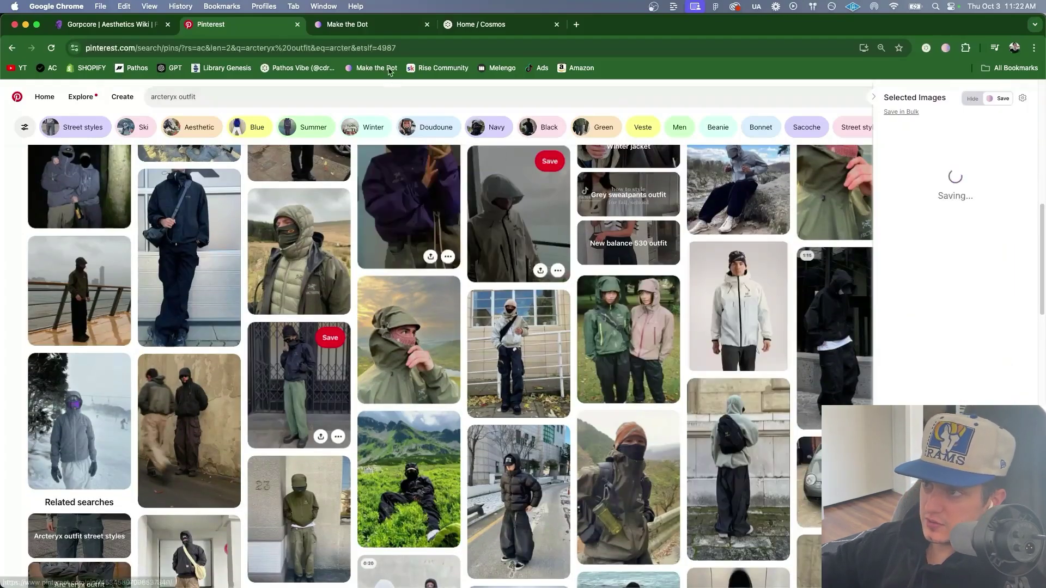
# Step: Switch to the Make the Dot board, bring the newly saved Arc'teryx images over, and sort them into the street, outdoor and white-backdrop groups
pyautogui.click(347, 24)
pyautogui.moveTo(327, 418); pyautogui.dragTo(615, 281)
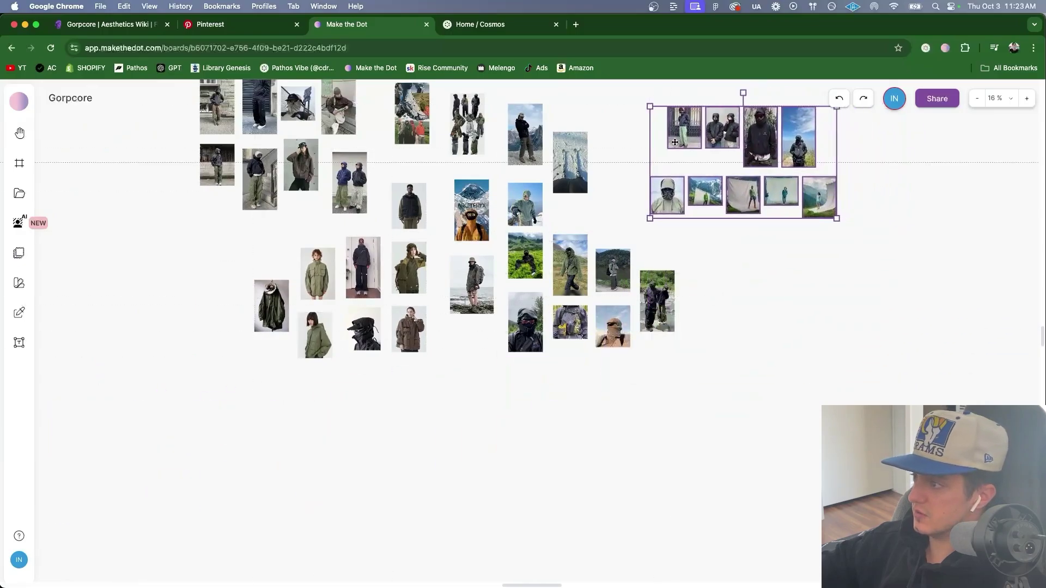
pyautogui.press('space')
pyautogui.scroll(5, 613, 283)
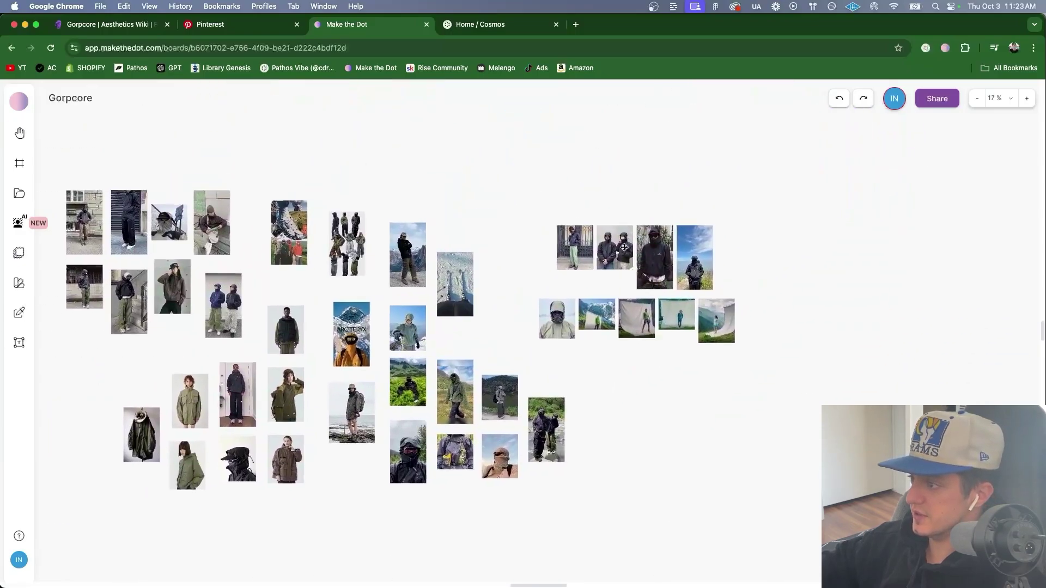
pyautogui.moveTo(507, 170); pyautogui.dragTo(774, 354)
pyautogui.moveTo(671, 252); pyautogui.dragTo(614, 251)
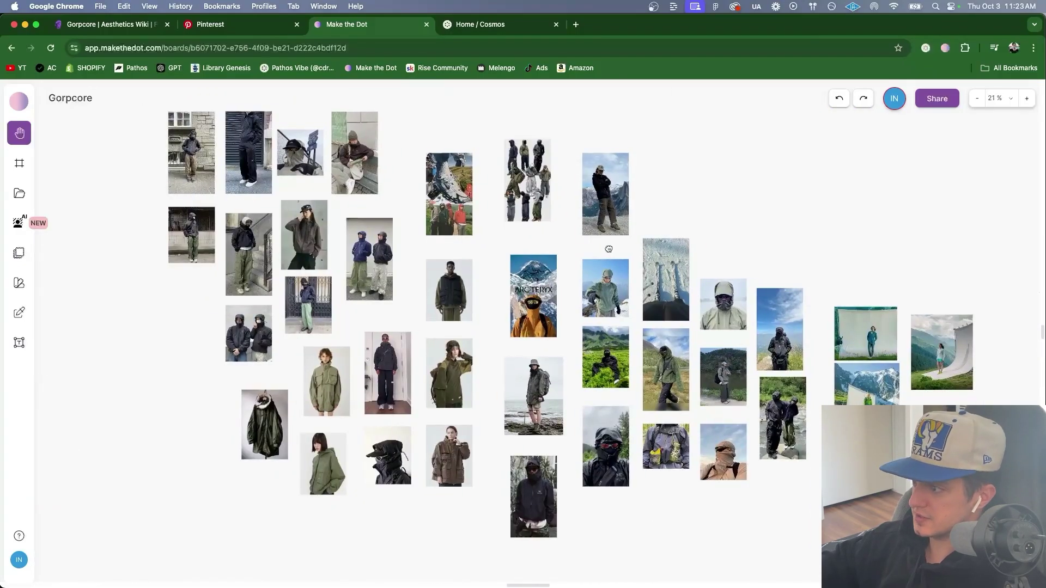
pyautogui.scroll(-1, 421, 266)
pyautogui.scroll(-1, 420, 266)
pyautogui.press('space')
pyautogui.moveTo(192, 252); pyautogui.dragTo(204, 268)
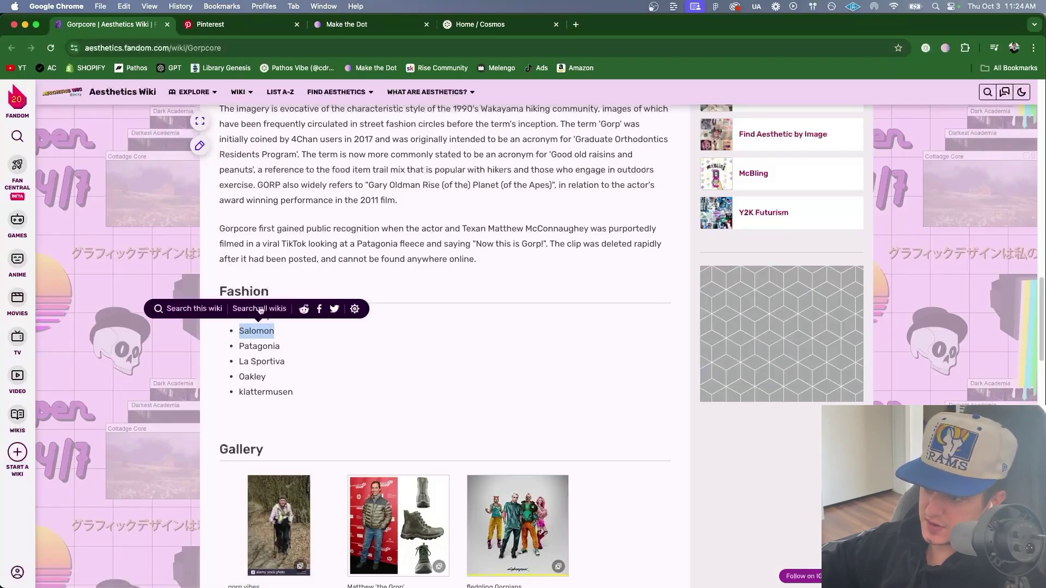
# Step: Switch to Pinterest and search for "Salomon", the second brand in the wiki's fashion list
pyautogui.click(240, 24)
pyautogui.click(193, 97)
pyautogui.write('Salomon')
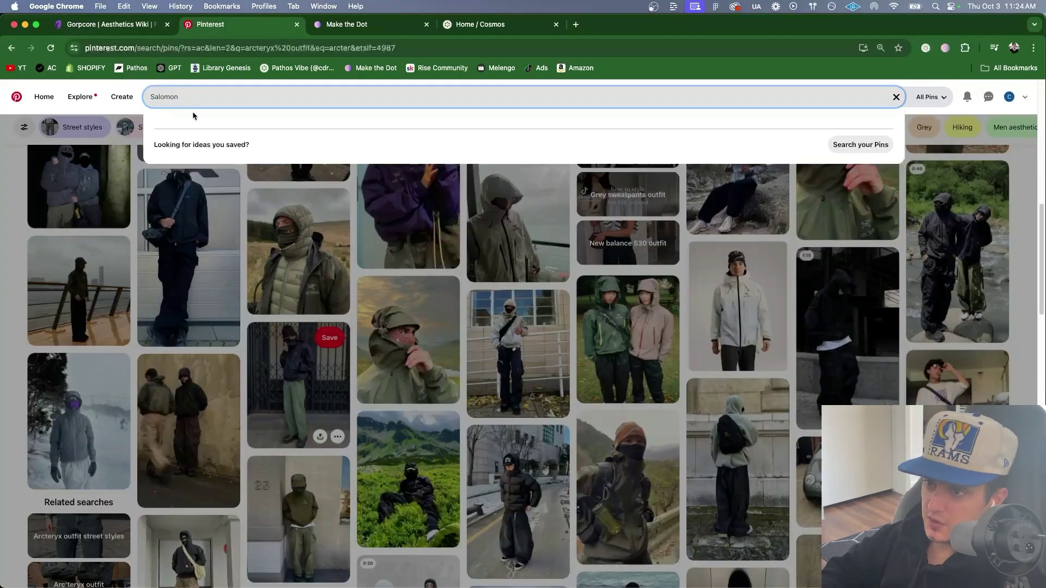
pyautogui.press('Return')
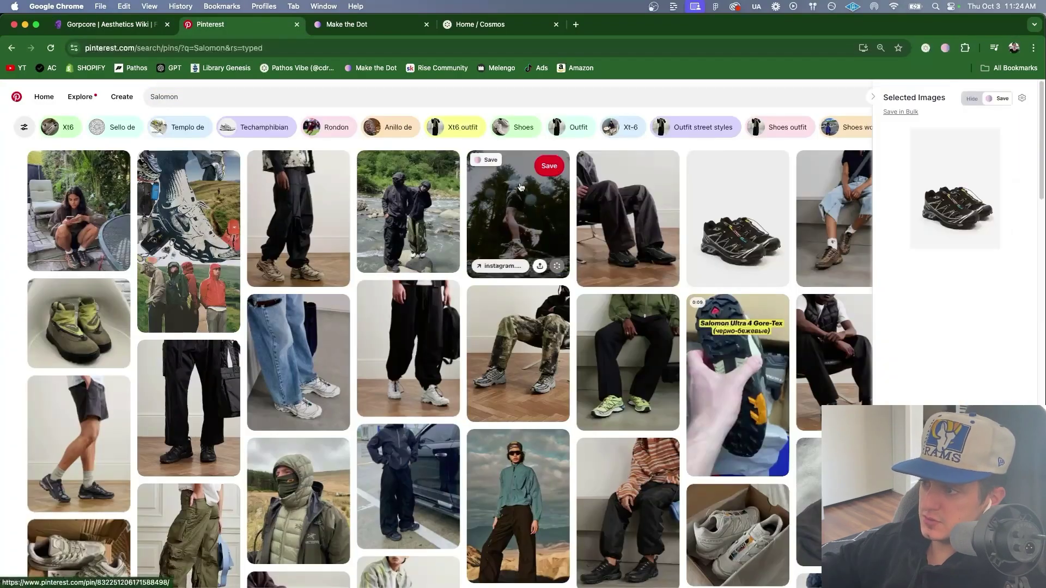
# Step: Save the dark outdoor photo of a hiker's legs and the blue skis, and switch to the Make the Dot board to place them
pyautogui.click(480, 163)
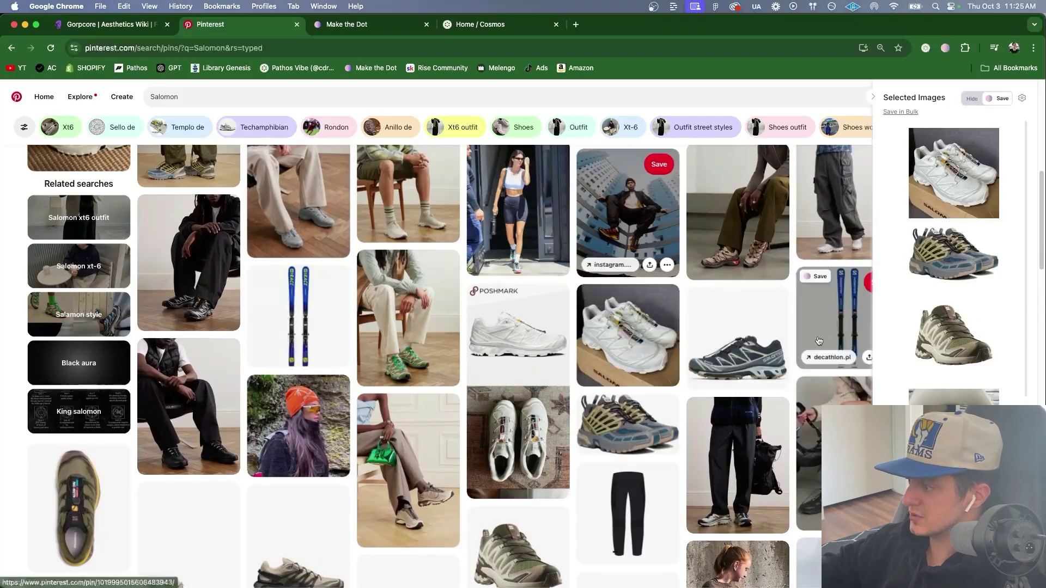
pyautogui.click(815, 277)
pyautogui.press('super+3')
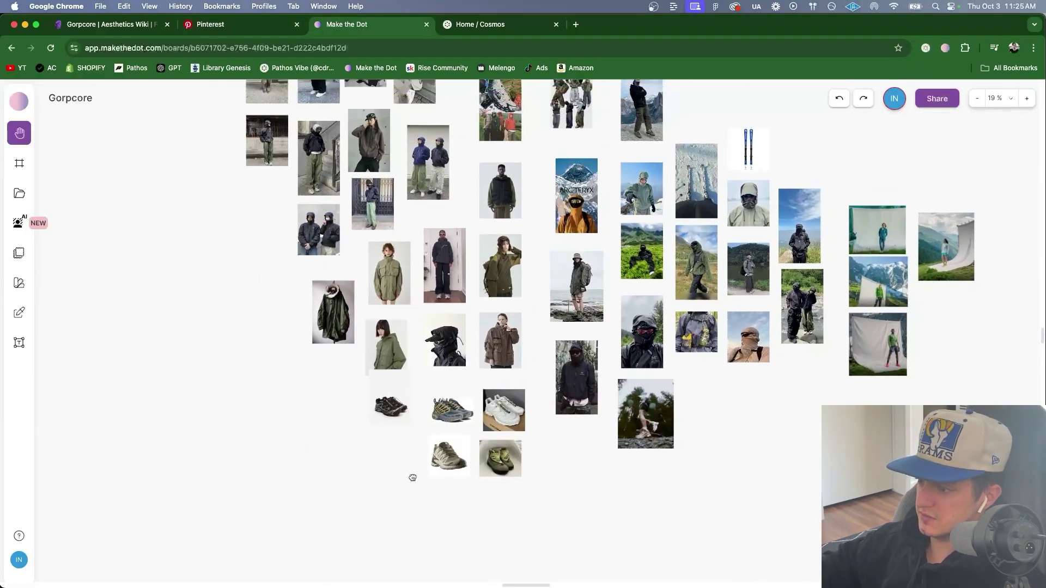
# Step: Take the brand name Patagonia from the wiki's fashion list and search Pinterest for it
pyautogui.press('super+1')
pyautogui.doubleClick(259, 347)
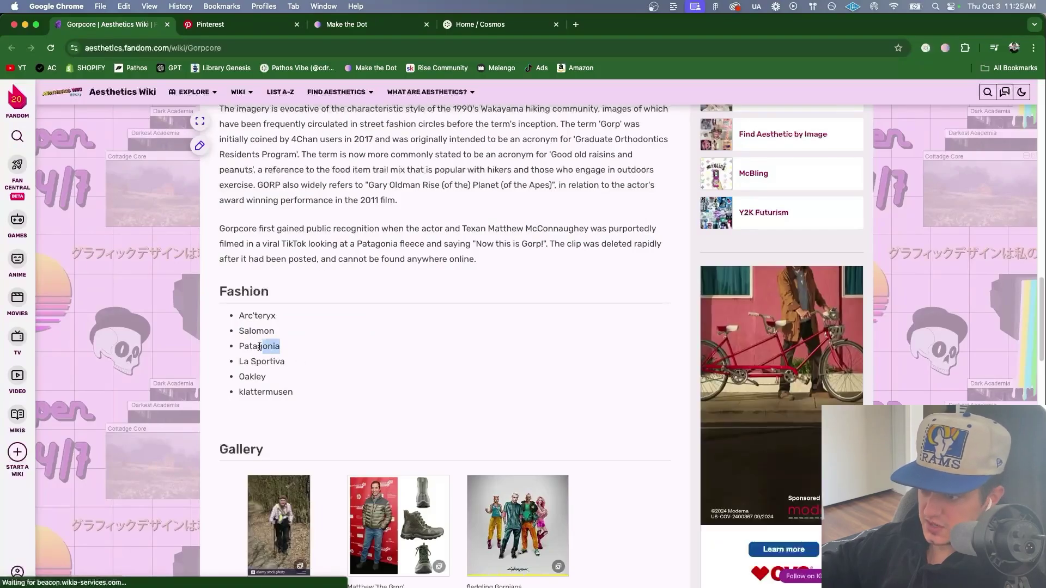
pyautogui.press('super+2')
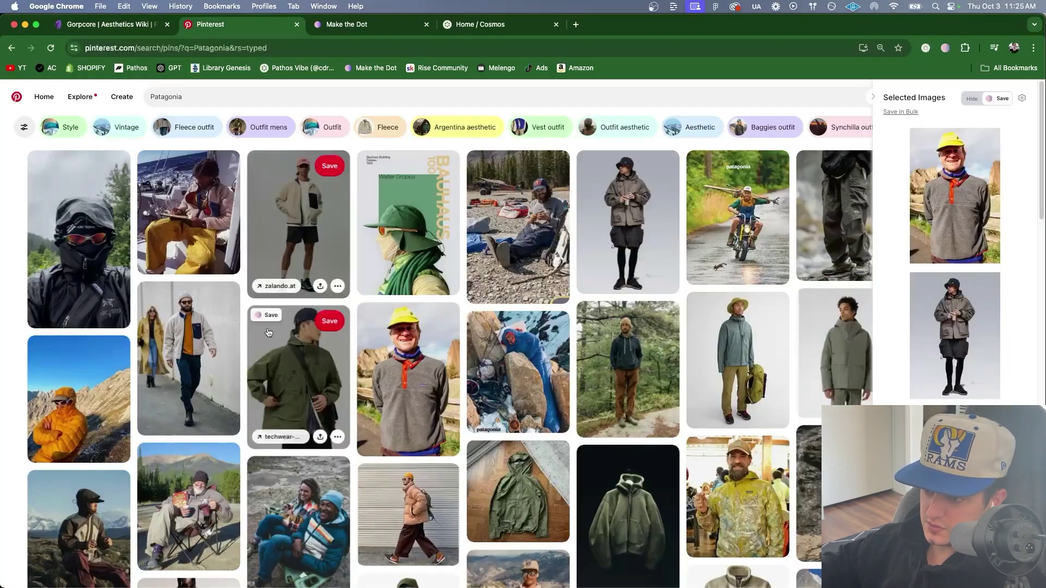
# Step: Save the green hooded fleece on black and the two-tone green hooded jacket, and switch to the Make the Dot board to place the Patagonia images
pyautogui.scroll(-3, 653, 392)
pyautogui.click(595, 303)
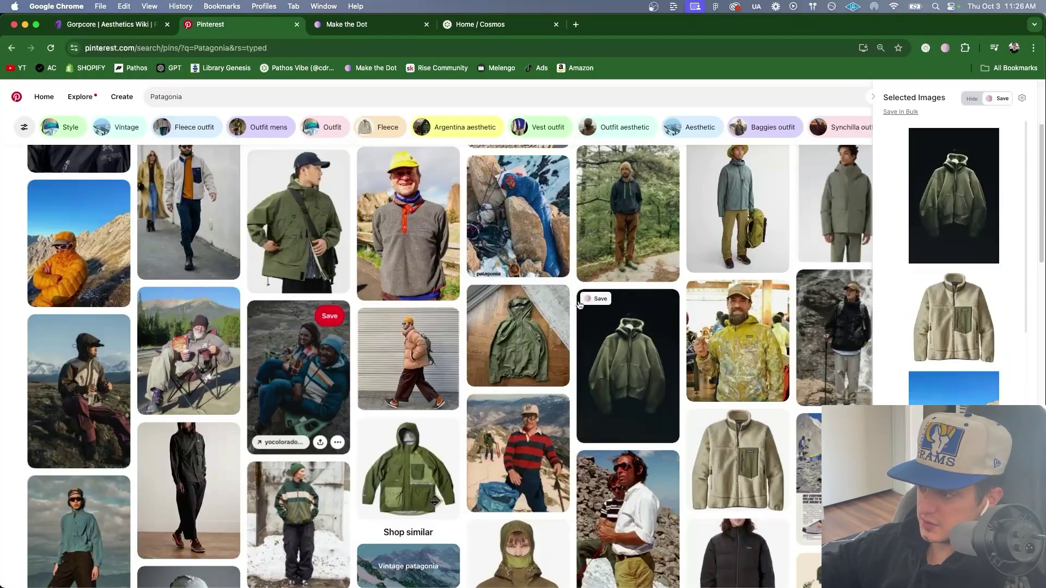
pyautogui.click(404, 463)
pyautogui.scroll(-8, 403, 463)
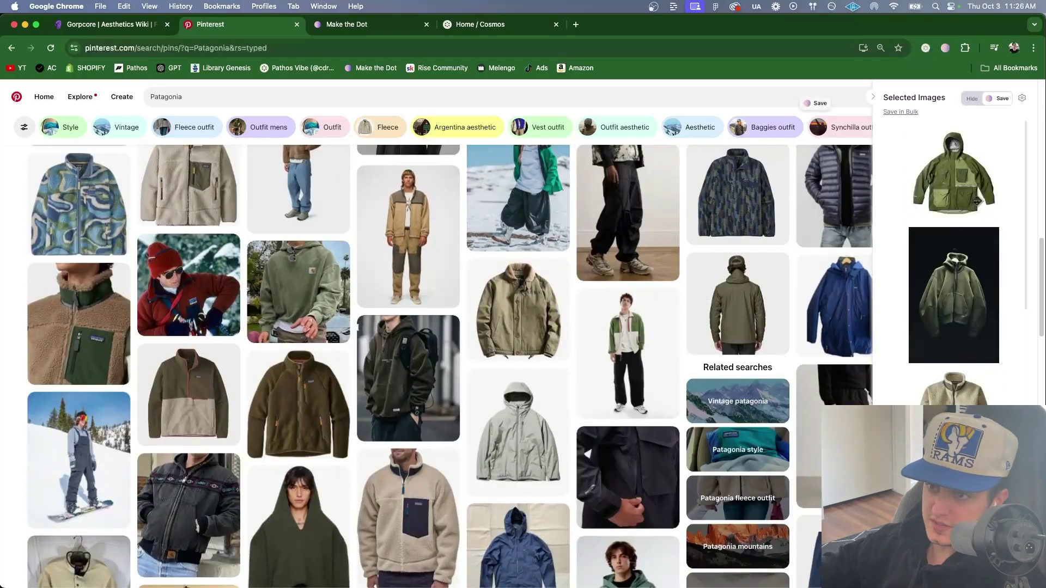
pyautogui.click(954, 562)
pyautogui.click(361, 24)
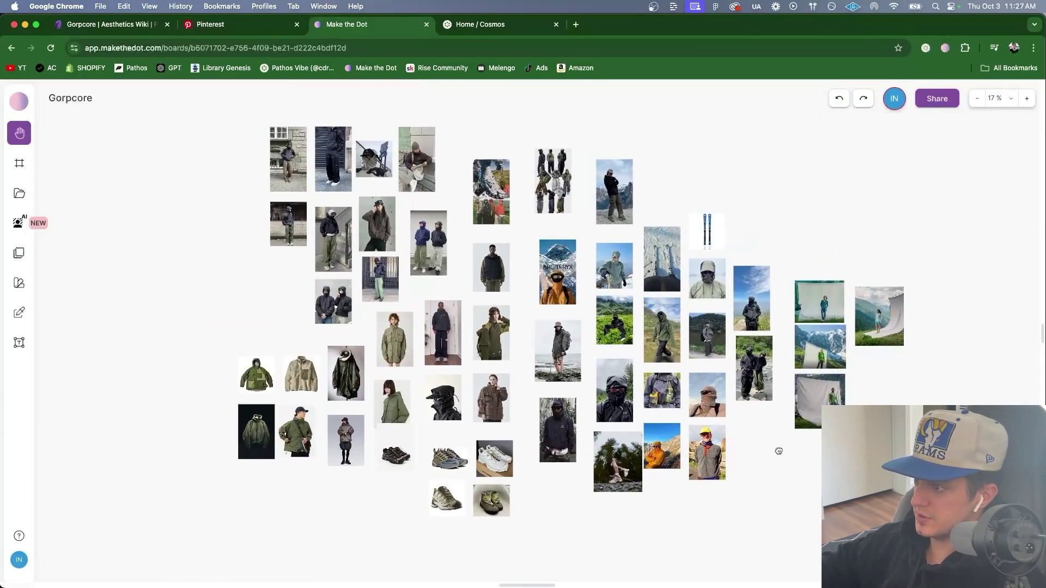
# Step: Search Pinterest for Oakley from the wiki's brand list, and save Oakley images including the grey hooded jacket outfit on the lawn path
pyautogui.press('super+1')
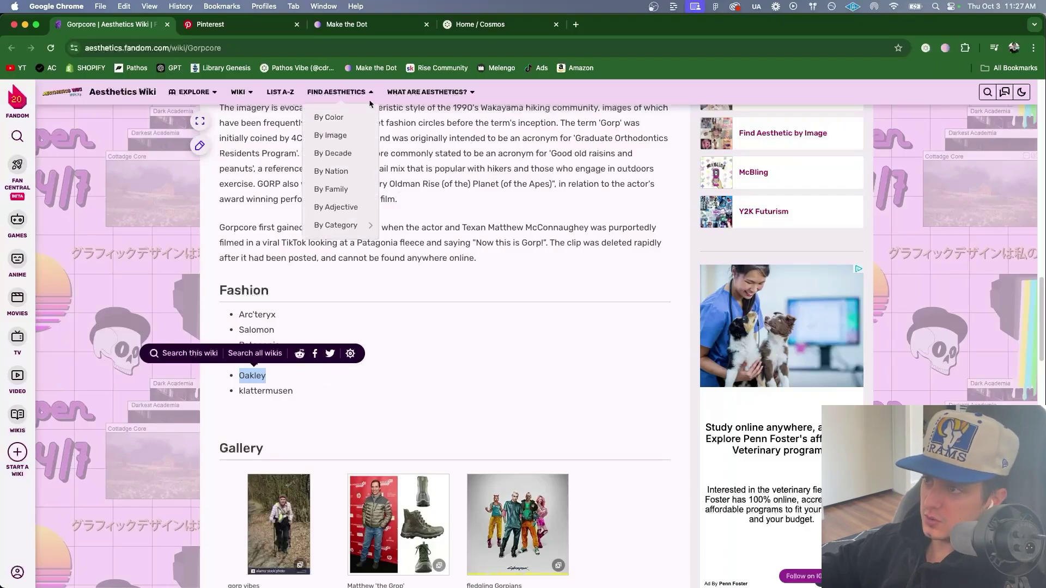
pyautogui.click(240, 24)
pyautogui.click(374, 164)
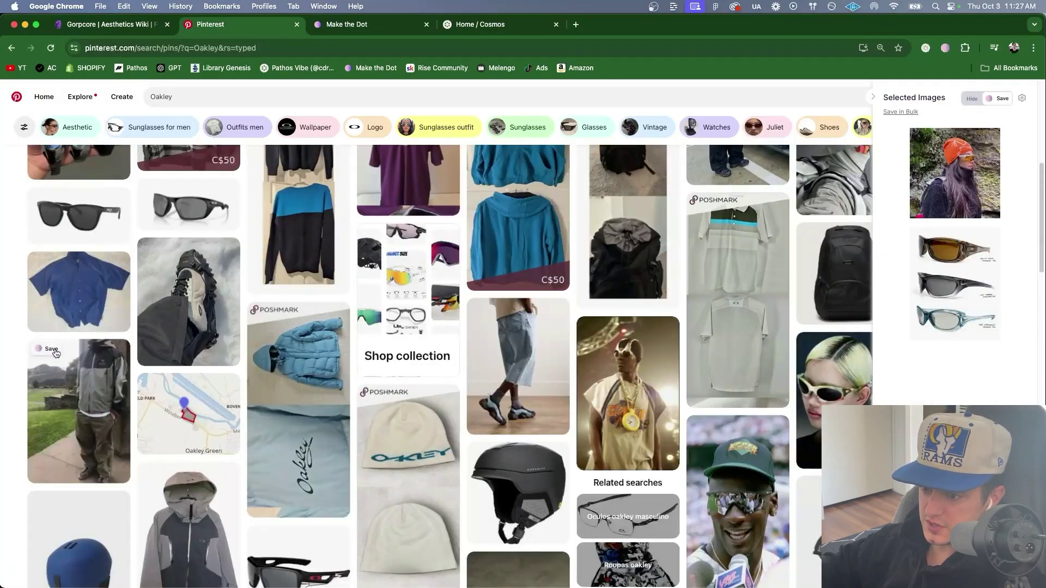
pyautogui.click(46, 350)
pyautogui.scroll(-1, 355, 374)
# Step: Search Pinterest for Oakley gorpcore and browse the outfit results
pyautogui.click(226, 96)
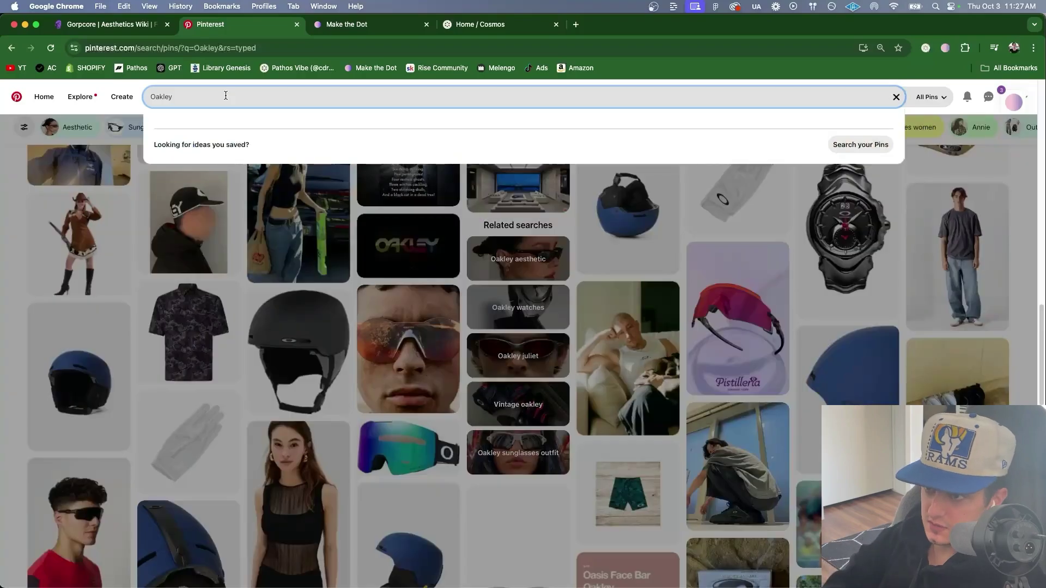
pyautogui.write('gorpcore')
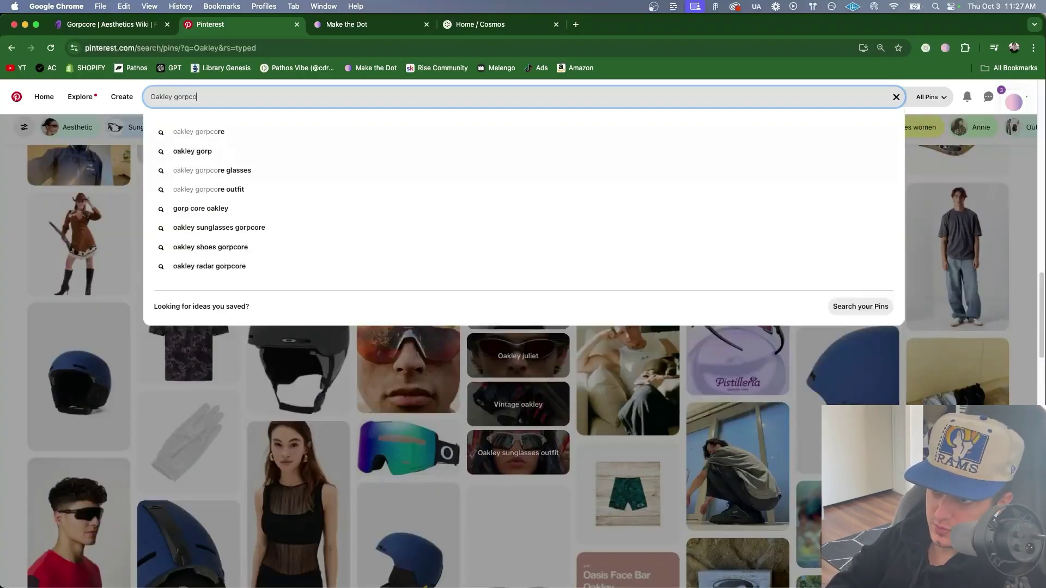
pyautogui.press('Return')
pyautogui.scroll(-6, 273, 244)
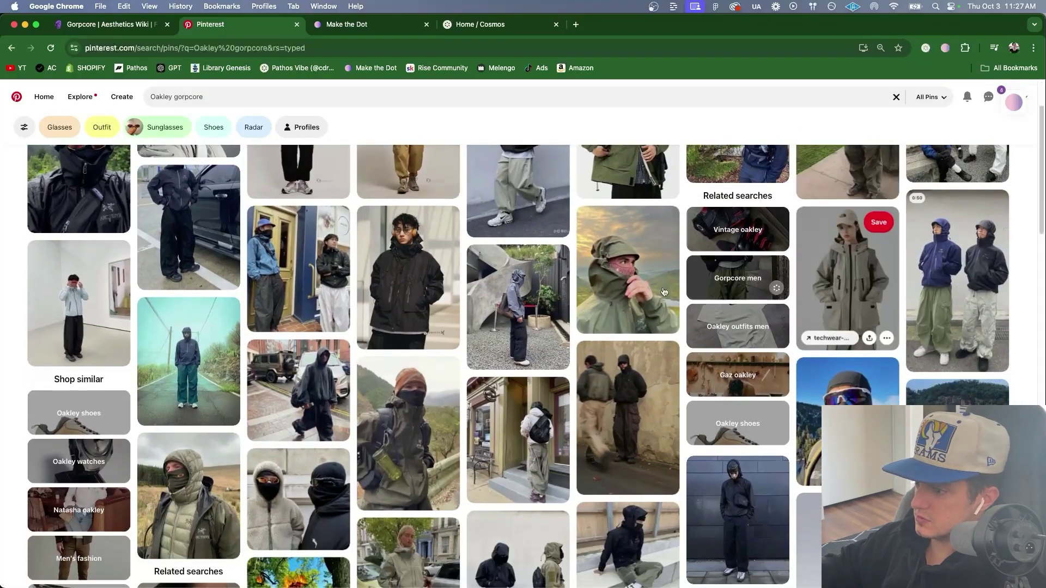
# Step: Follow related pins and save the red-goggled mask portrait, grey hooded jacket with sunglasses, black balaclava against blue sky, and olive hooded Oakley jacket
pyautogui.click(274, 244)
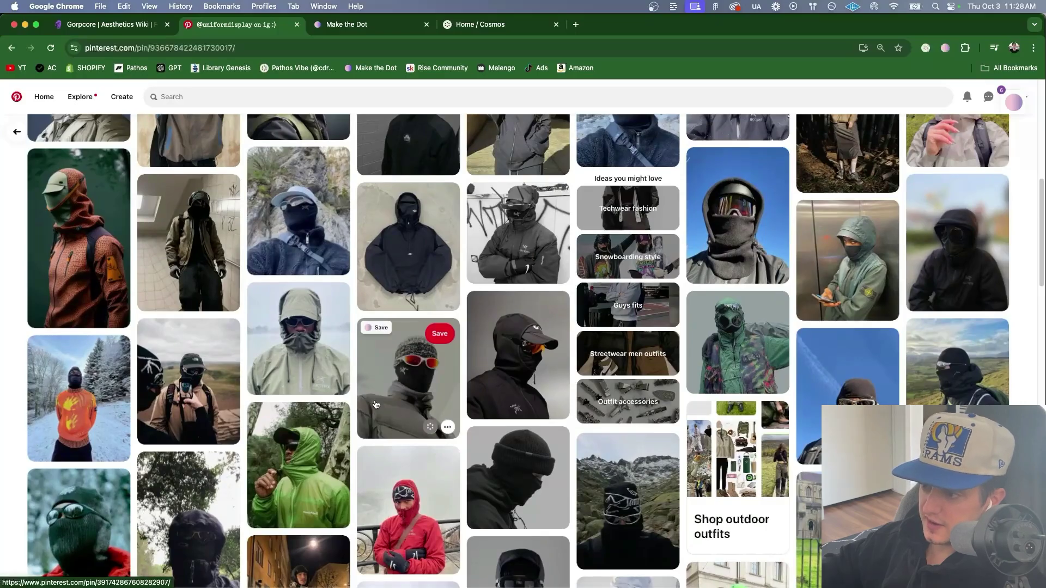
pyautogui.click(376, 404)
pyautogui.scroll(-3, 852, 230)
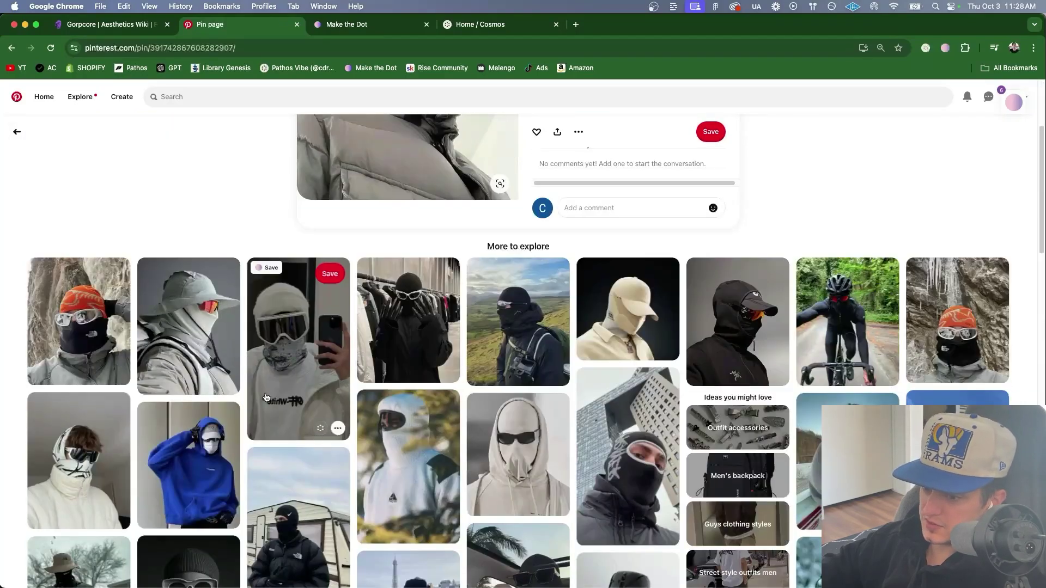
pyautogui.scroll(-10, 266, 397)
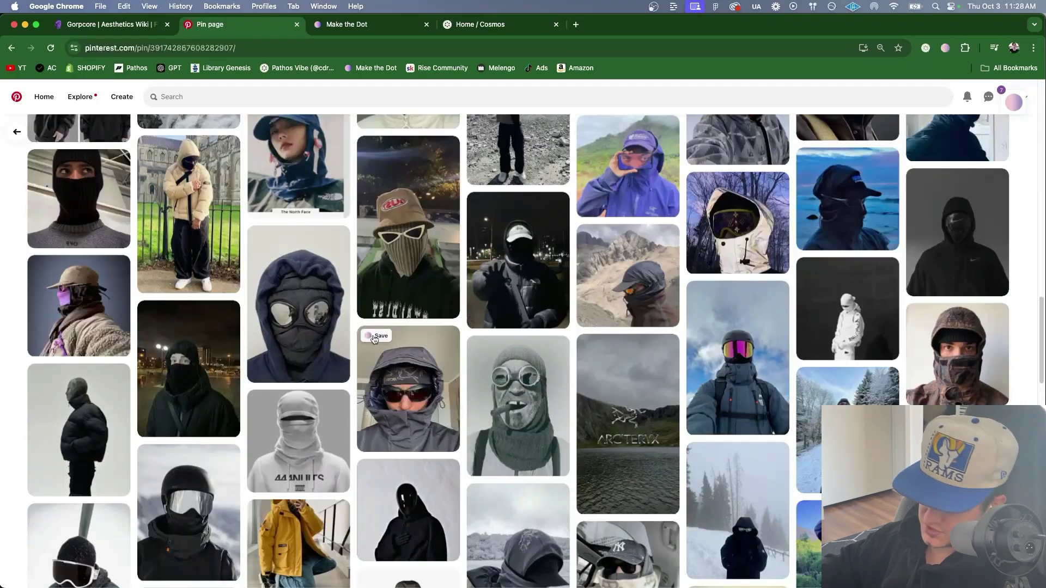
pyautogui.click(381, 416)
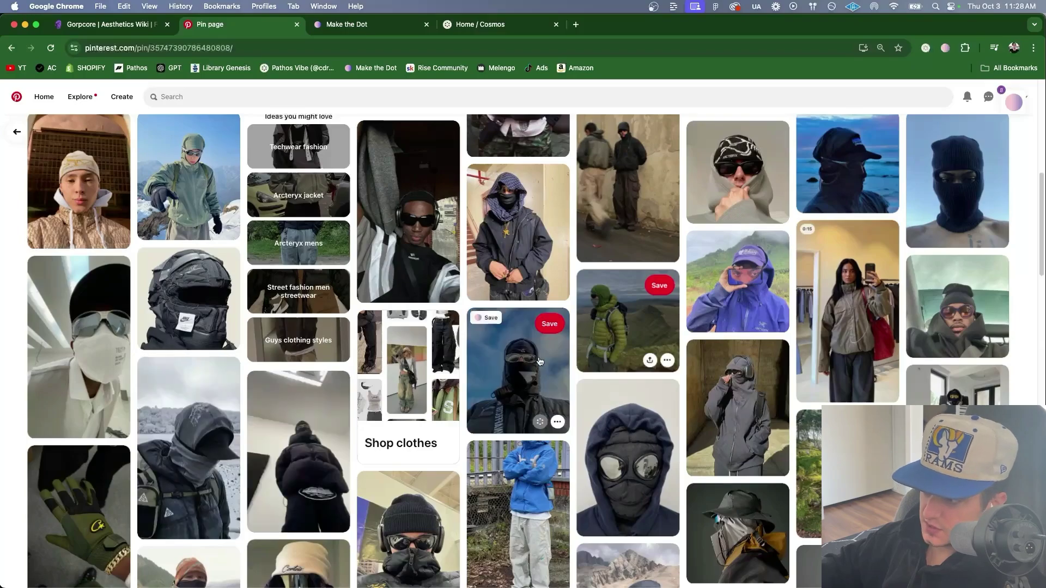
pyautogui.scroll(6, 469, 343)
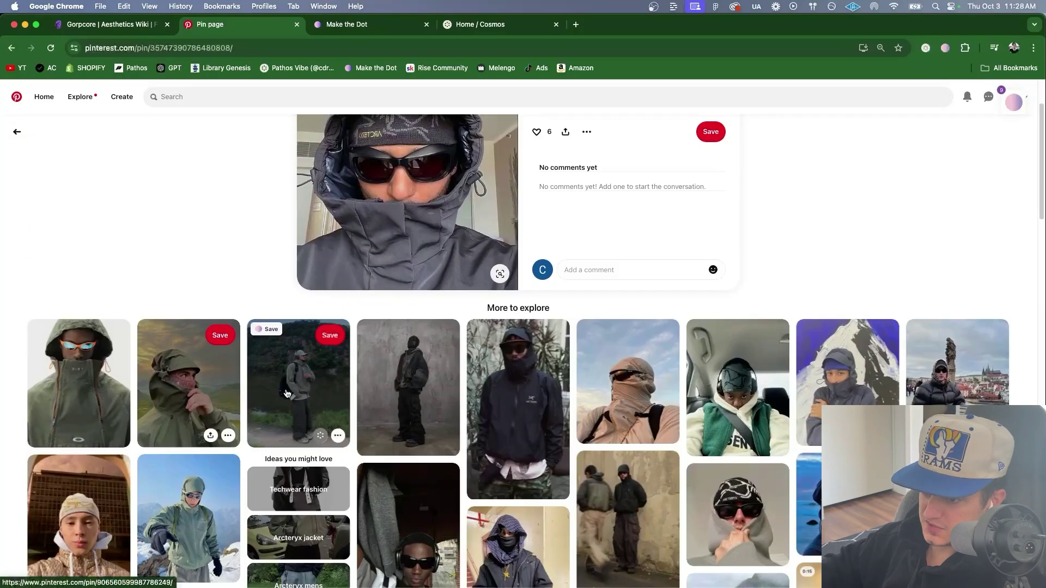
pyautogui.click(76, 391)
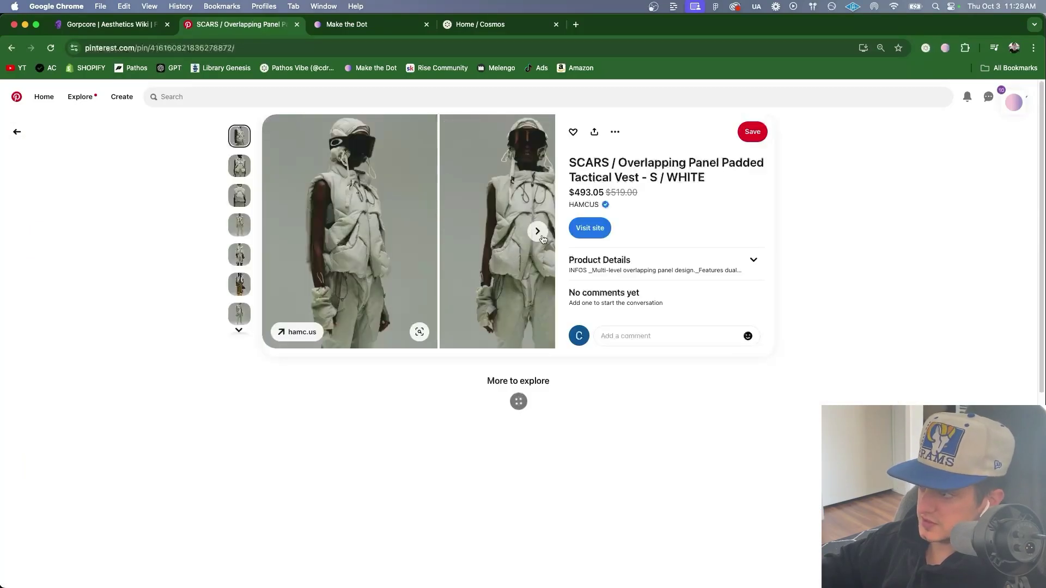
# Step: Examine the SCARS padded tactical vest pin's photos, price and brand, along with its related outfits
pyautogui.click(542, 237)
pyautogui.click(542, 236)
pyautogui.click(584, 204)
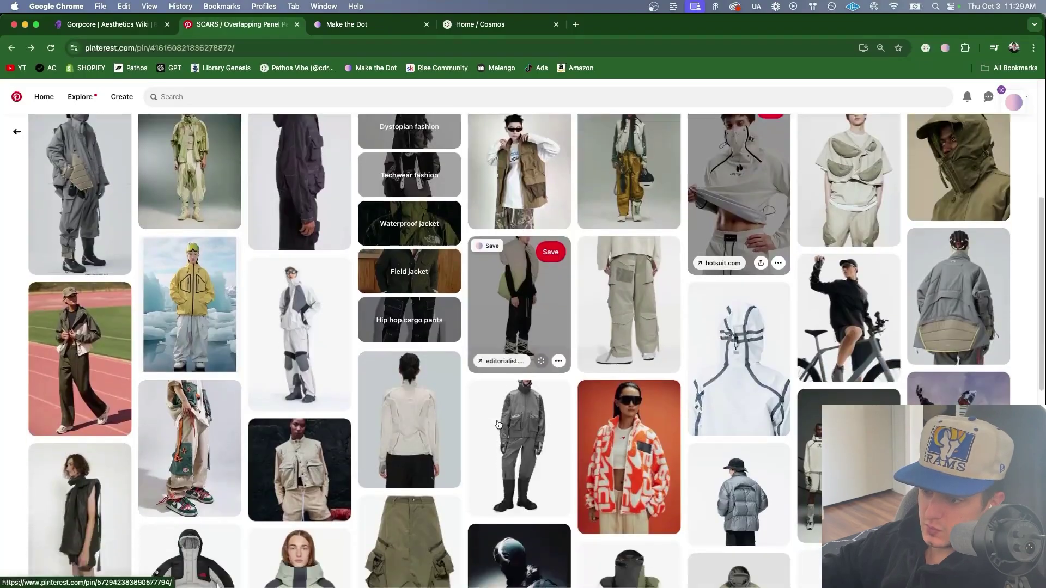
pyautogui.scroll(-3, 499, 424)
pyautogui.scroll(2, 499, 424)
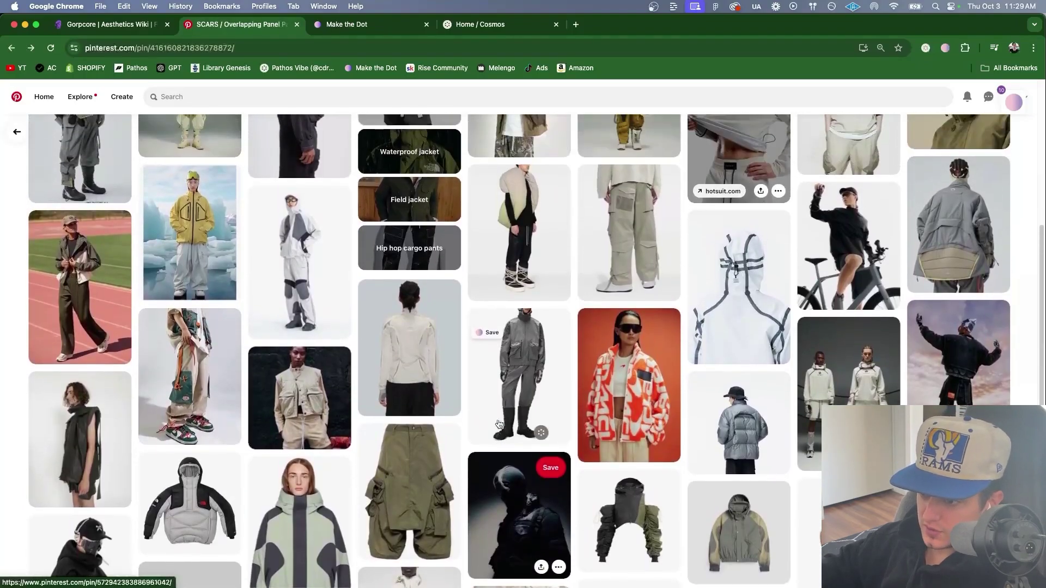
pyautogui.scroll(6, 600, 354)
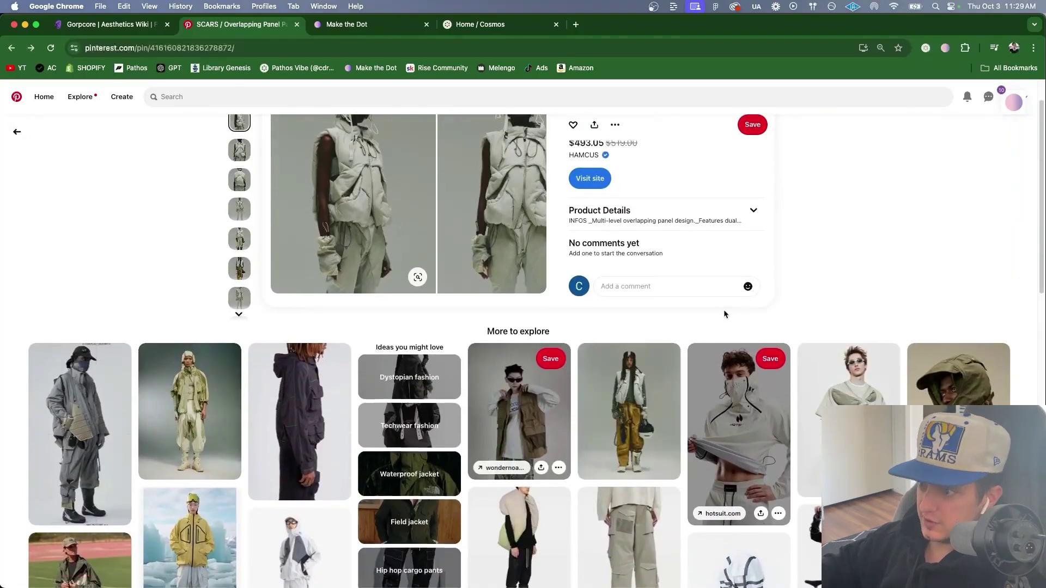
pyautogui.scroll(1, 723, 314)
pyautogui.moveTo(580, 193); pyautogui.dragTo(737, 195)
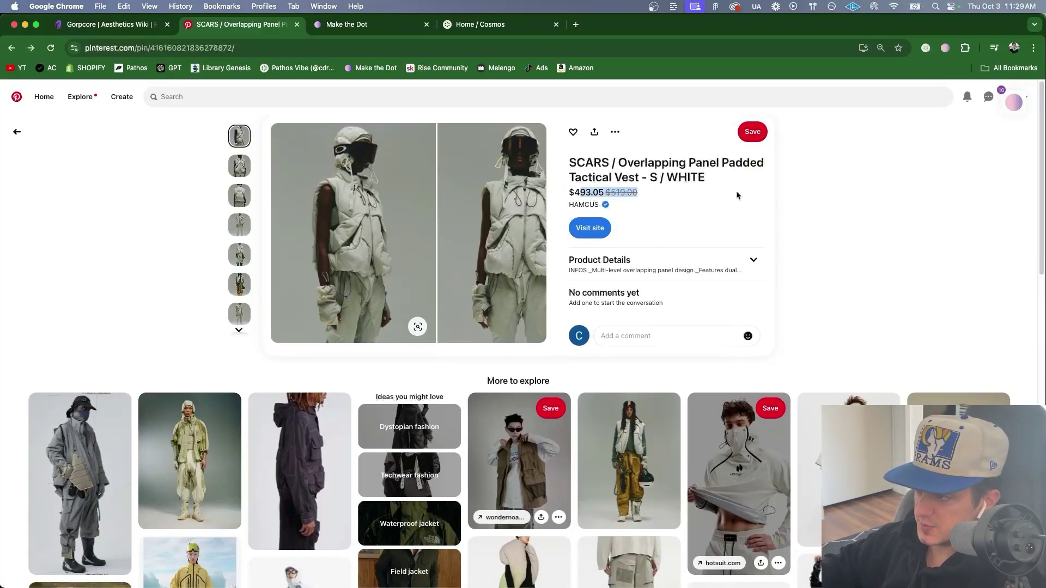
pyautogui.click(803, 209)
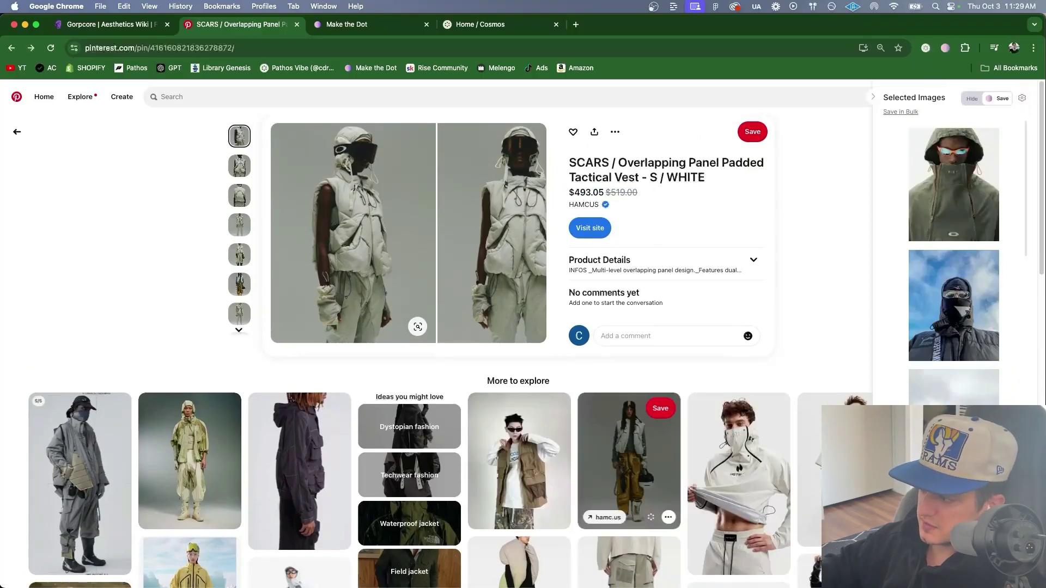
# Step: Switch to the Make the Dot board to place the saved Oakley images among the Gorpcore collection, and review the arrangement
pyautogui.hotkey('ctrl', 'Tab')
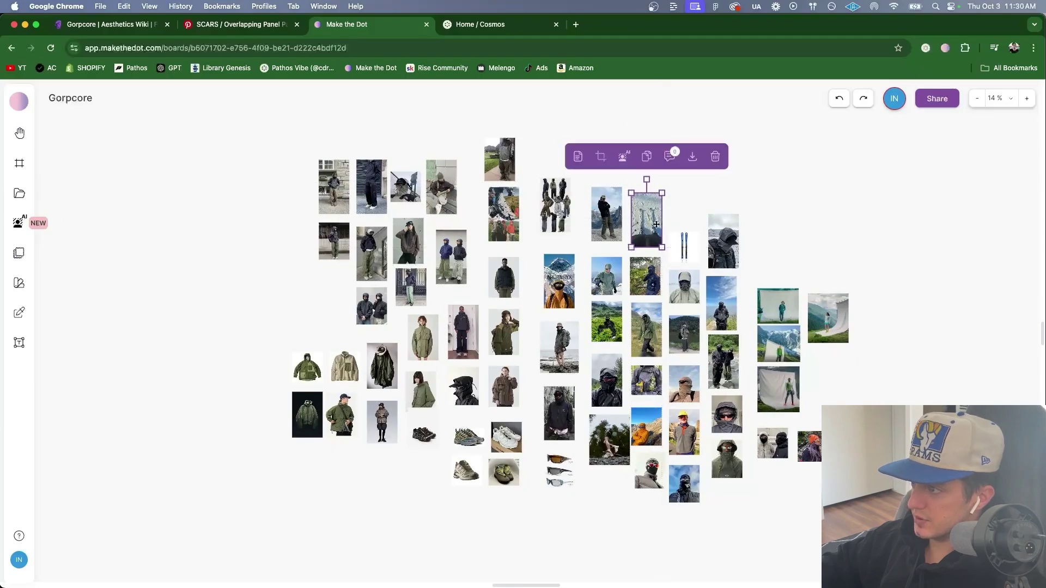
pyautogui.click(803, 294)
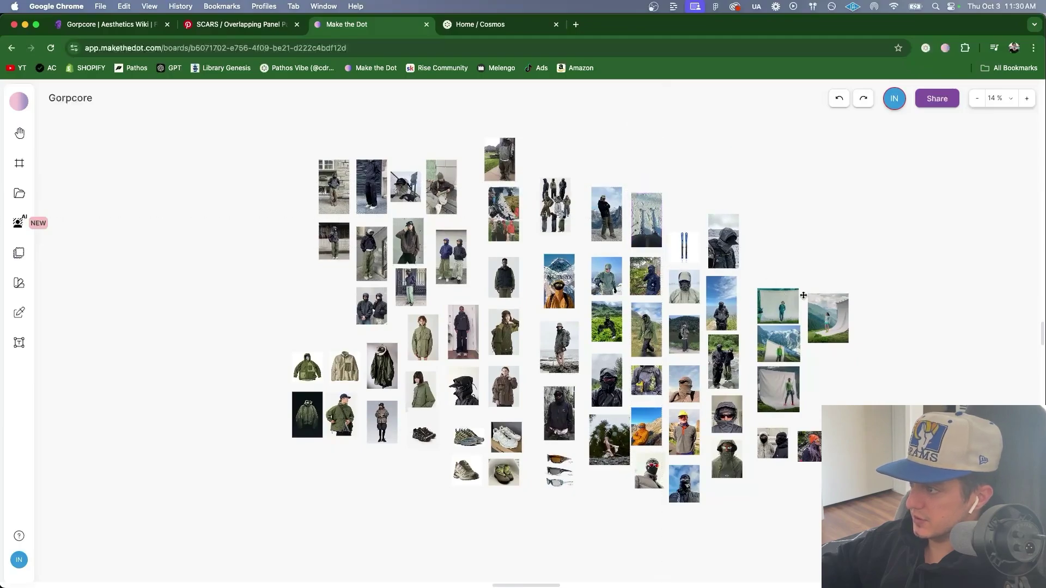
pyautogui.scroll(5, 635, 286)
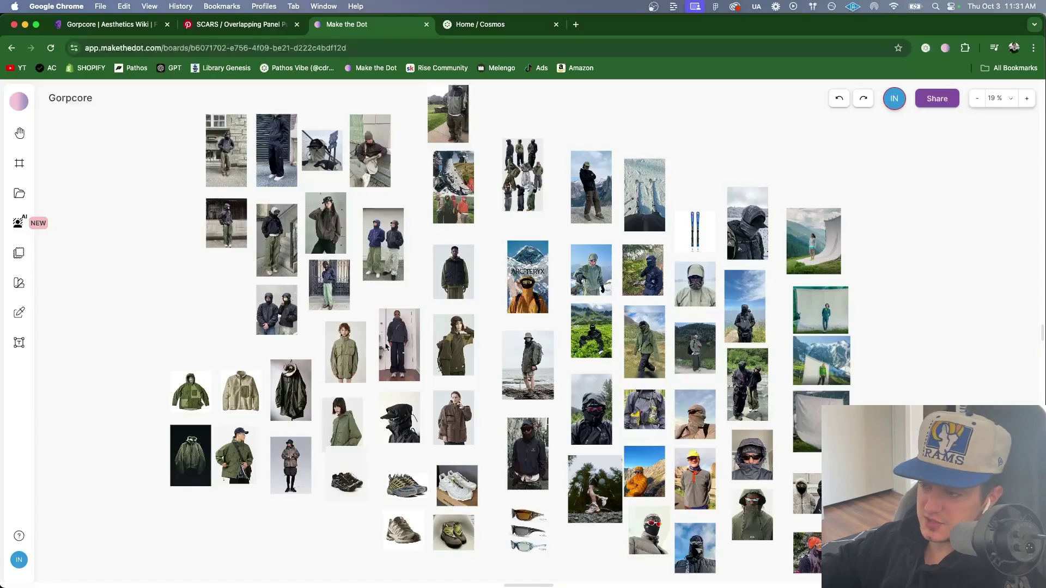
pyautogui.scroll(-1, 724, 332)
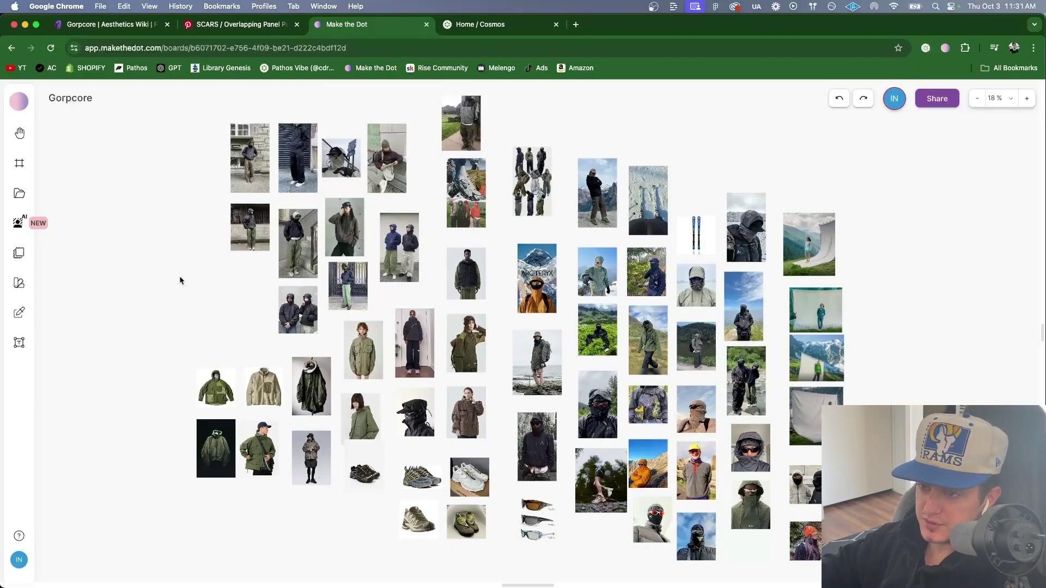
# Step: Return to the Gorpcore wiki page and open Cabincore from its related aesthetics
pyautogui.press('super+1')
pyautogui.click(557, 365)
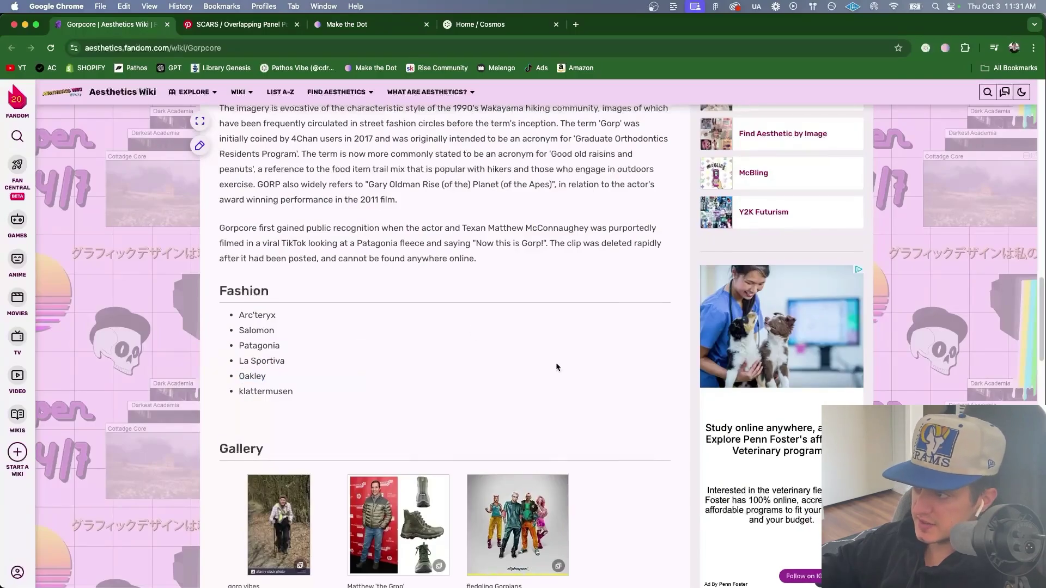
pyautogui.scroll(10, 556, 365)
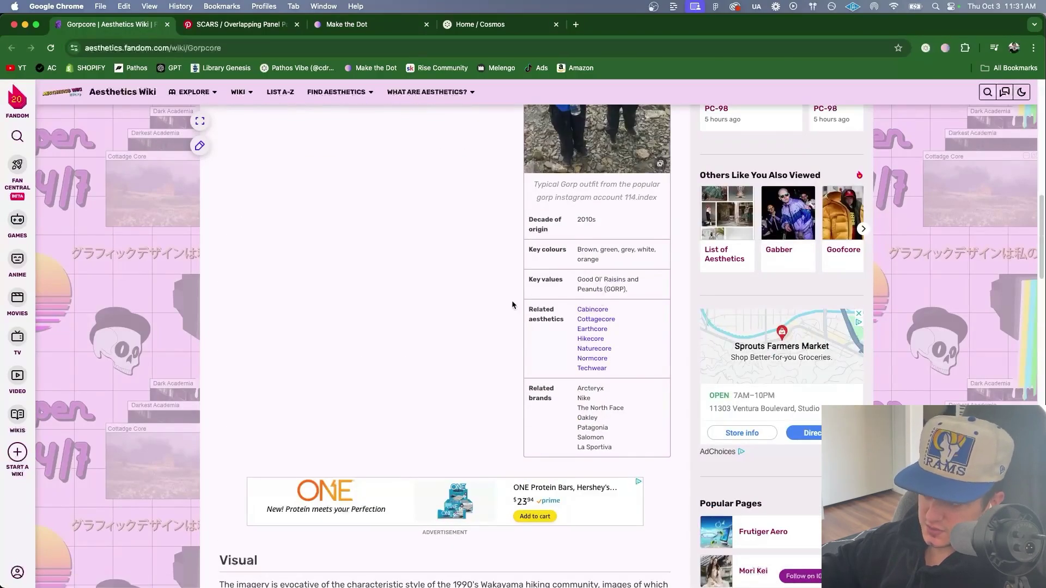
pyautogui.moveTo(513, 305); pyautogui.dragTo(551, 327)
pyautogui.click(551, 327)
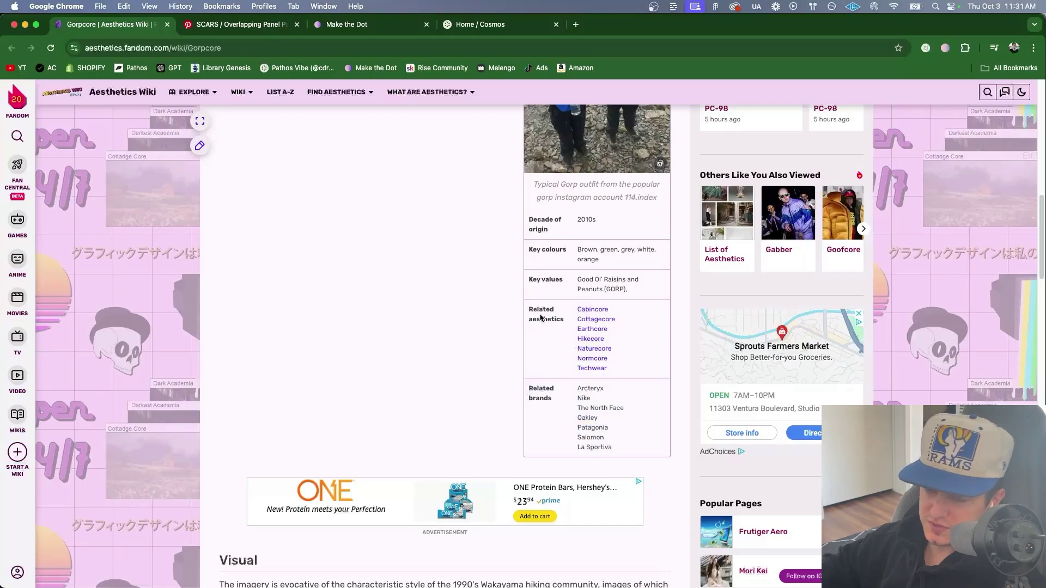
pyautogui.click(592, 309)
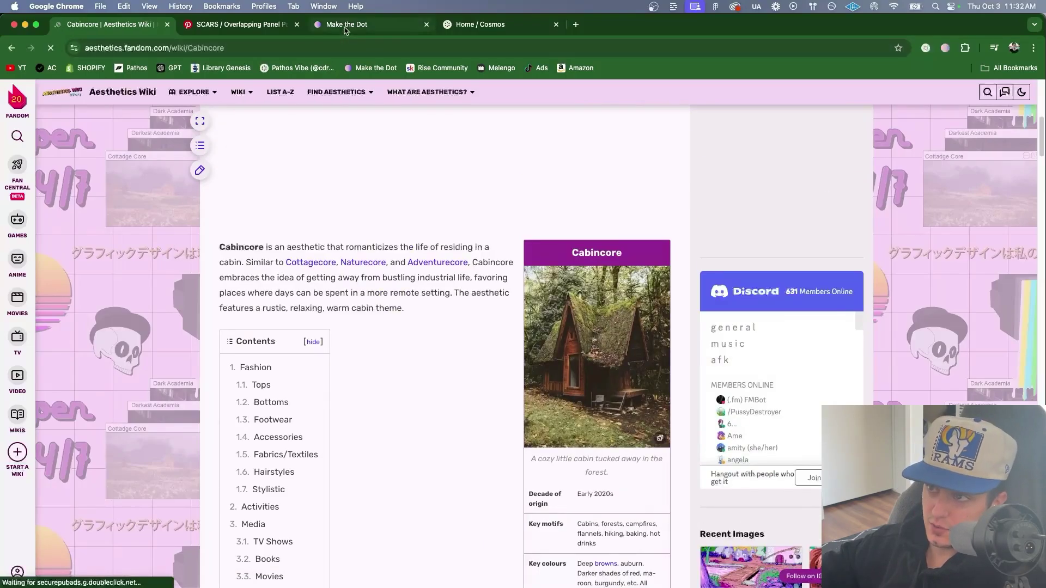
# Step: Search Pinterest for cabincore and save images including the cabin collage, the mountain cabin and the dog in the plaid blanket
pyautogui.click(267, 24)
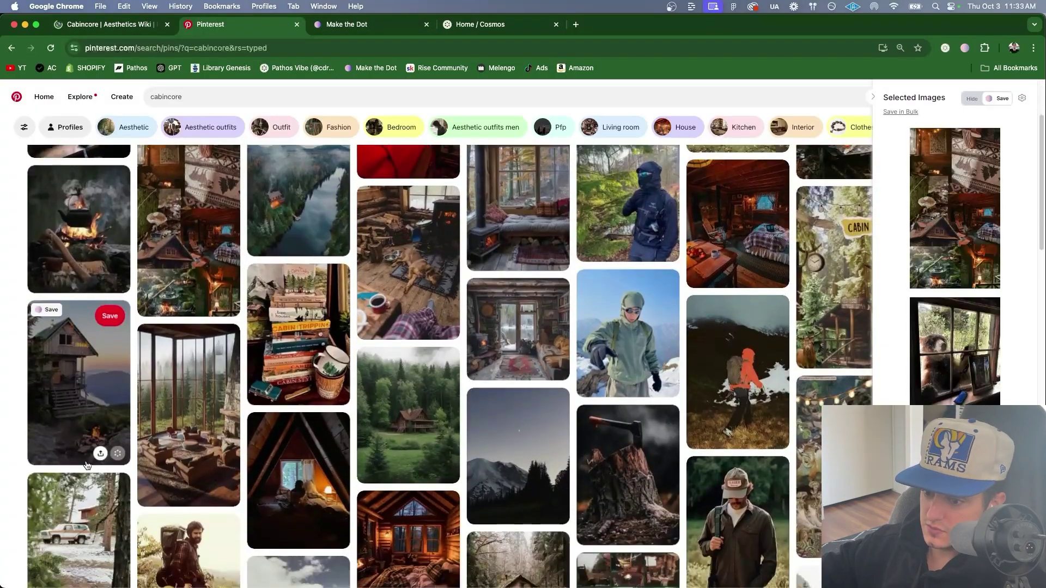
pyautogui.click(82, 371)
pyautogui.scroll(-4, 154, 334)
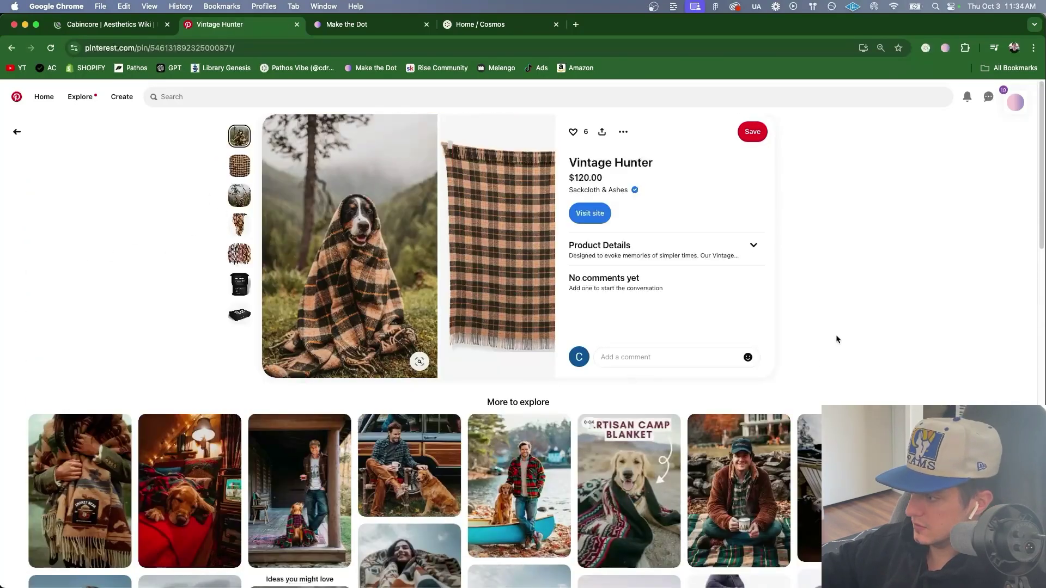
pyautogui.scroll(-5, 836, 335)
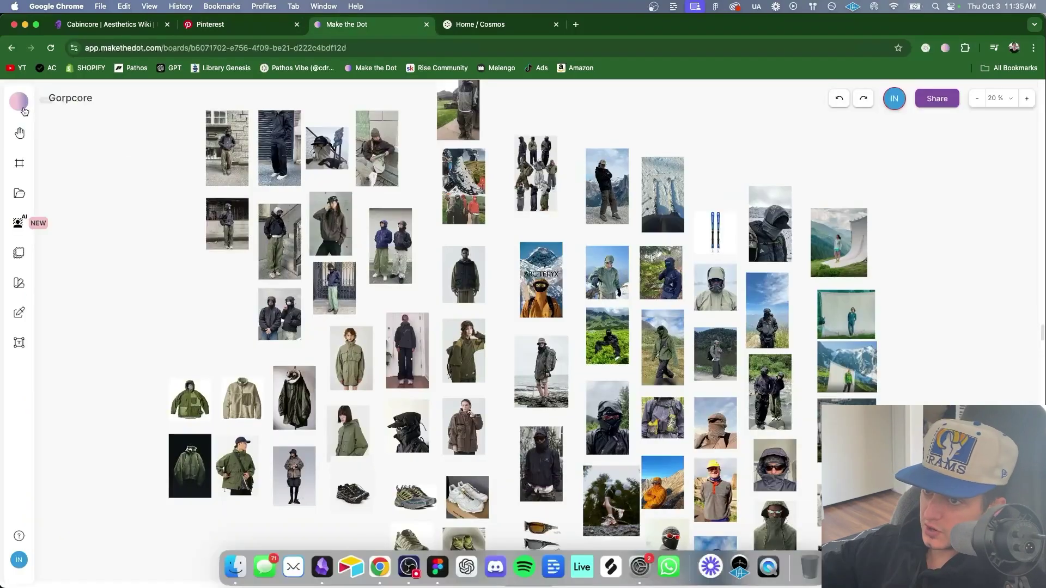
# Step: Leave the Gorpcore board in Make the Dot and open the Cabincore board to arrange the saved cabin and flannel images
pyautogui.click(23, 109)
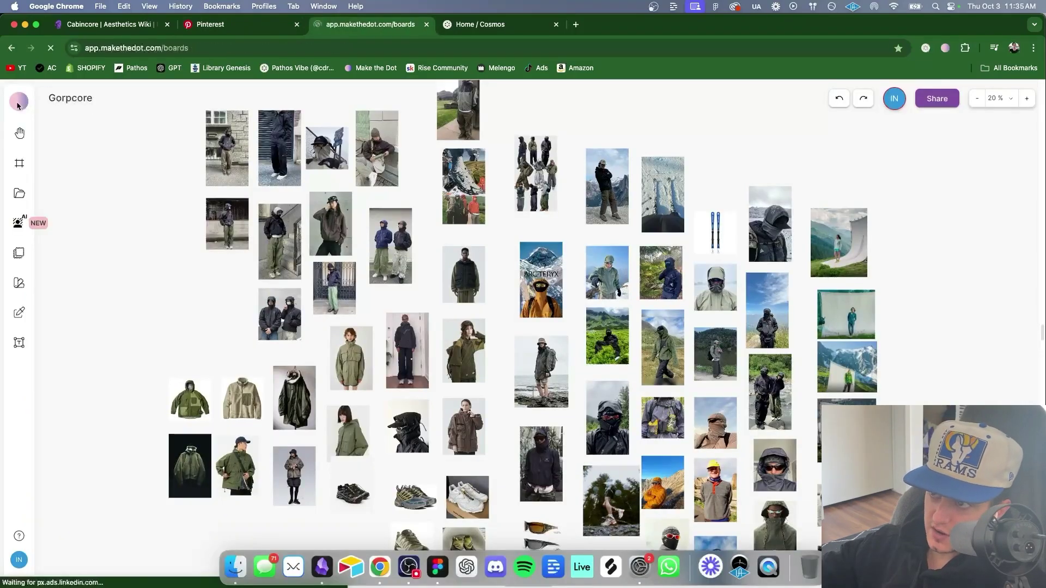
pyautogui.click(215, 257)
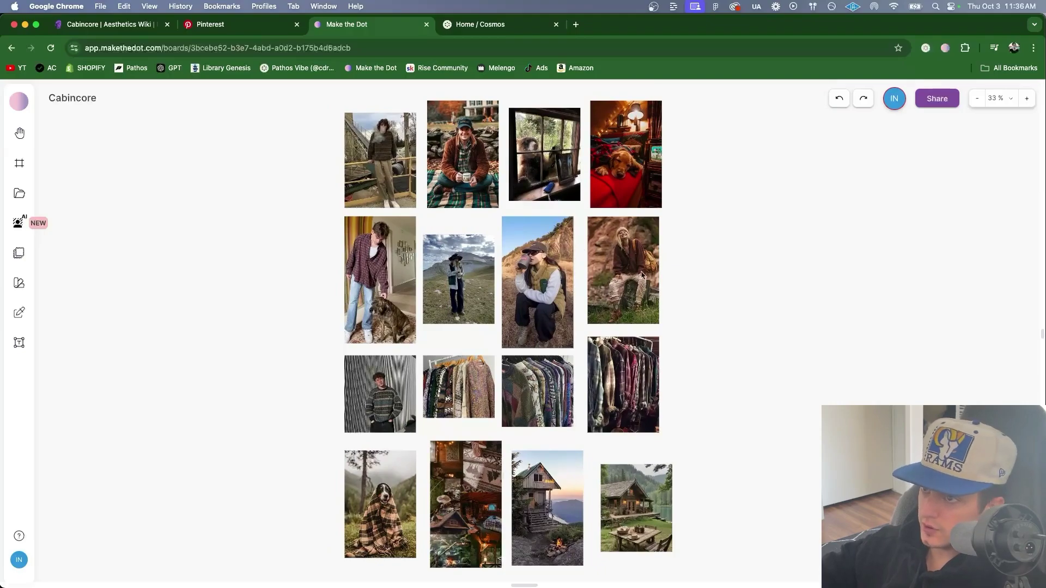
# Step: Open the Naturecore wiki page from Cabincore's related aesthetics, and save nature images on Pinterest such as the cow meadow and the forest cyclists
pyautogui.click(109, 24)
pyautogui.scroll(2, 690, 286)
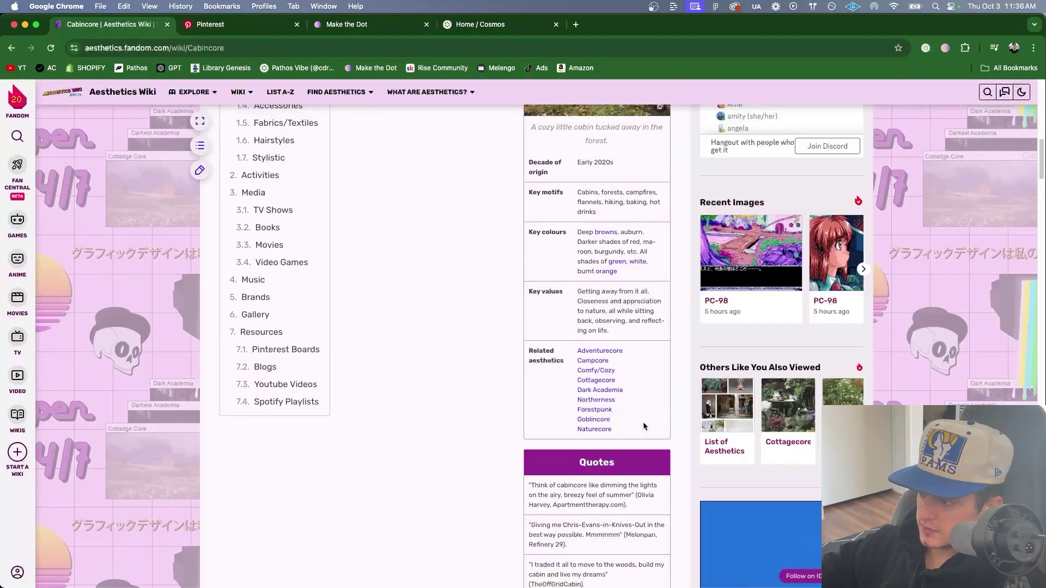
pyautogui.click(600, 429)
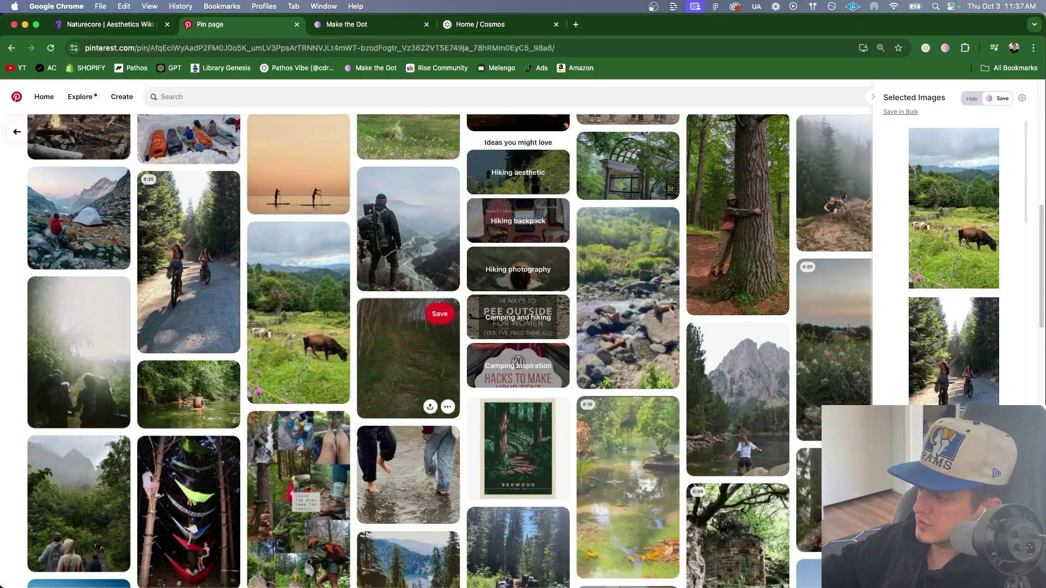
pyautogui.scroll(-10, 449, 349)
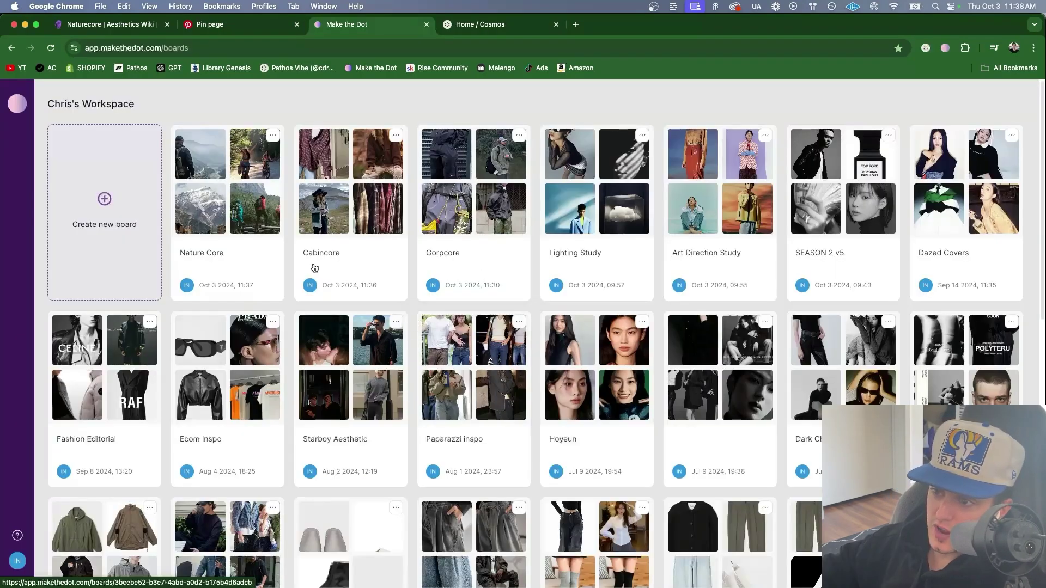
# Step: Open the Nature Core board in Make the Dot and arrange its images in rows
pyautogui.click(228, 266)
pyautogui.moveTo(495, 320); pyautogui.dragTo(416, 420)
pyautogui.moveTo(573, 301); pyautogui.dragTo(536, 301)
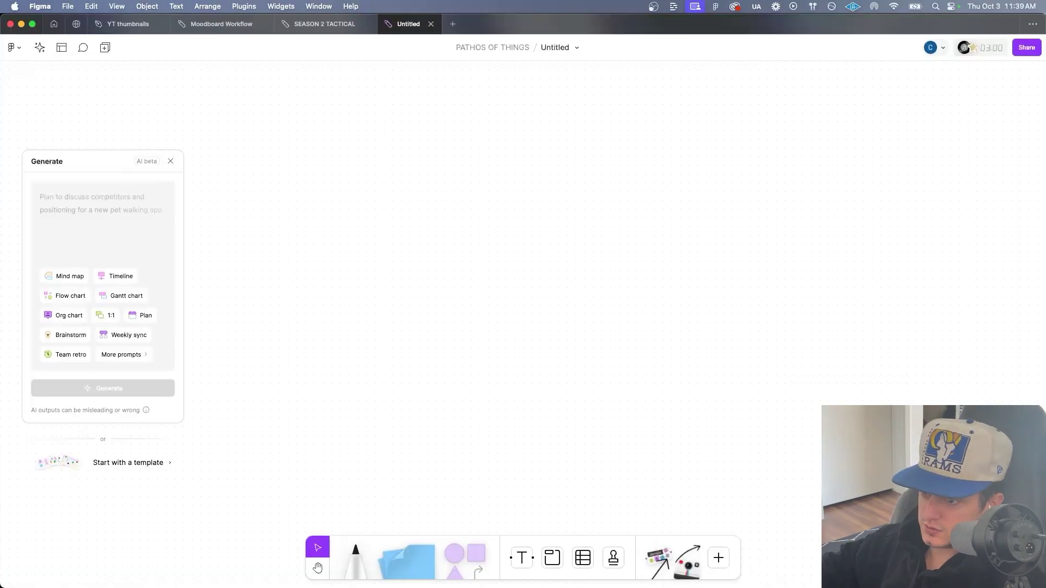
# Step: Paste the Nature Core board capture into a blank Figma board, and capture the Cabincore board in Make the Dot
pyautogui.press('super+v')
pyautogui.moveTo(238, 113); pyautogui.dragTo(684, 539)
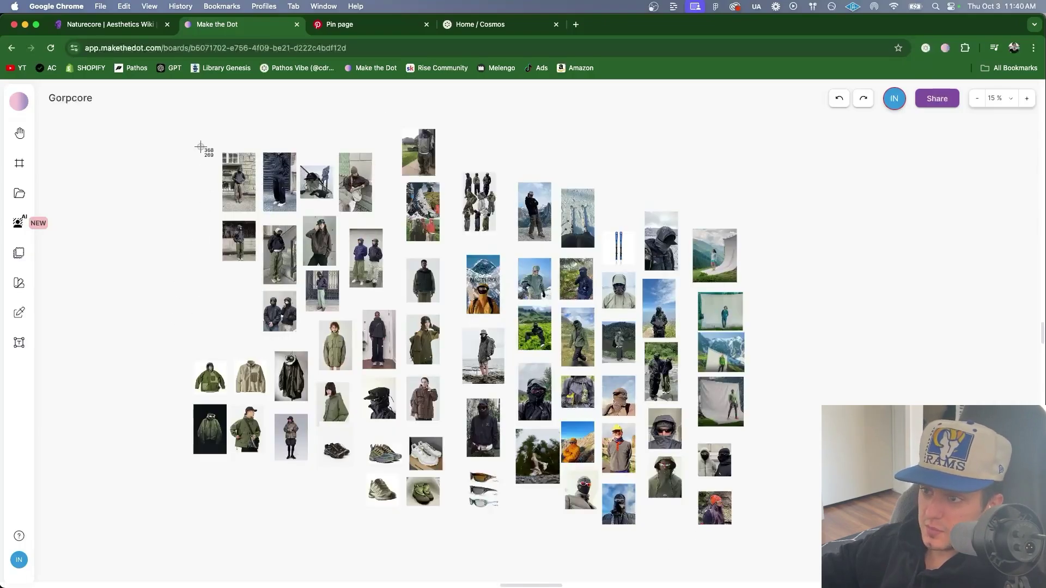
# Step: Capture the whole Gorpcore board, paste it into the Figma board above the other two captures, and enlarge it
pyautogui.moveTo(145, 116); pyautogui.dragTo(717, 525)
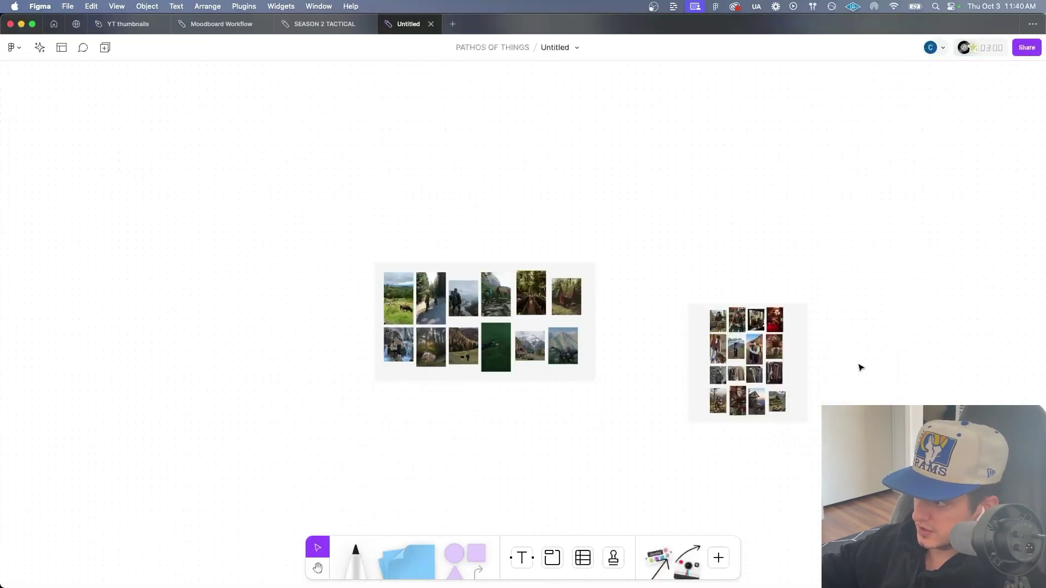
pyautogui.press('super+v')
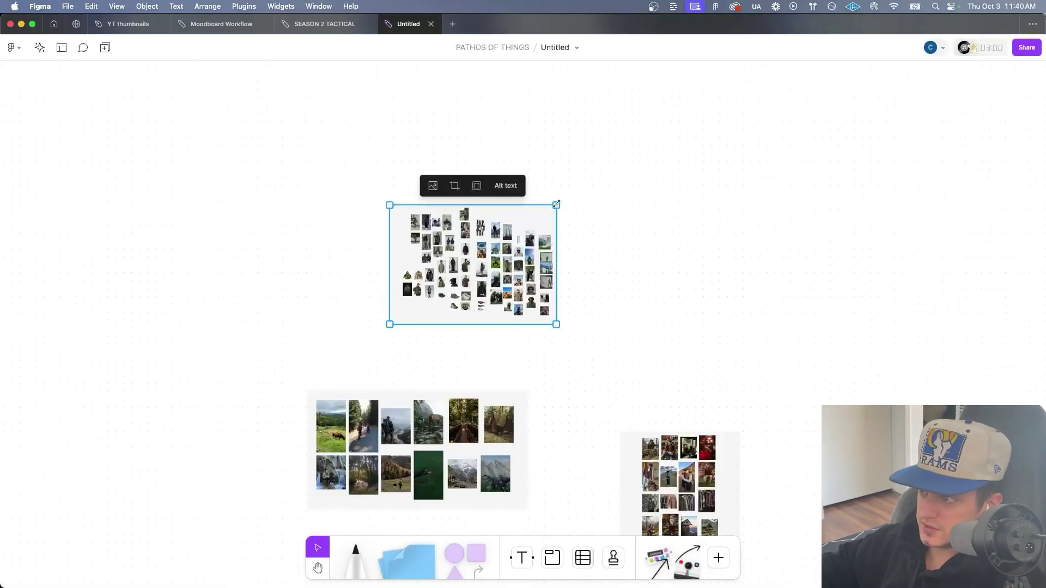
pyautogui.moveTo(553, 205); pyautogui.dragTo(656, 150)
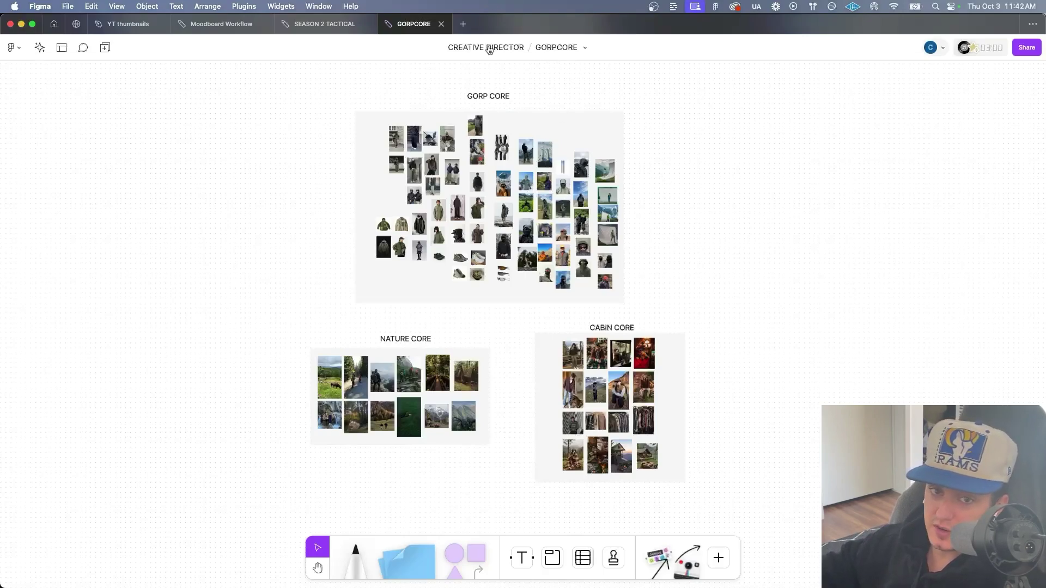
pyautogui.hscroll(-2, 744, 272)
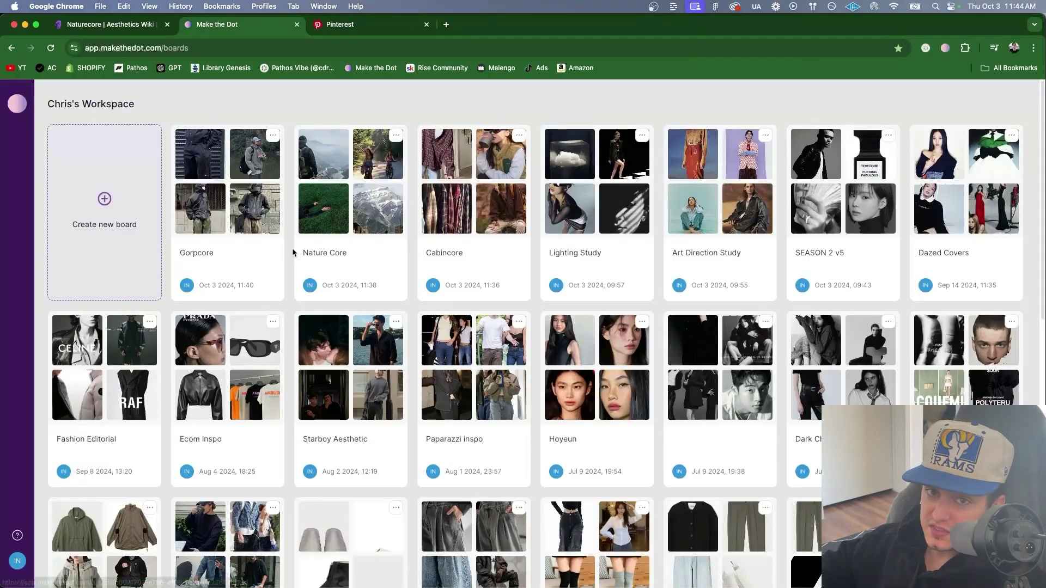
pyautogui.click(293, 253)
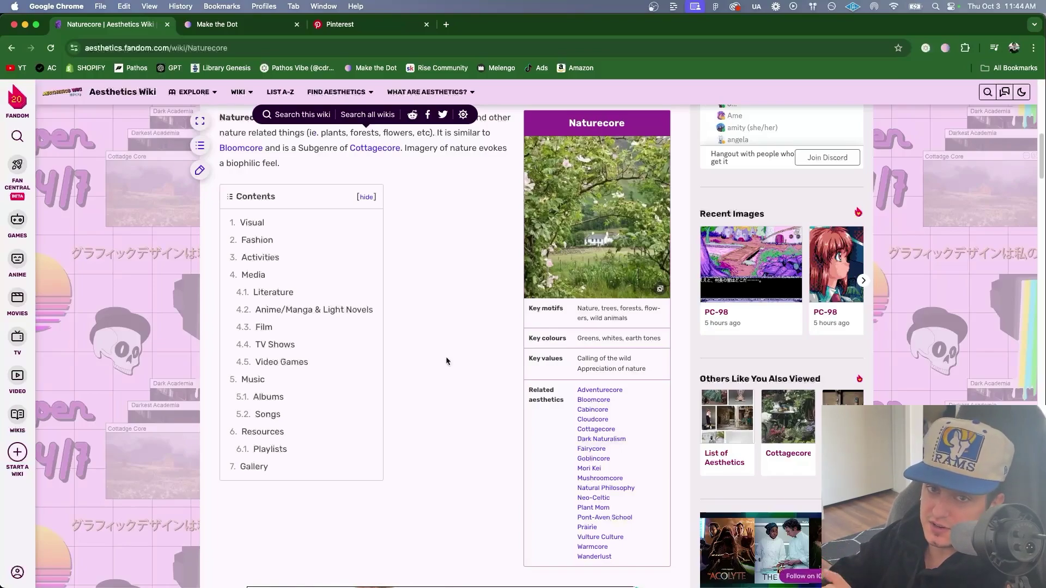
pyautogui.hotkey('ctrl', 'shift', 'Tab')
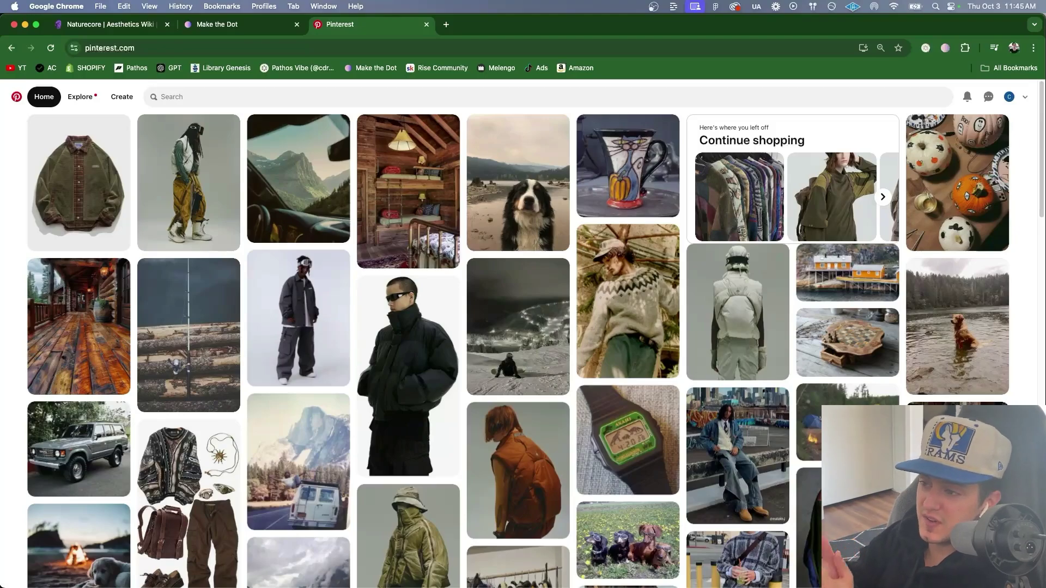